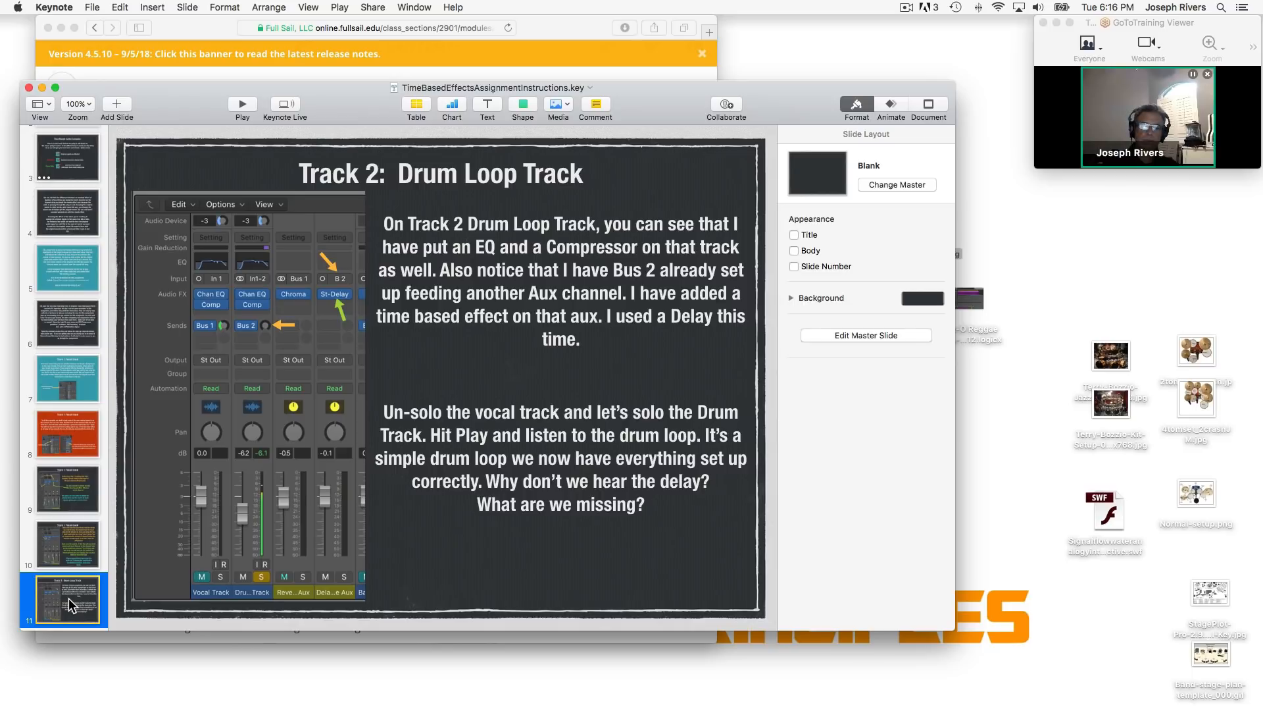
Step: Go through the instruction slides from slide 11 to slide 16, covering adding chorus to the Bass Track's new aux
key(Down)
key(Down)
key(Down)
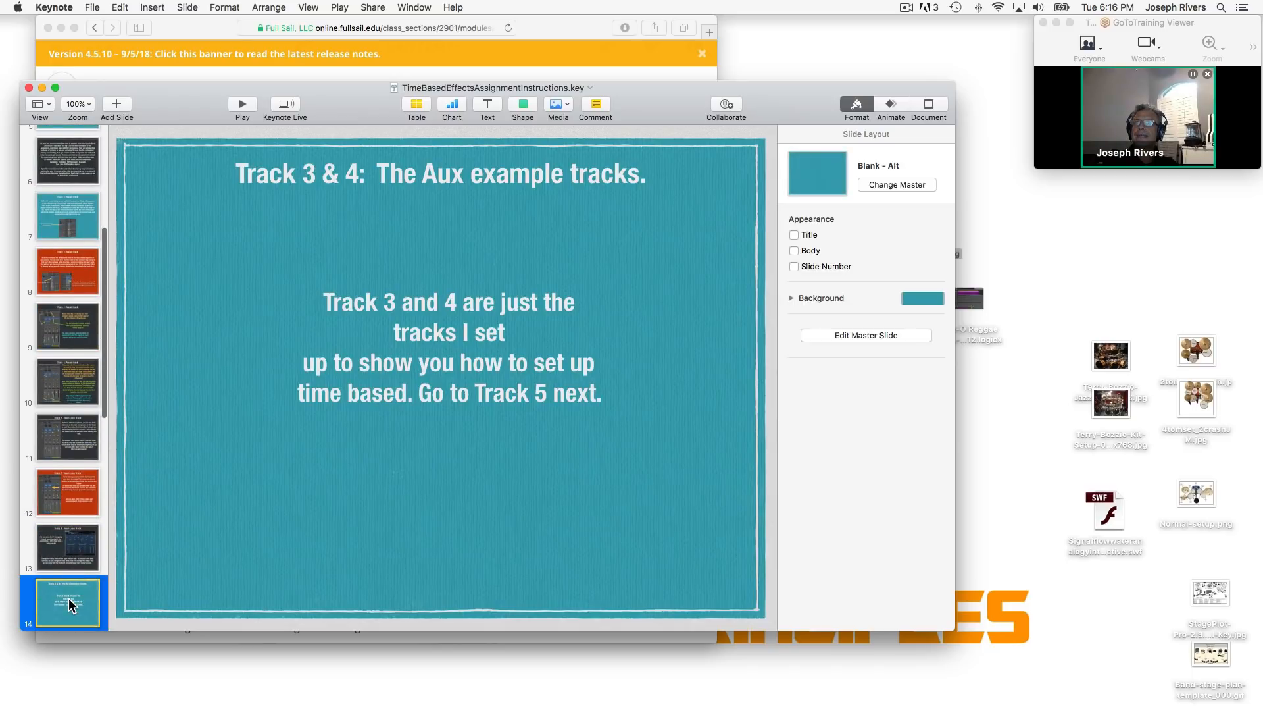
key(Down)
key(Down)
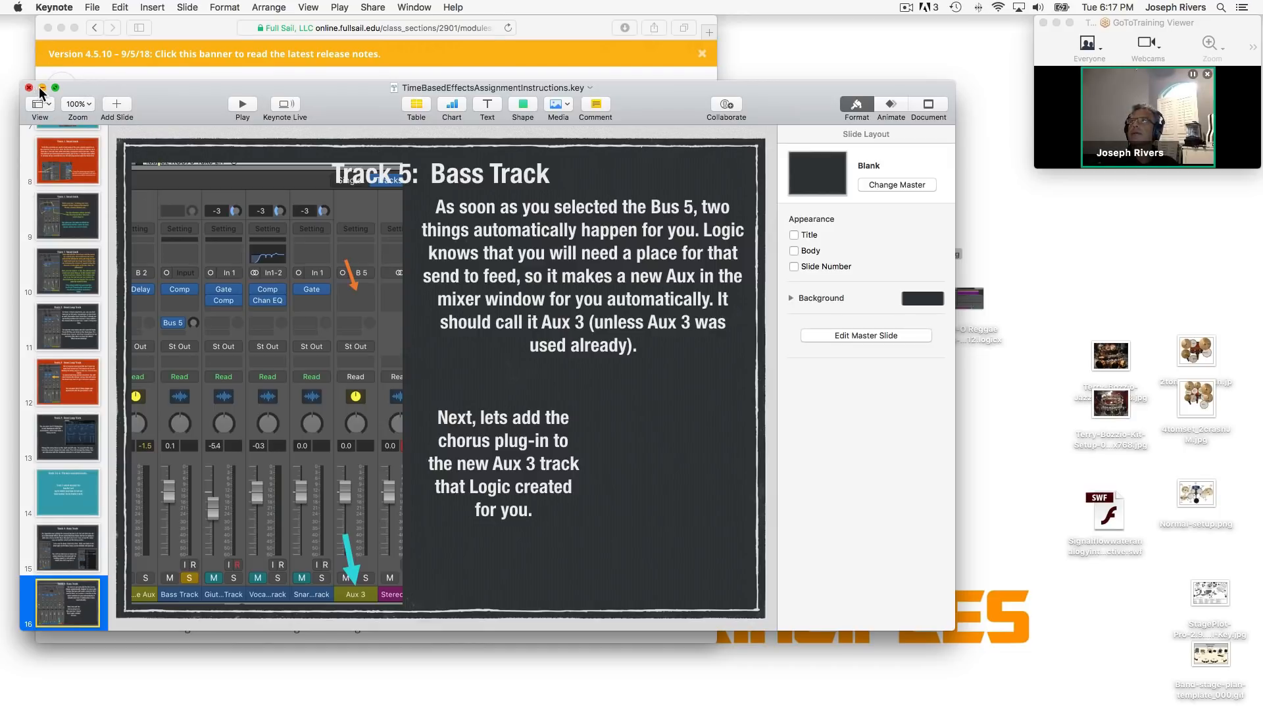
Step: Minimize the instruction presentation and open the RPR_TimeBase.logicx session from the desktop
mouse_move(76, 84)
mouse_down()
mouse_move(58, 235)
mouse_move(70, 394)
mouse_move(76, 81)
mouse_move(64, 100)
mouse_up()
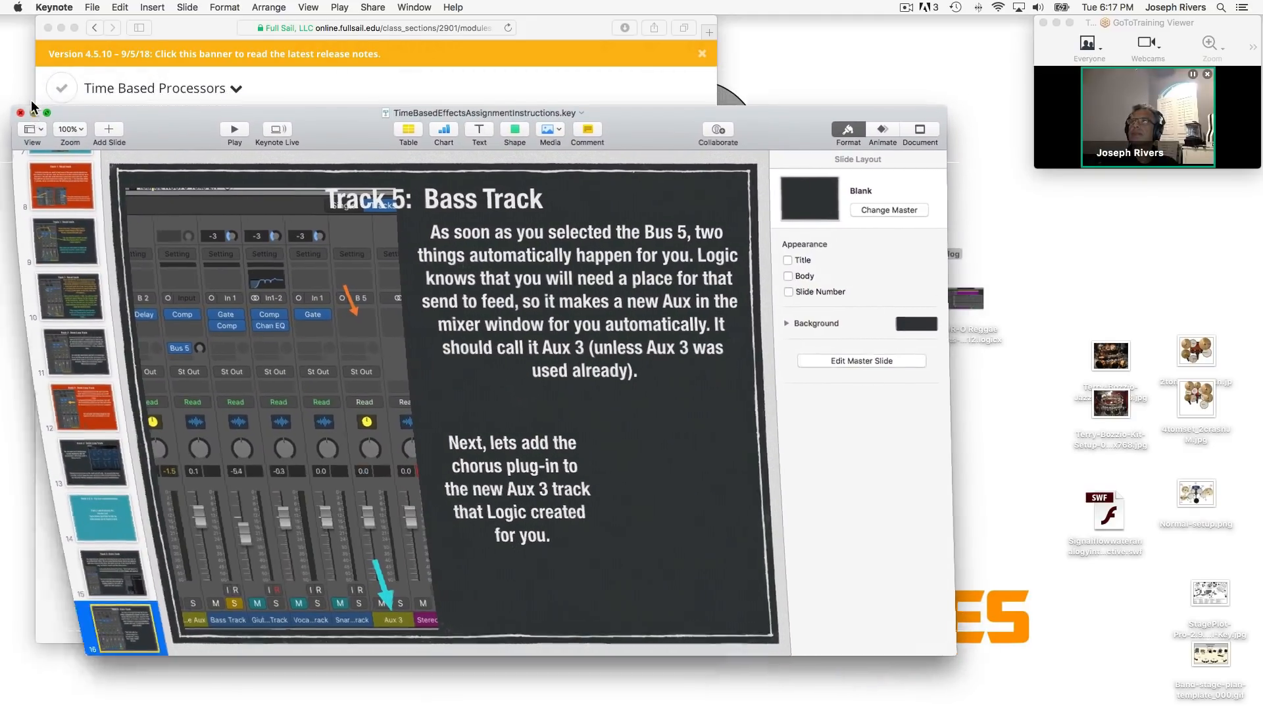
click(31, 100)
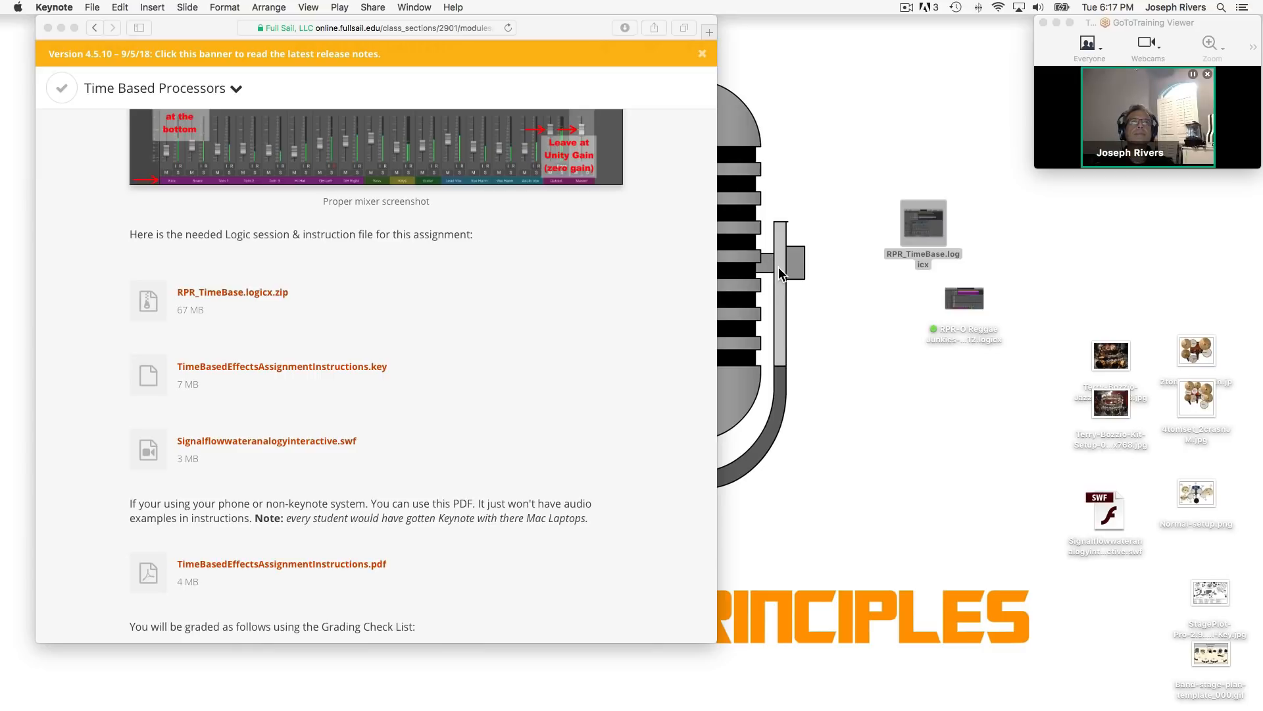
click(942, 223)
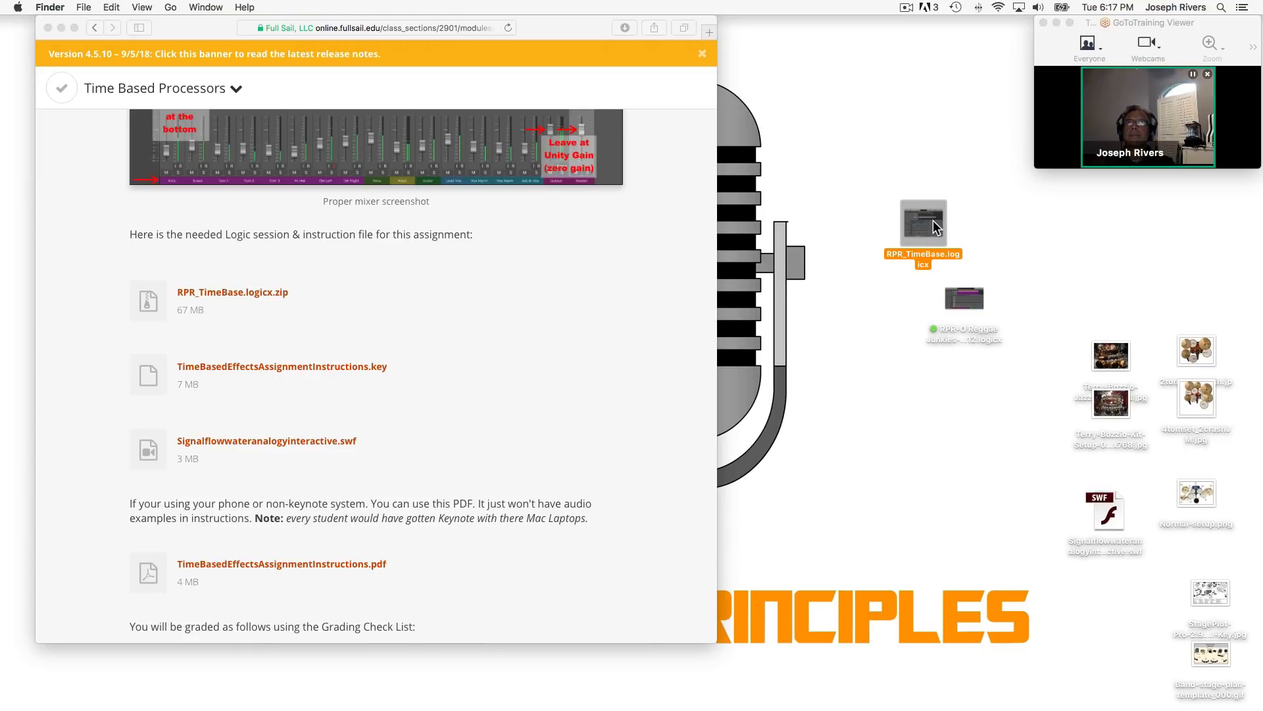
double_click(933, 220)
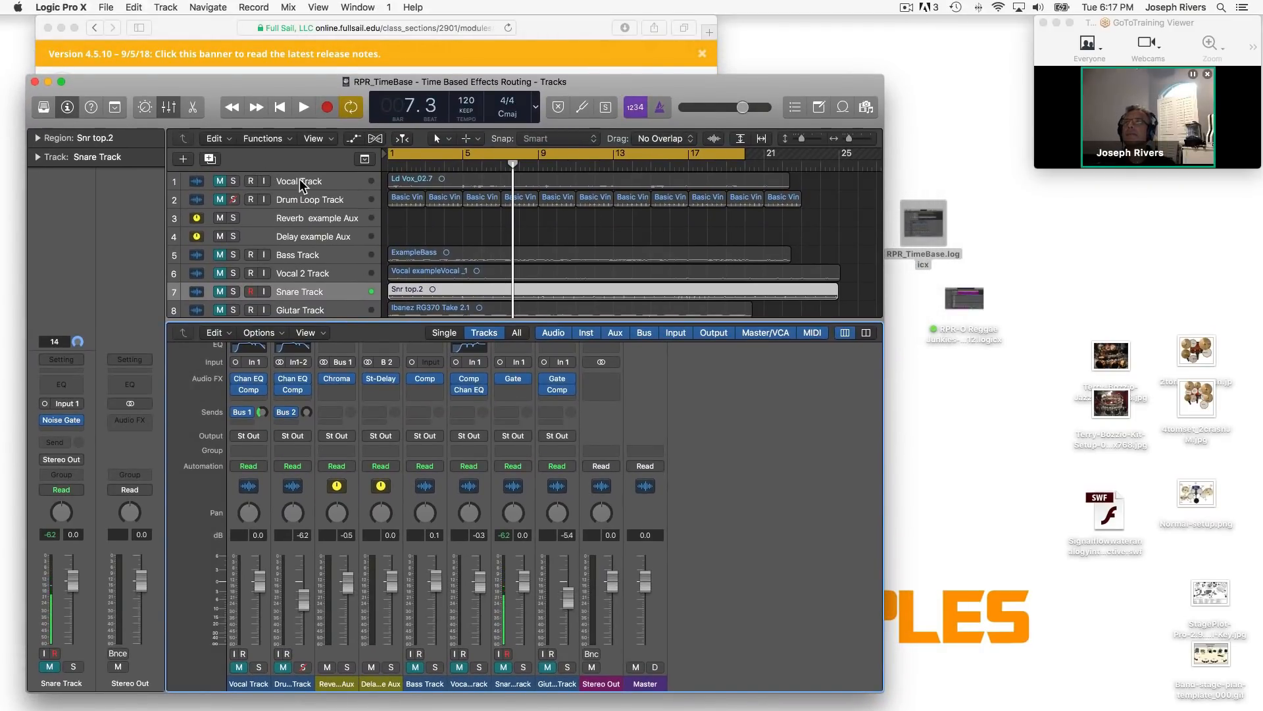
Step: Select the Vocal Track and enlarge the mixer pane to reveal the upper rows of its channel strips
click(329, 183)
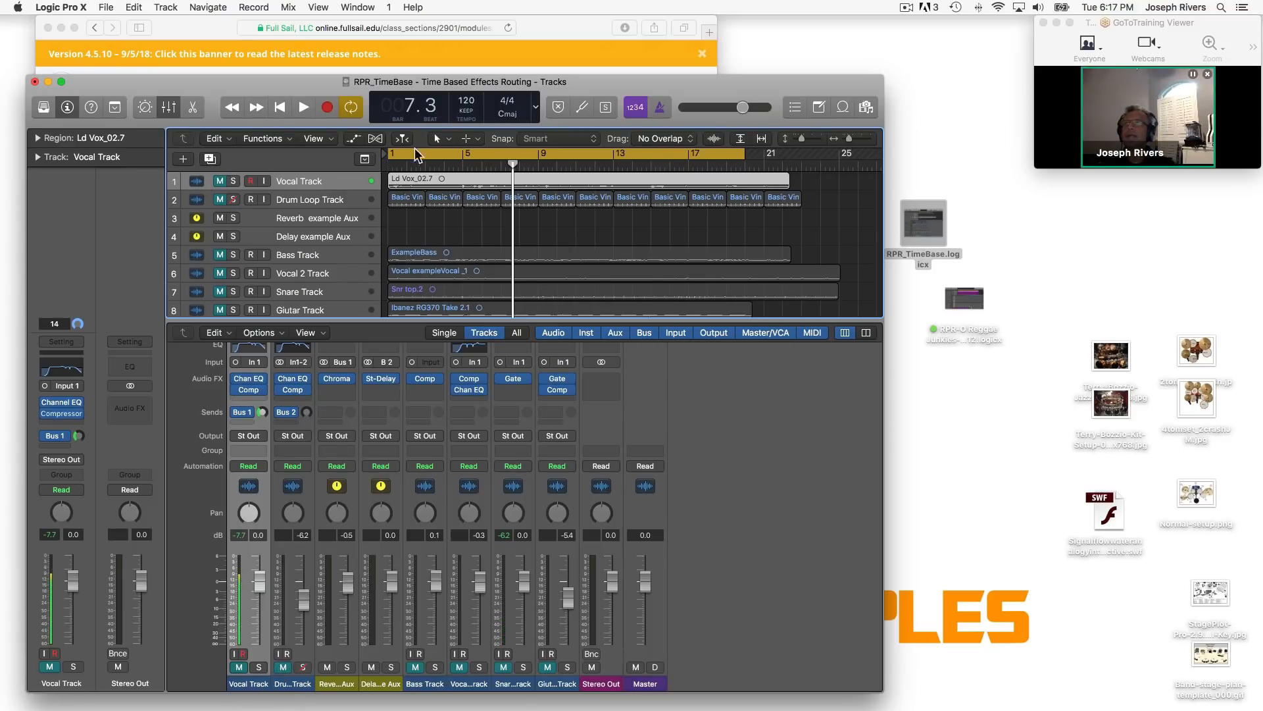
drag(337, 319, 343, 241)
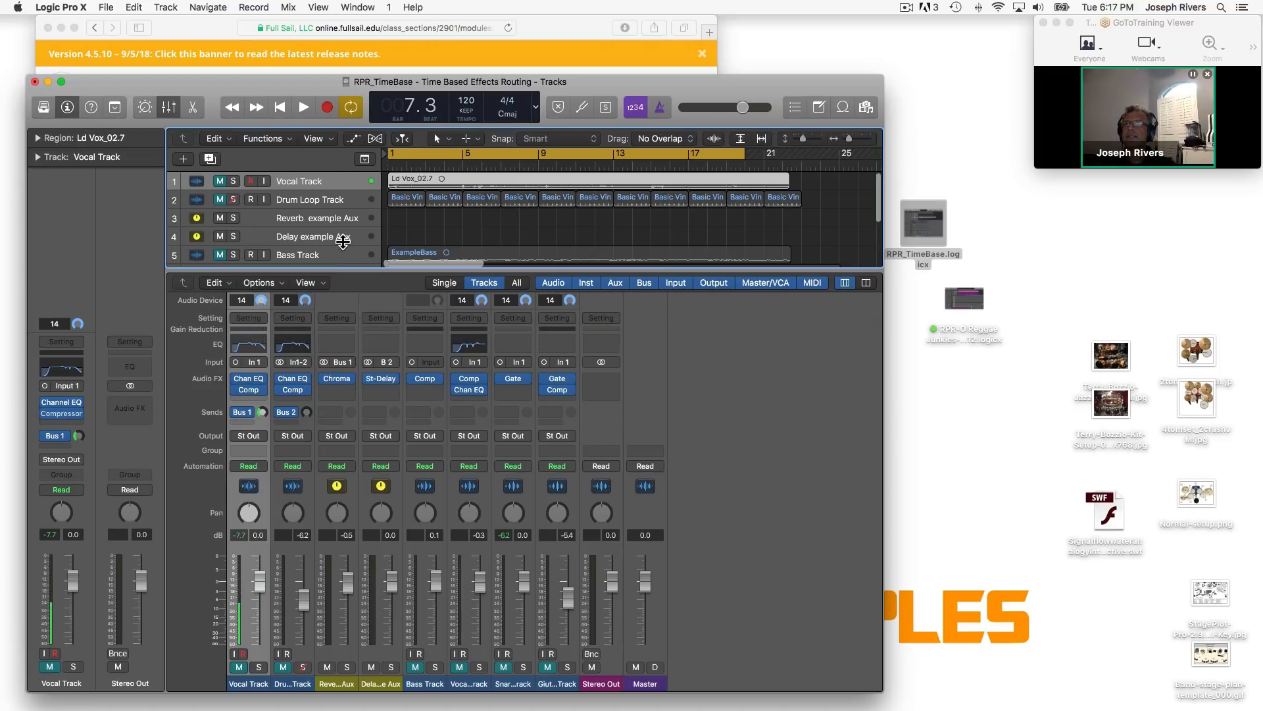
click(169, 107)
click(170, 108)
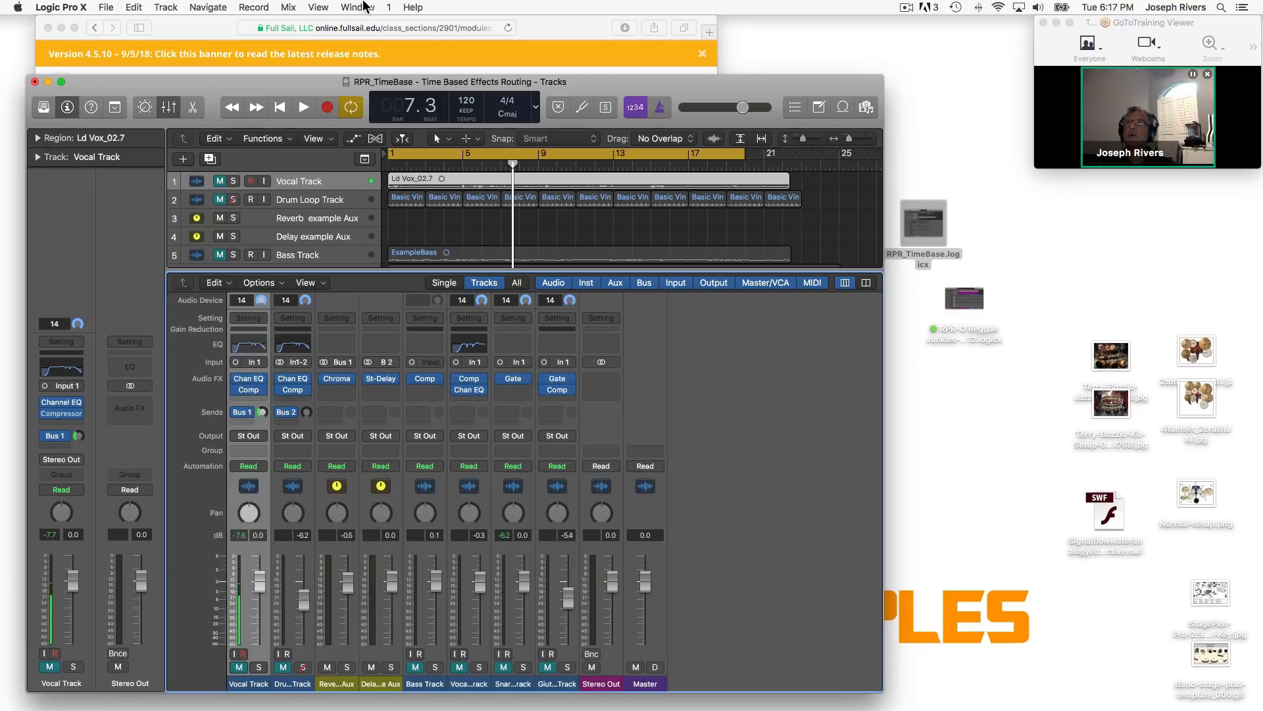
Step: Open the mixer in its own separate window
click(318, 7)
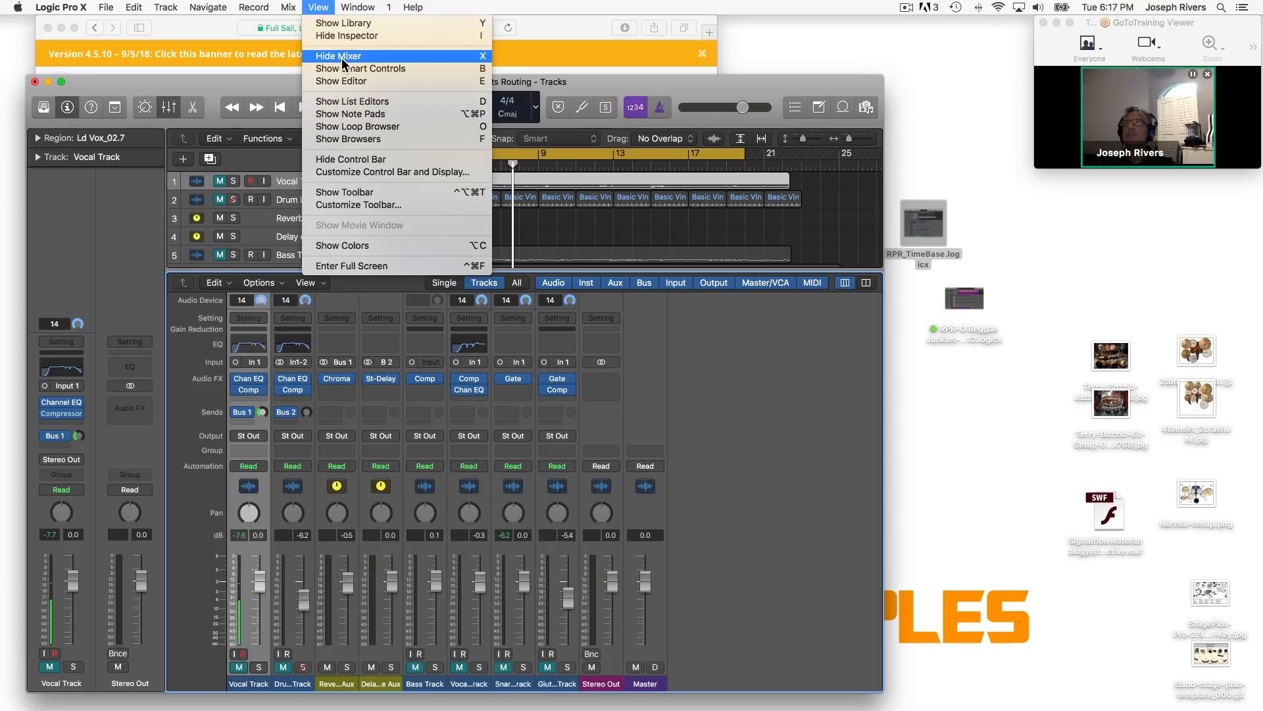
mouse_move(354, 5)
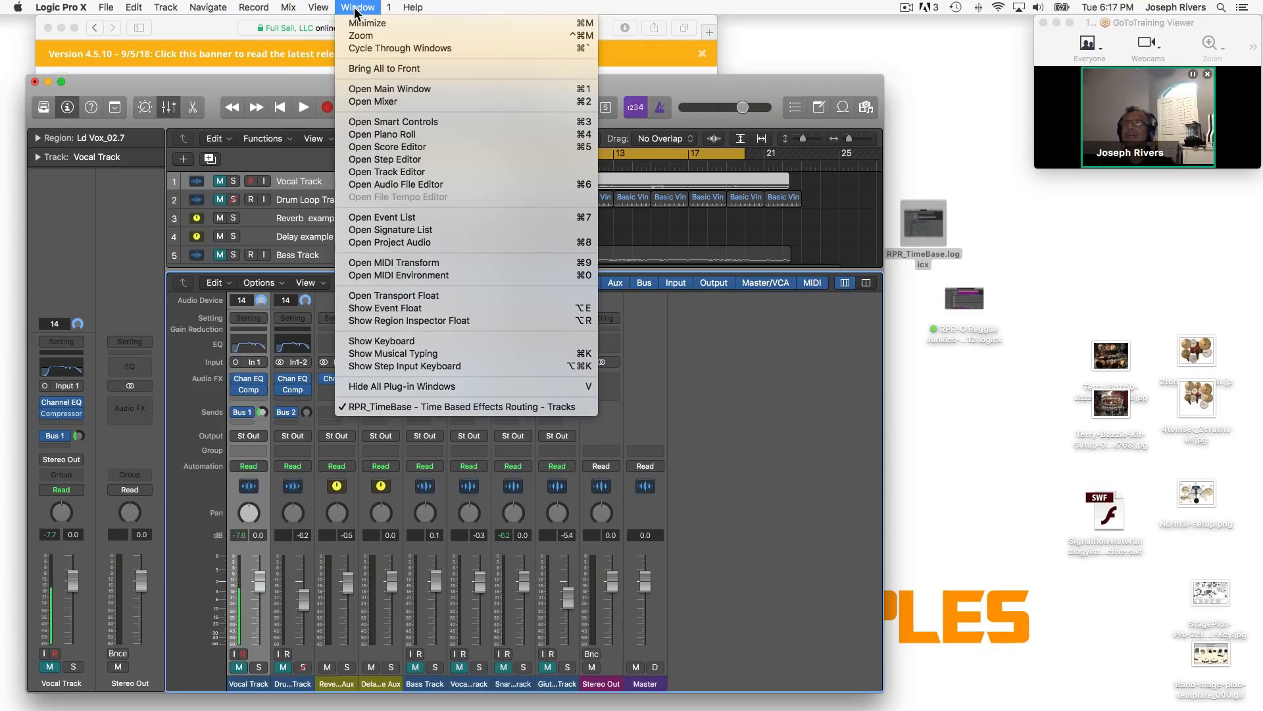
click(379, 102)
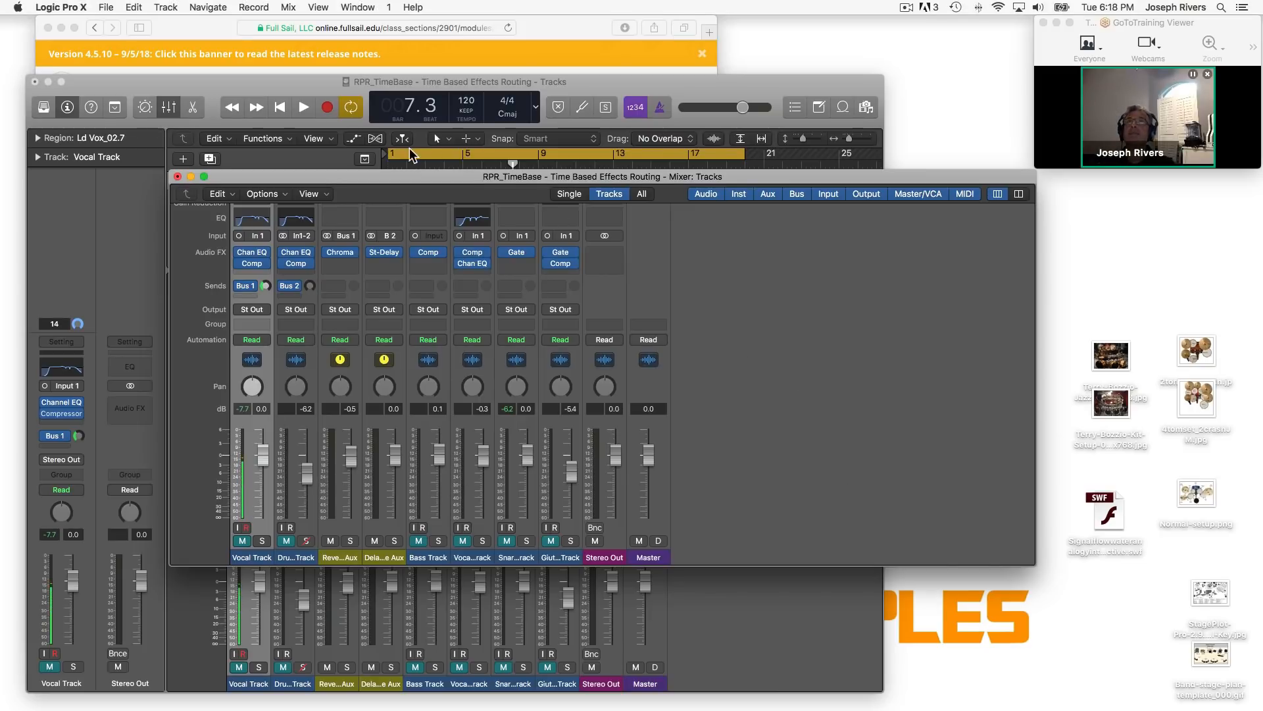
Step: Move the Tracks window down the screen and place the separate mixer window above it, in front
drag(383, 179, 421, 374)
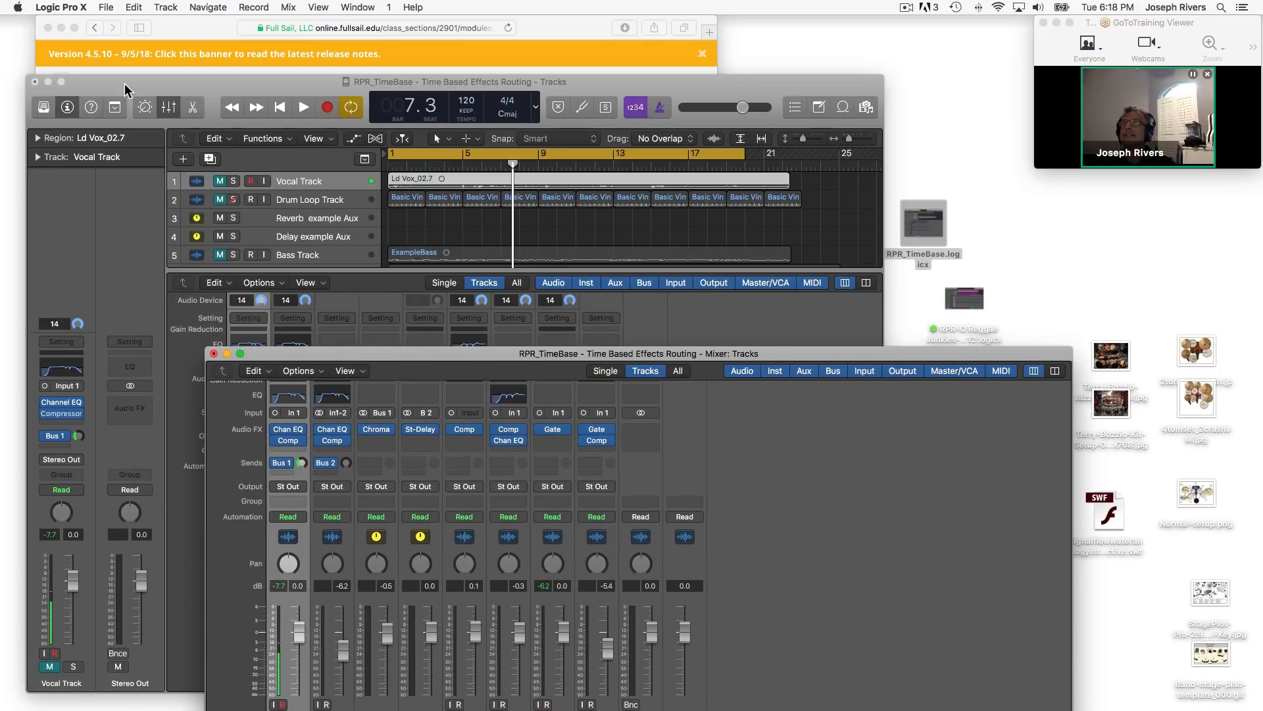
drag(131, 84, 133, 485)
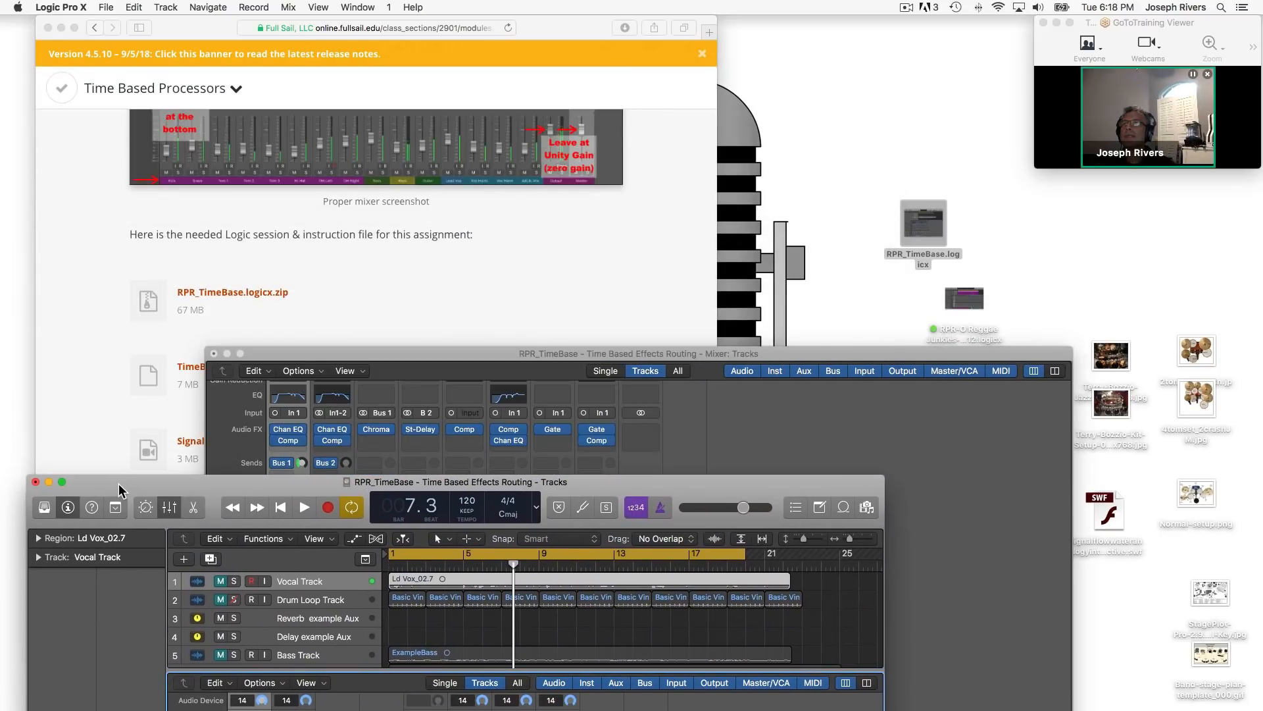
click(340, 356)
drag(389, 348, 217, 210)
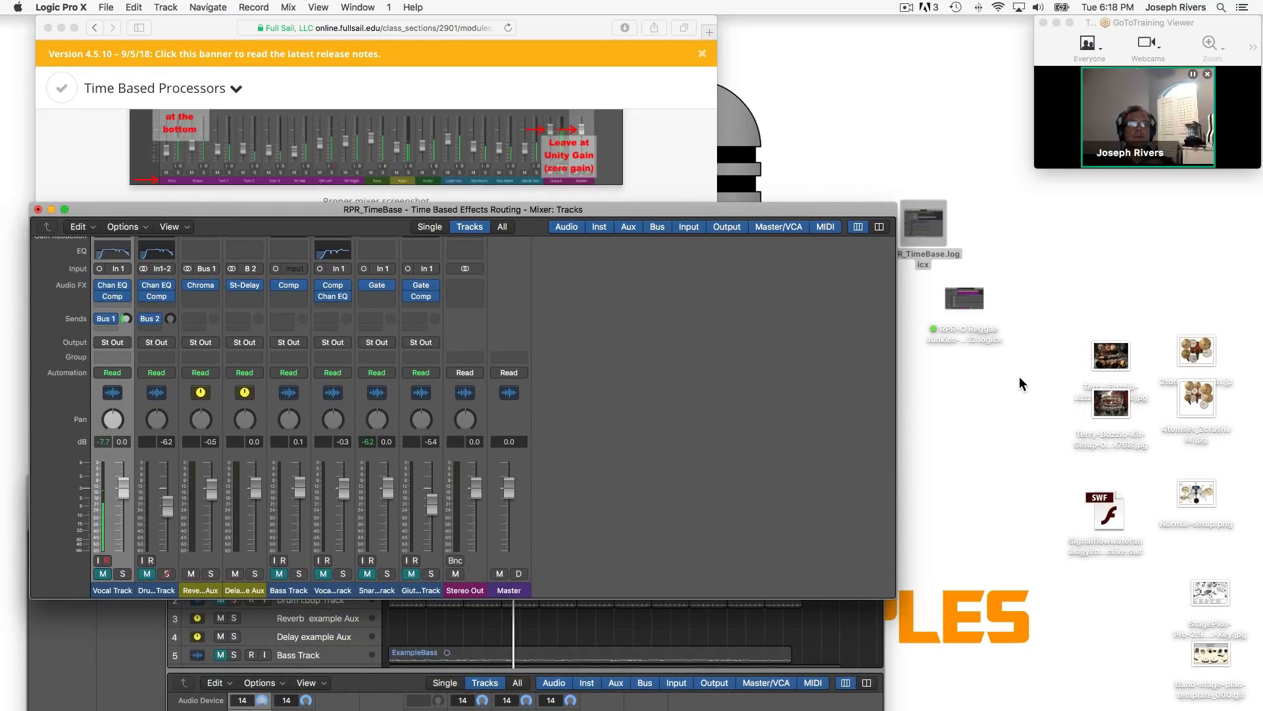
Step: Bring the mixer window back to the front and move the RPR_TimeBase.logicx desktop icon clear of it
click(660, 171)
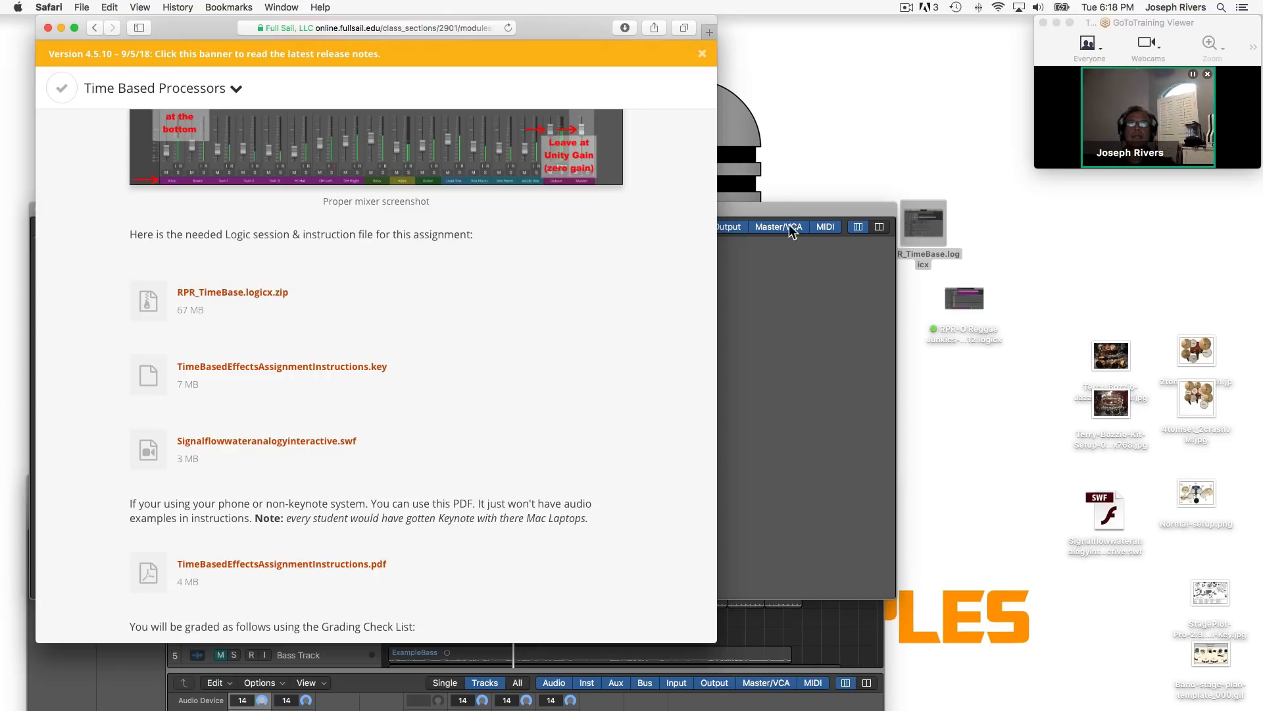
click(802, 314)
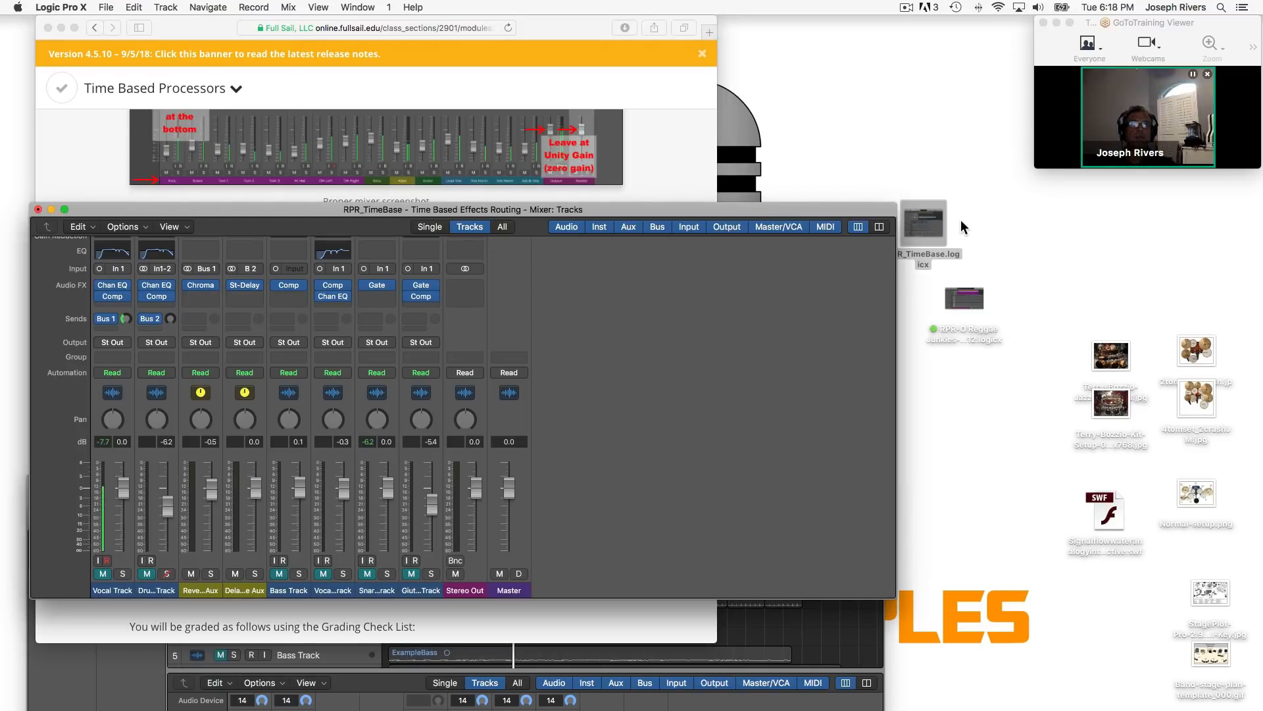
drag(922, 215, 992, 216)
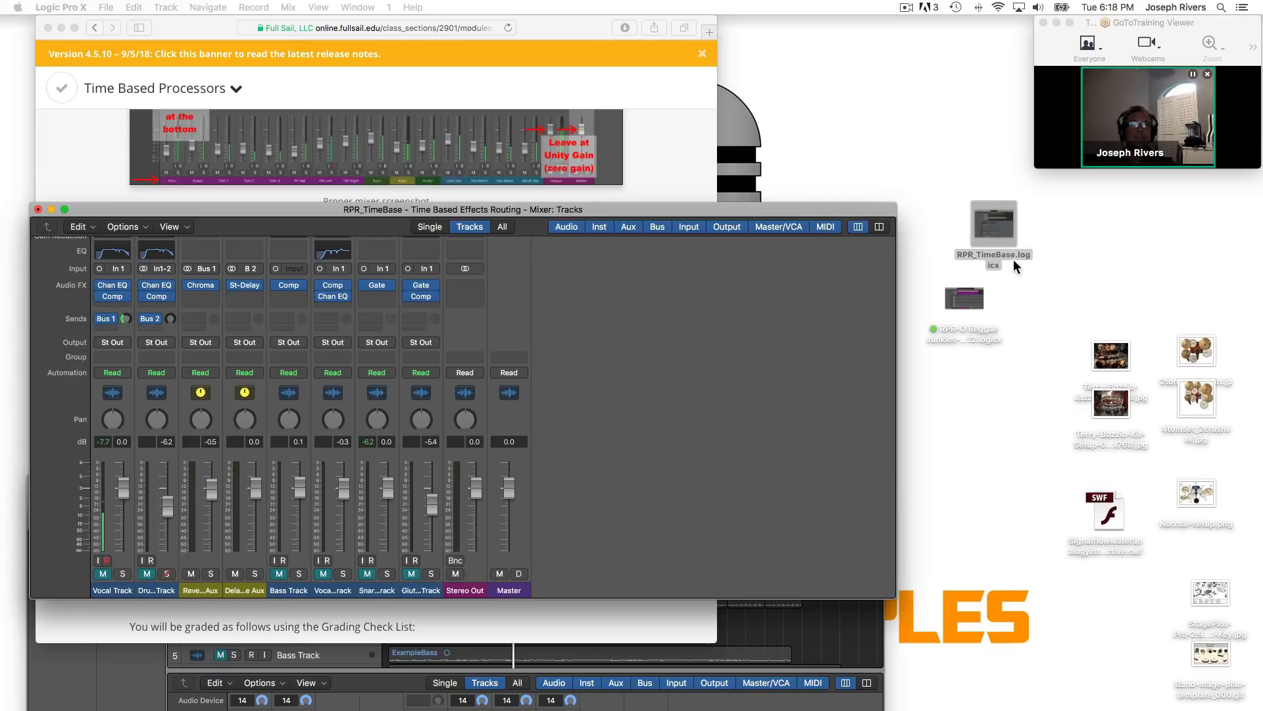
Step: Open Signalflowwateranalogyinteractive.swf from the desktop and position its window so the mixer's first channel strips stay uncovered
double_click(1109, 521)
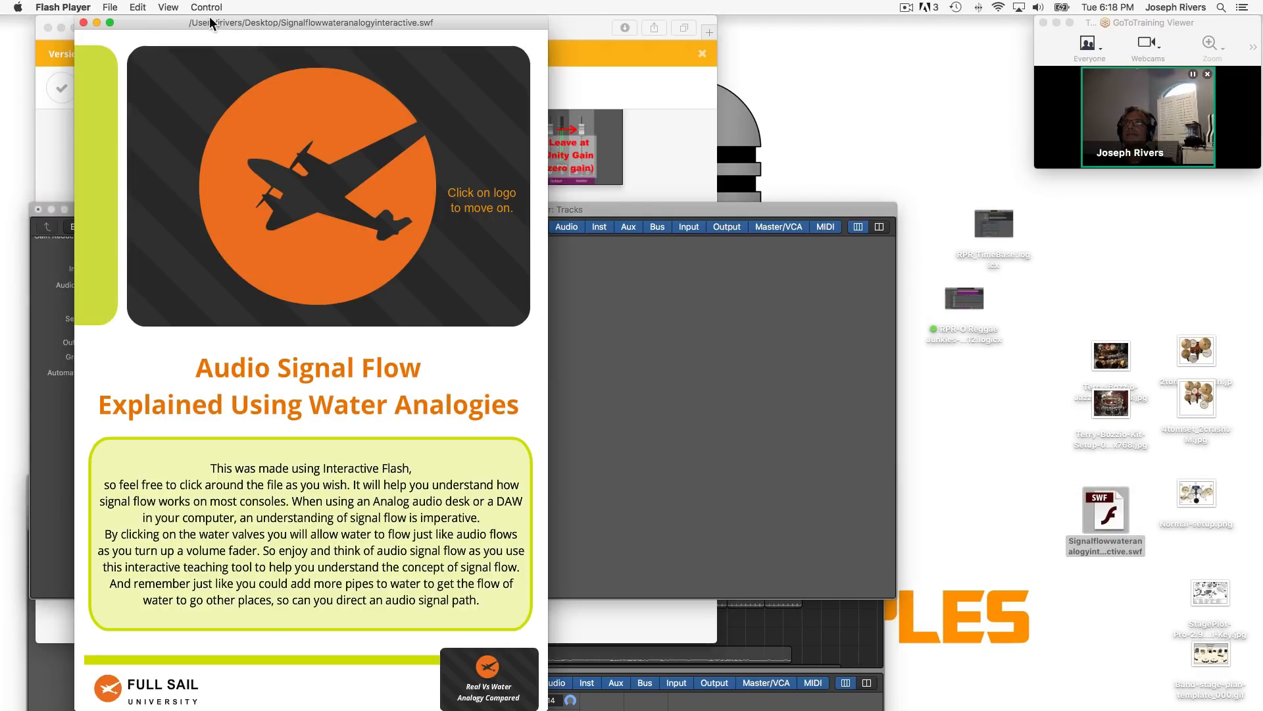
drag(155, 20, 572, 408)
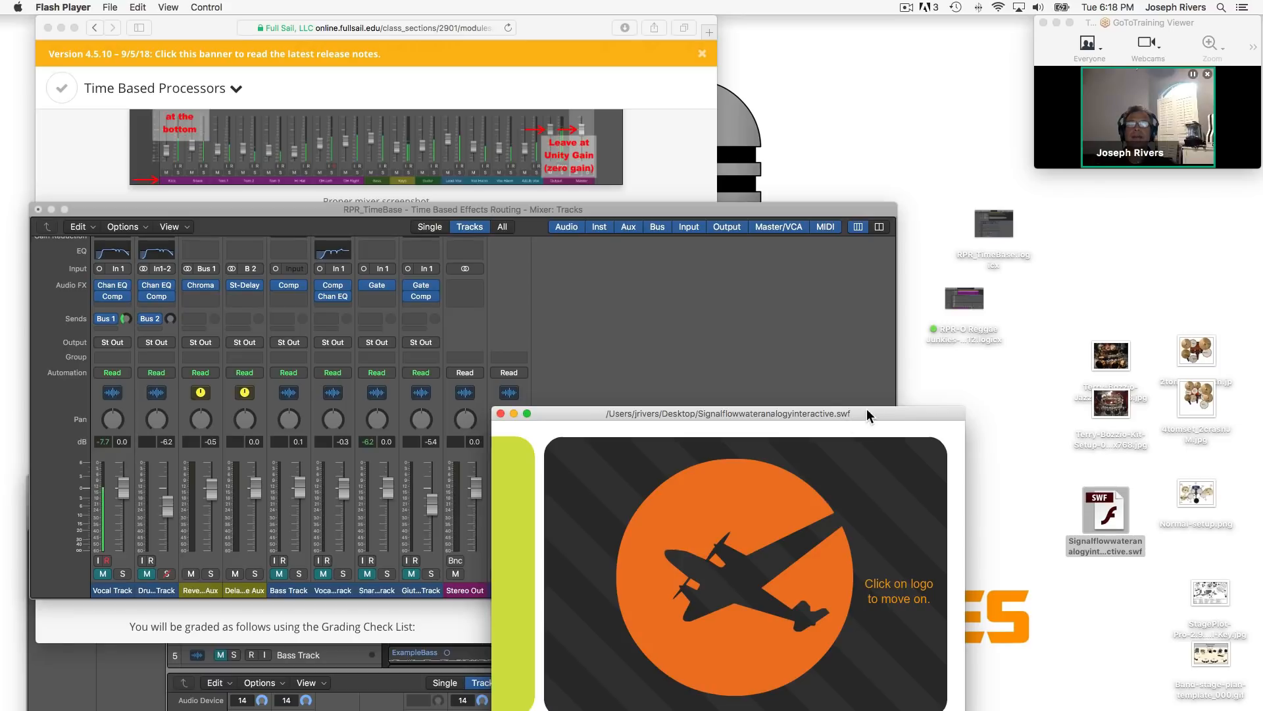
drag(867, 410, 949, 34)
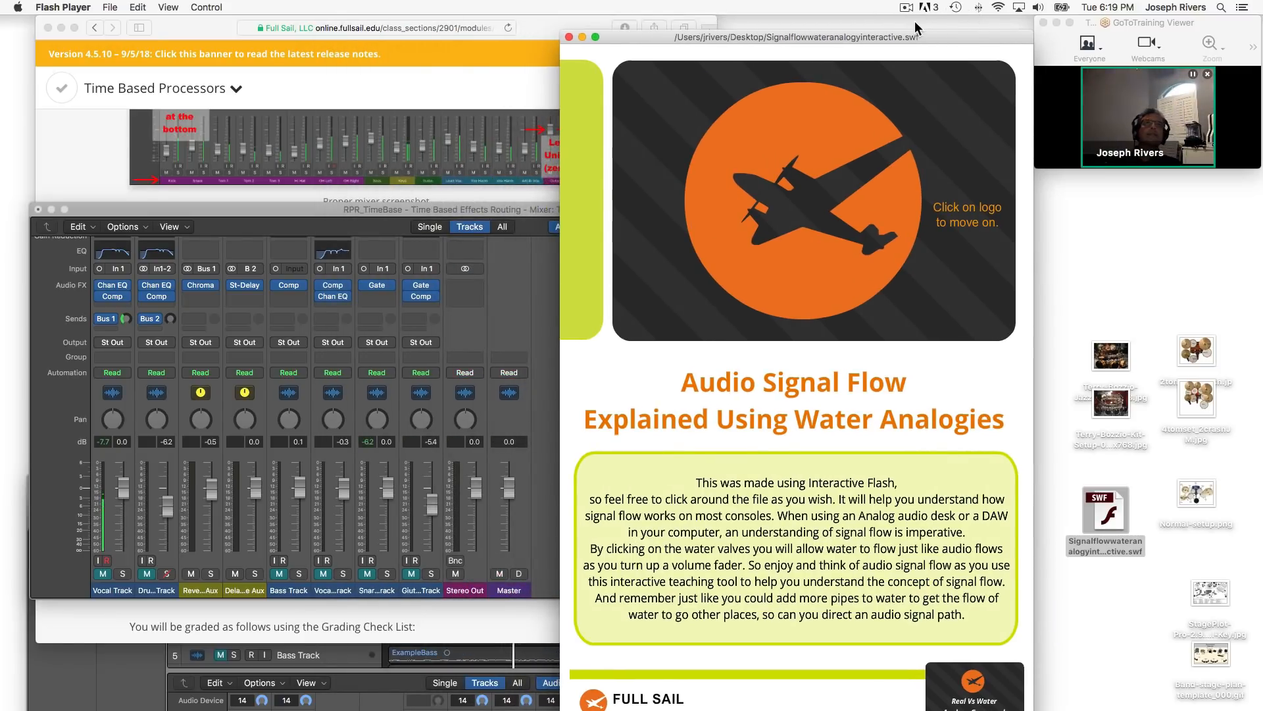
drag(928, 35, 843, 18)
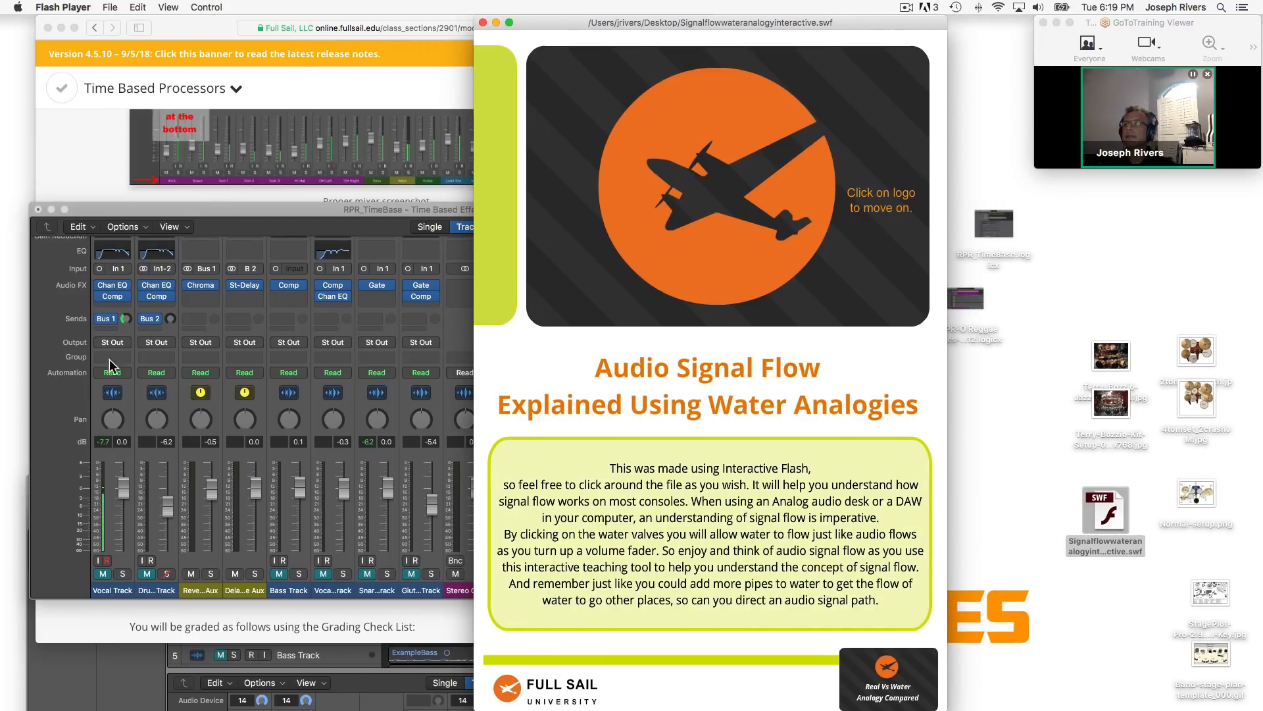
Step: Return to the Logic mixer, solo the Vocal Track and mute its Bus 1 send
click(150, 207)
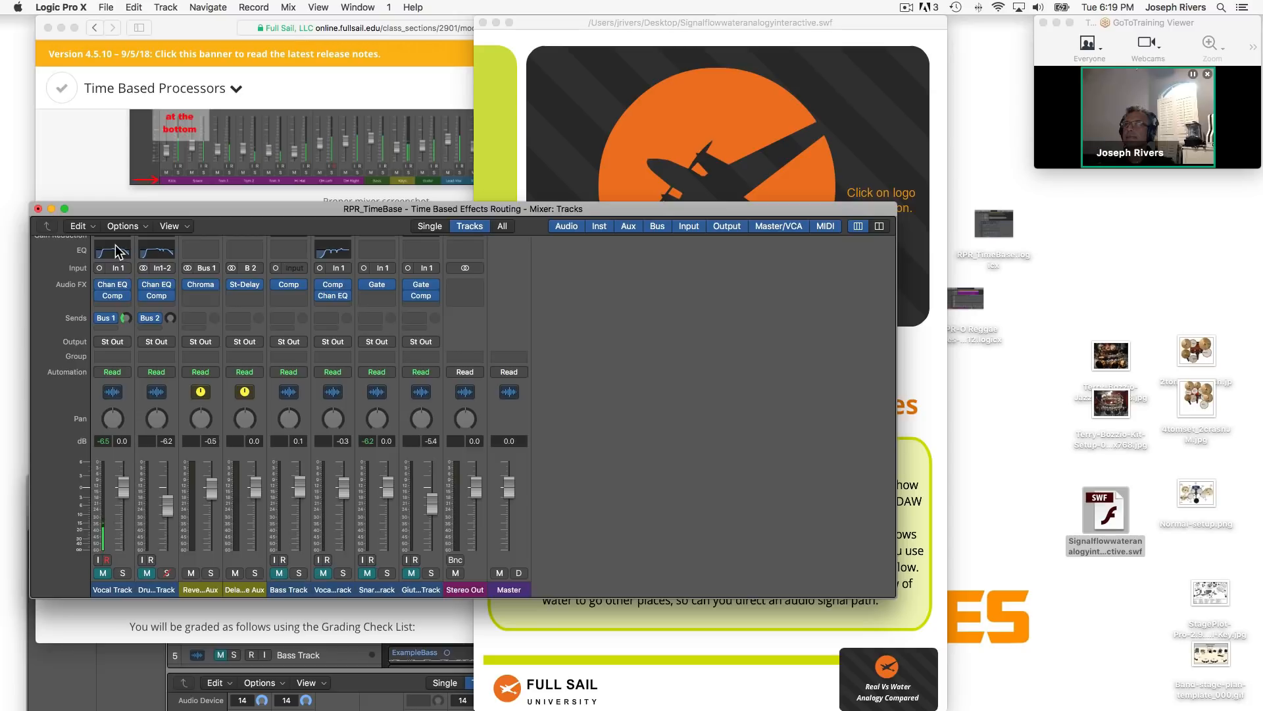
click(123, 573)
click(100, 318)
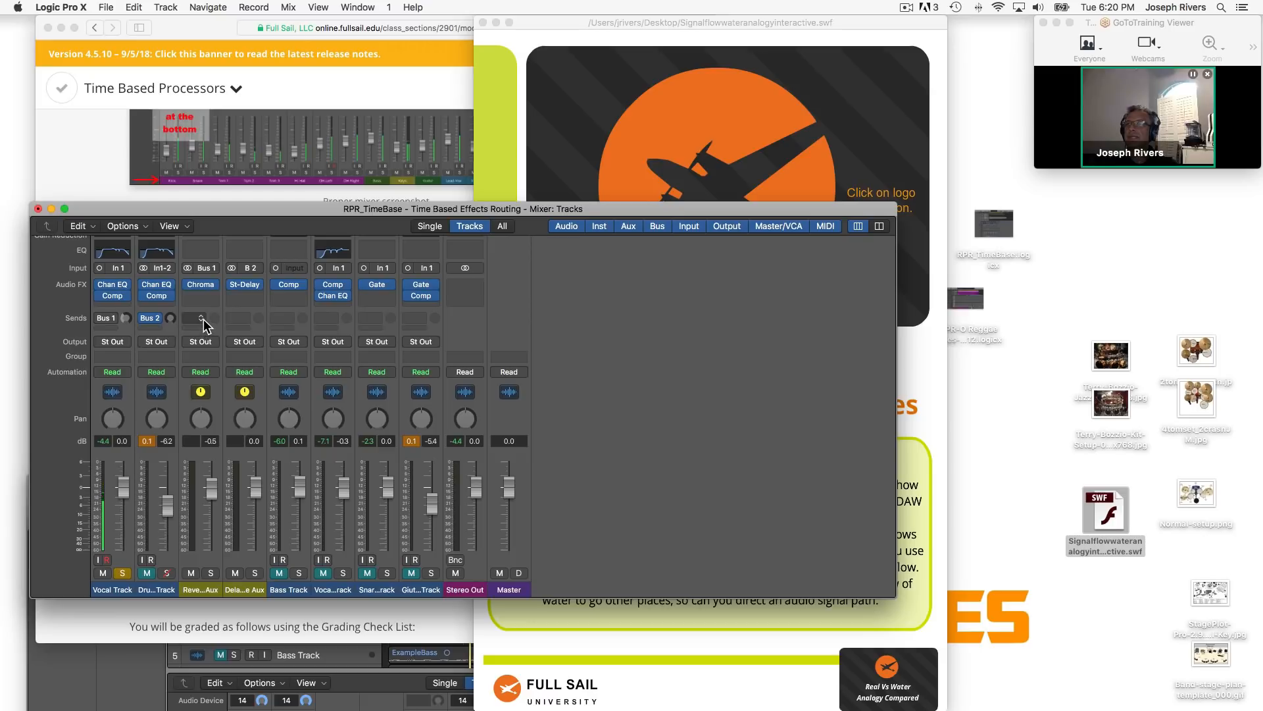
Step: Browse the guitar track's send bus choices up to the 225 - 256 range without assigning one, and re-enable the Vocal Track's Bus 1 send
click(421, 317)
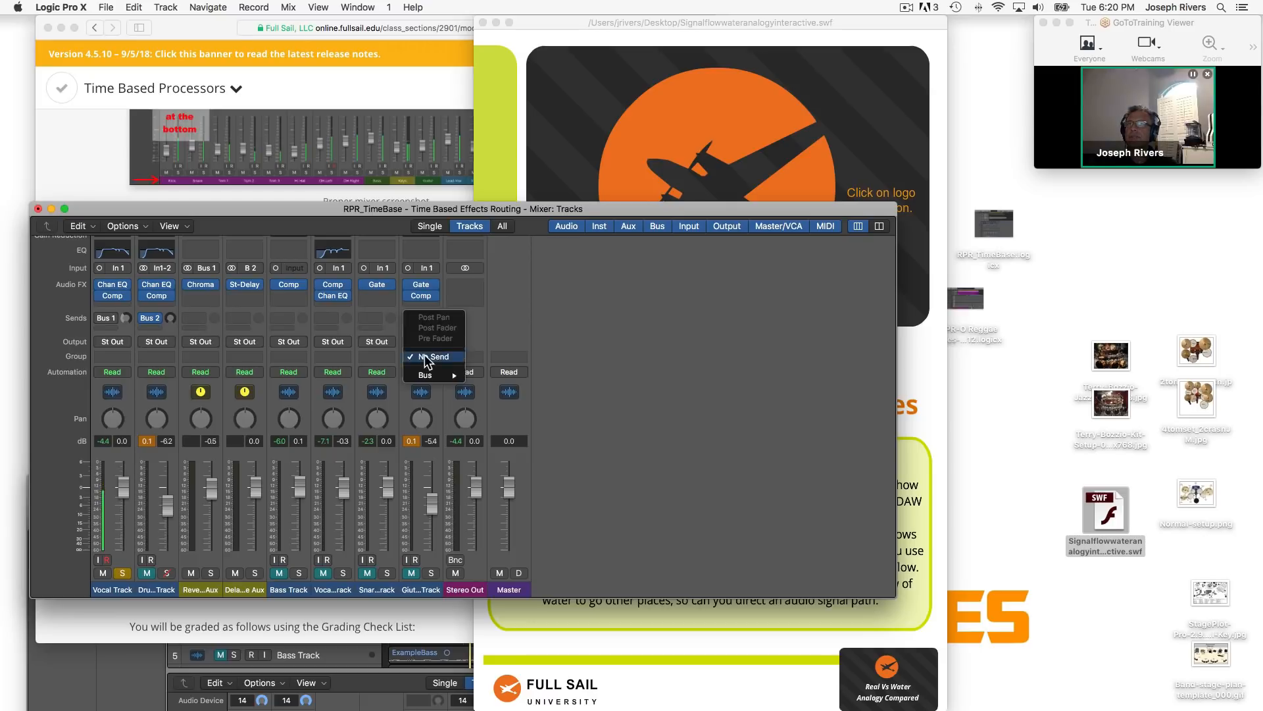
mouse_move(433, 377)
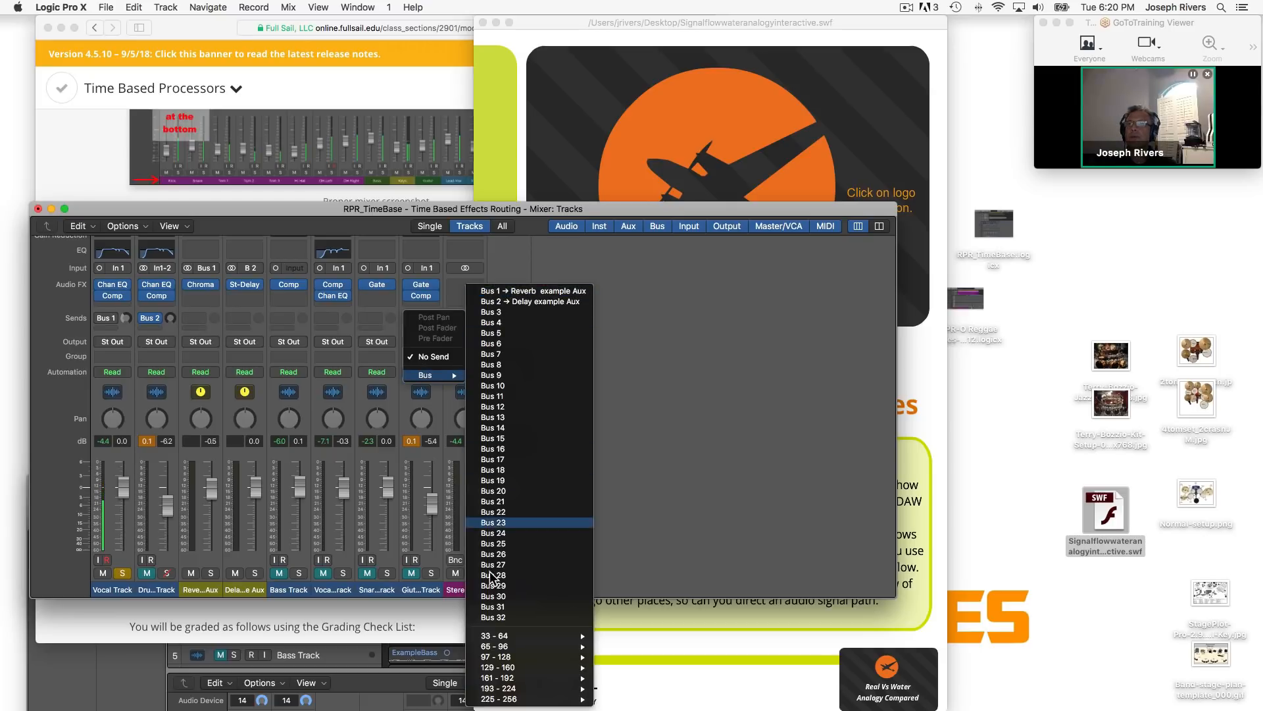
mouse_move(485, 691)
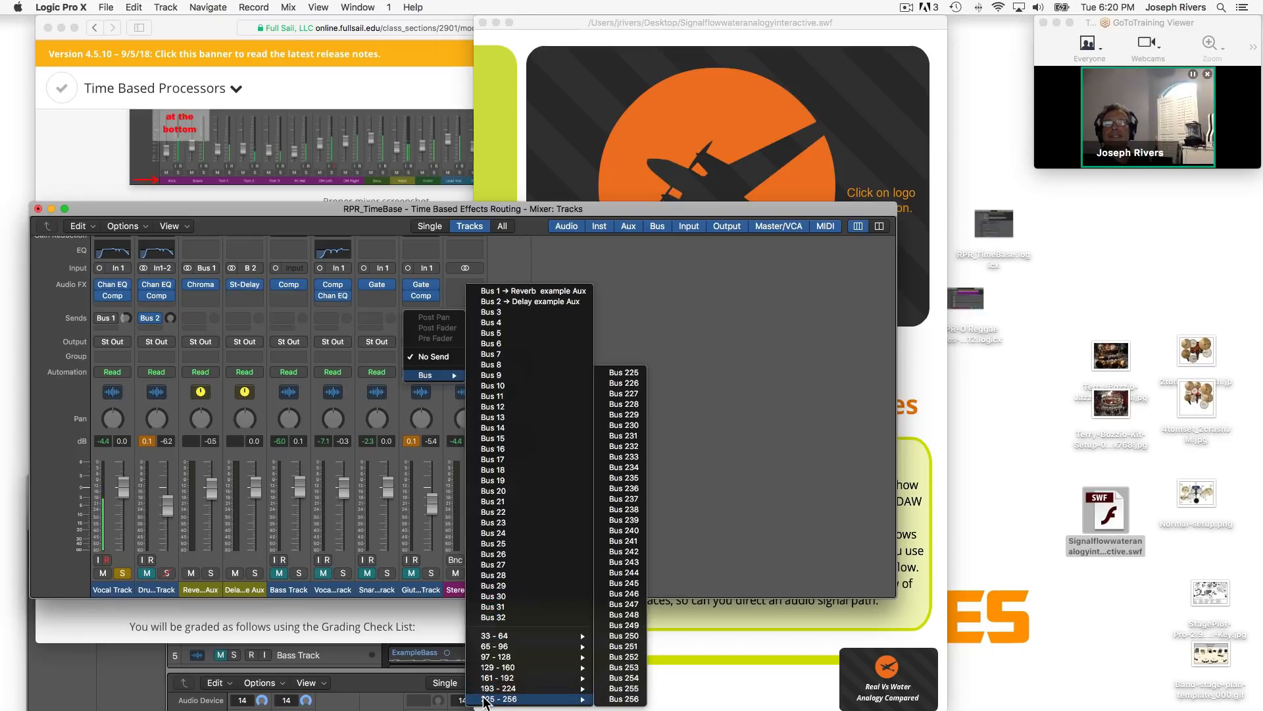
click(684, 301)
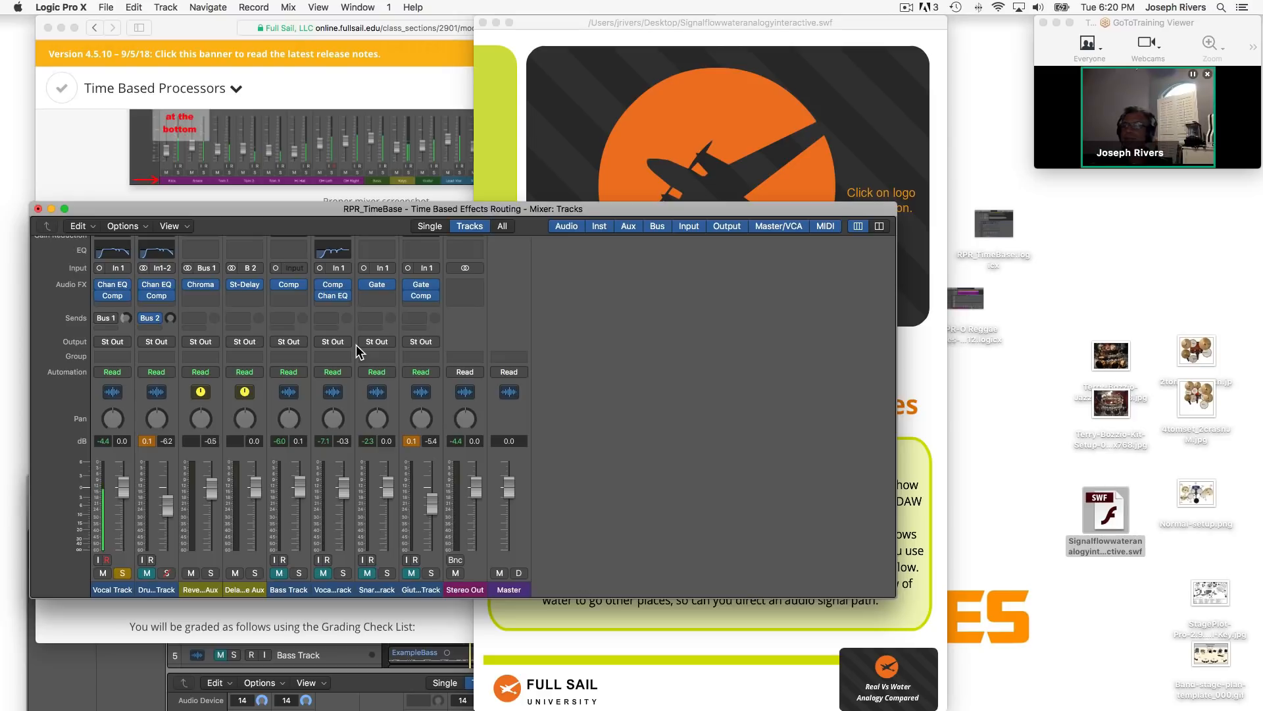
click(101, 317)
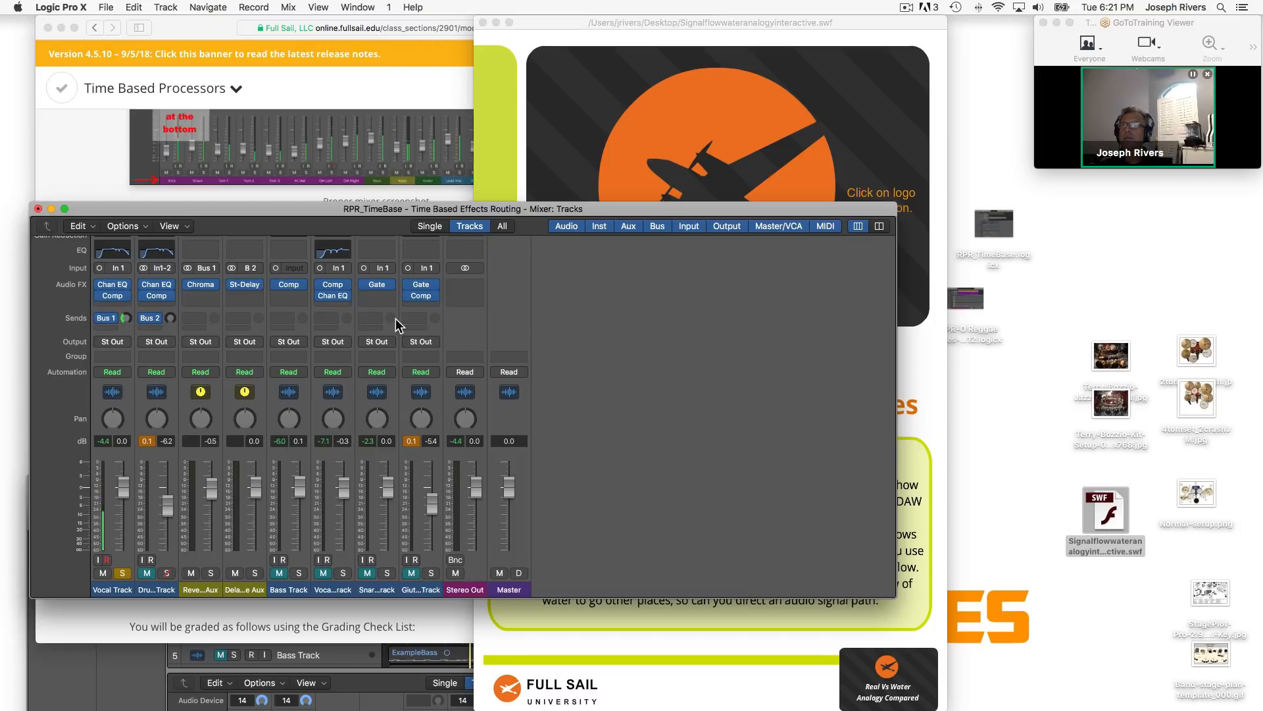
Step: Try a Bus 3 send on the Vocal 2 Track and undo the send change
click(335, 314)
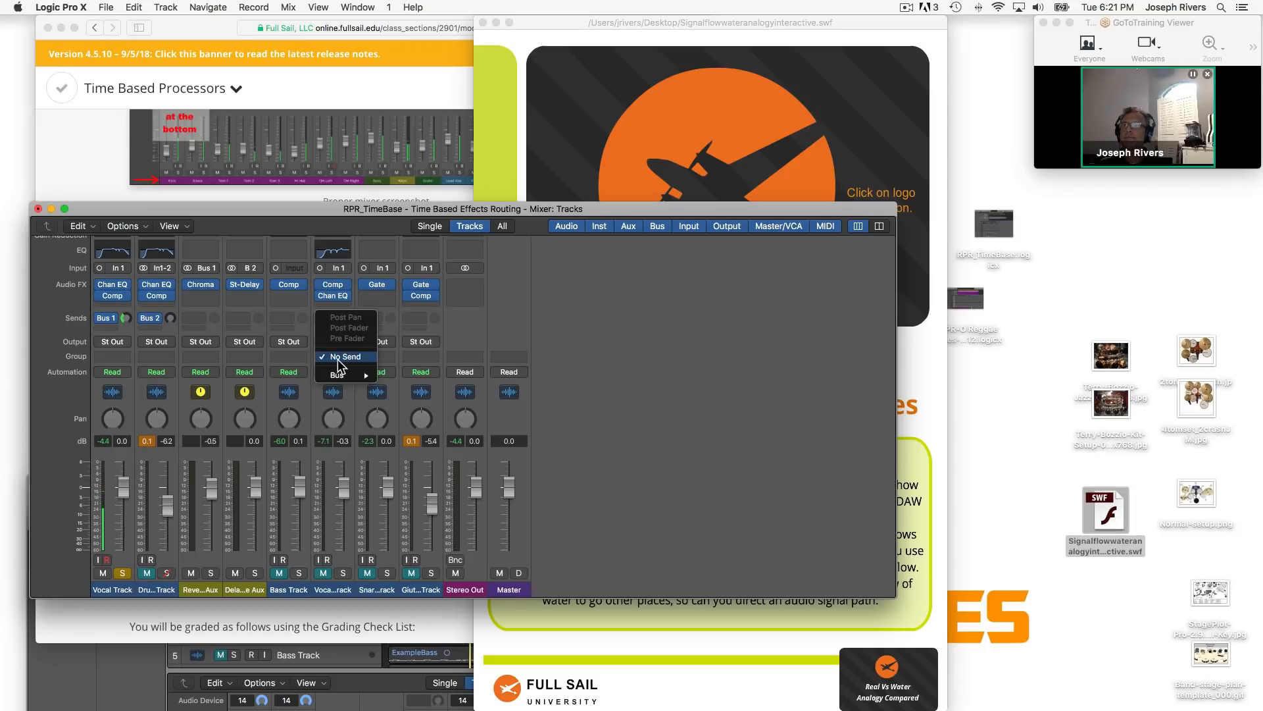
mouse_move(336, 373)
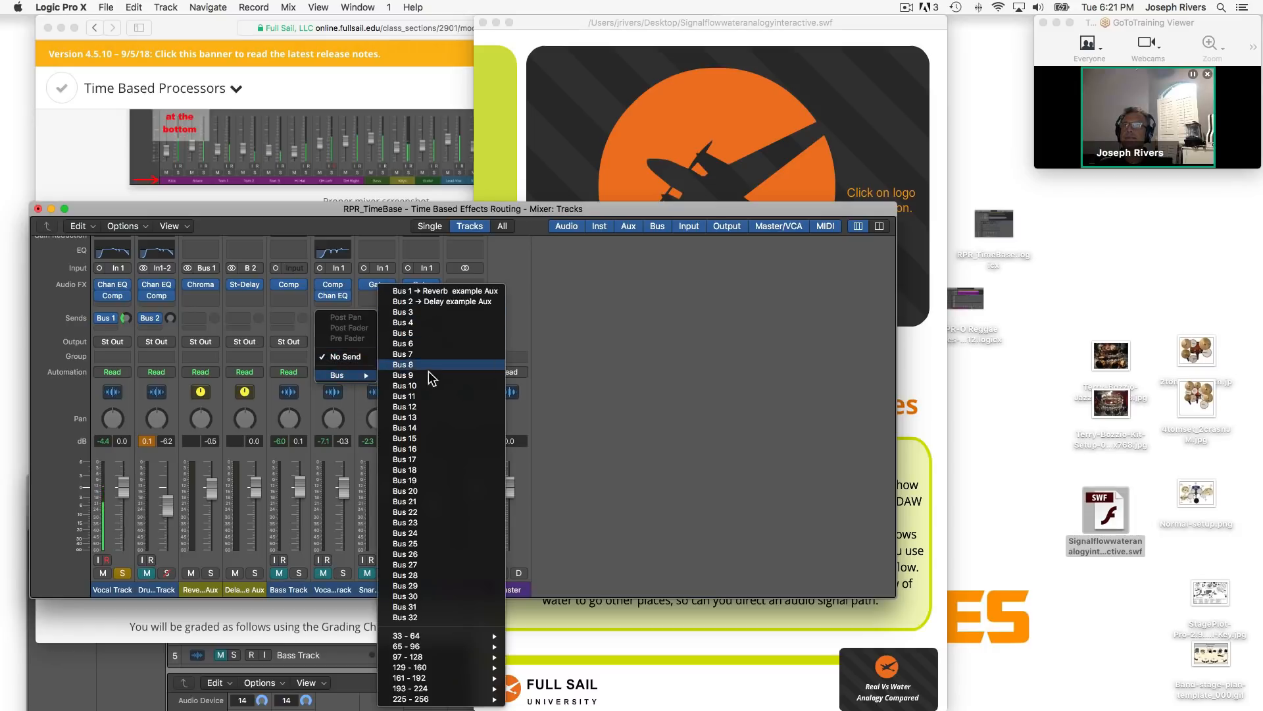
click(404, 314)
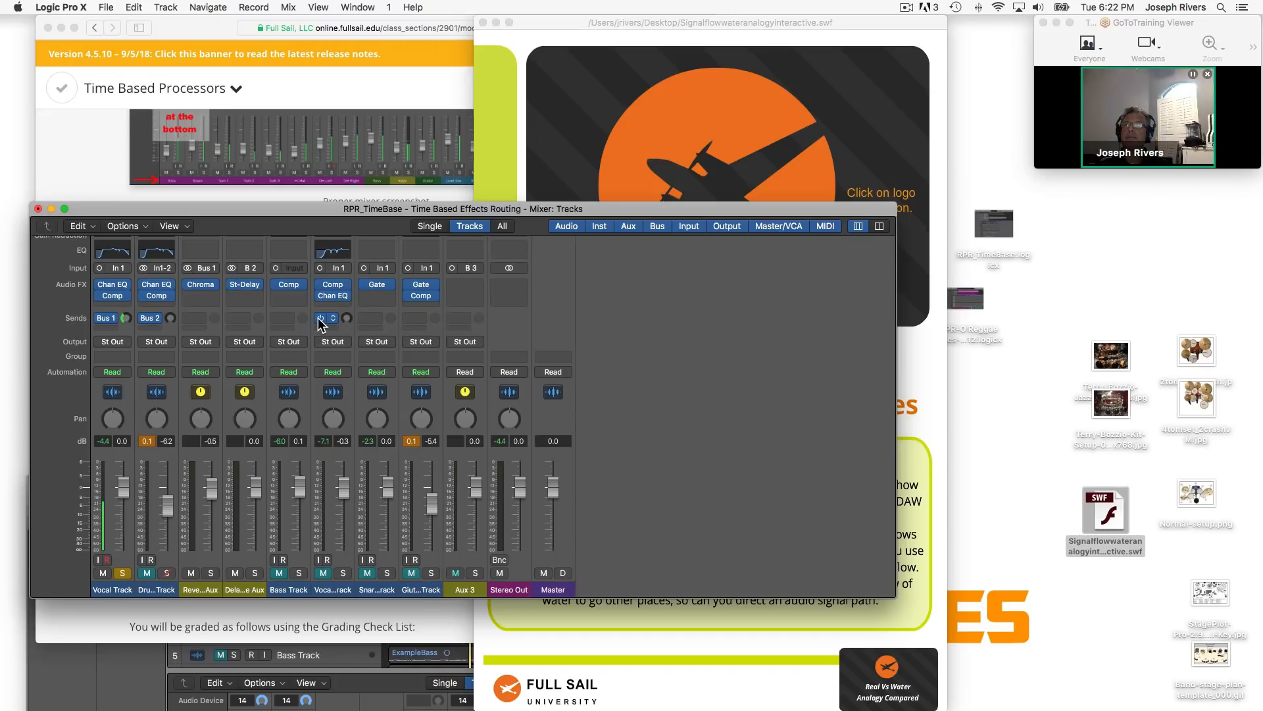
click(455, 572)
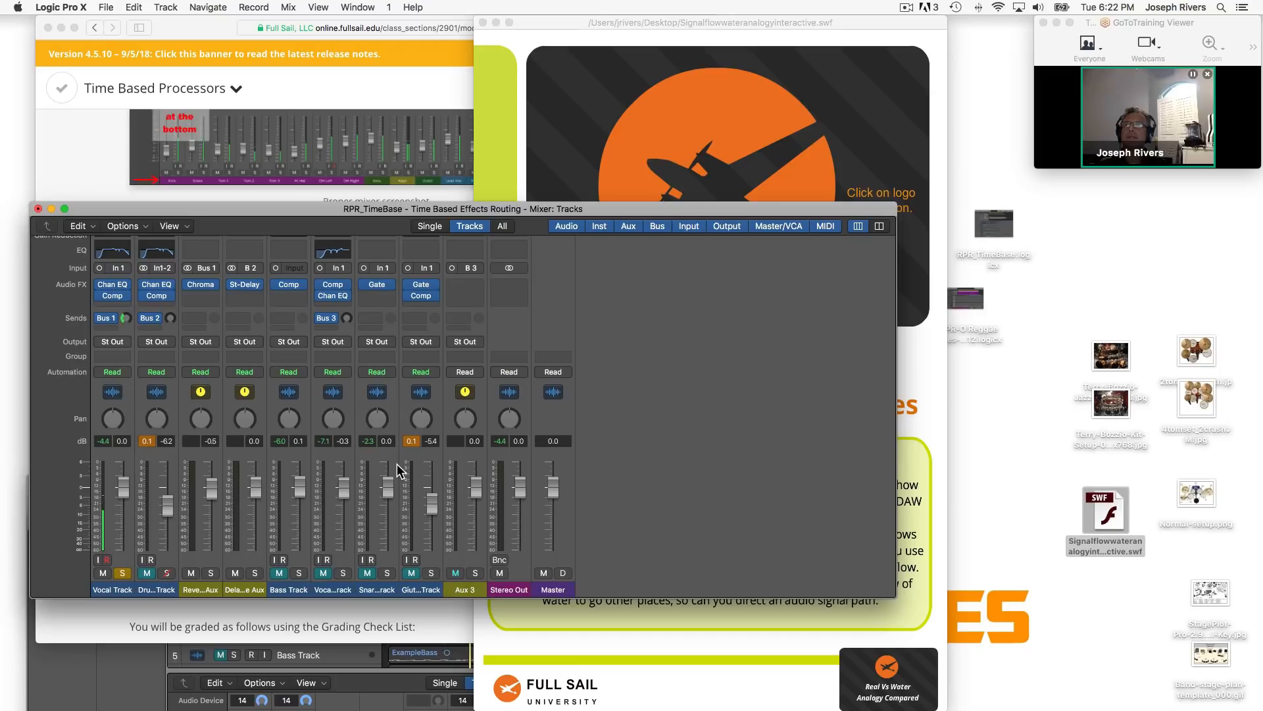
click(133, 7)
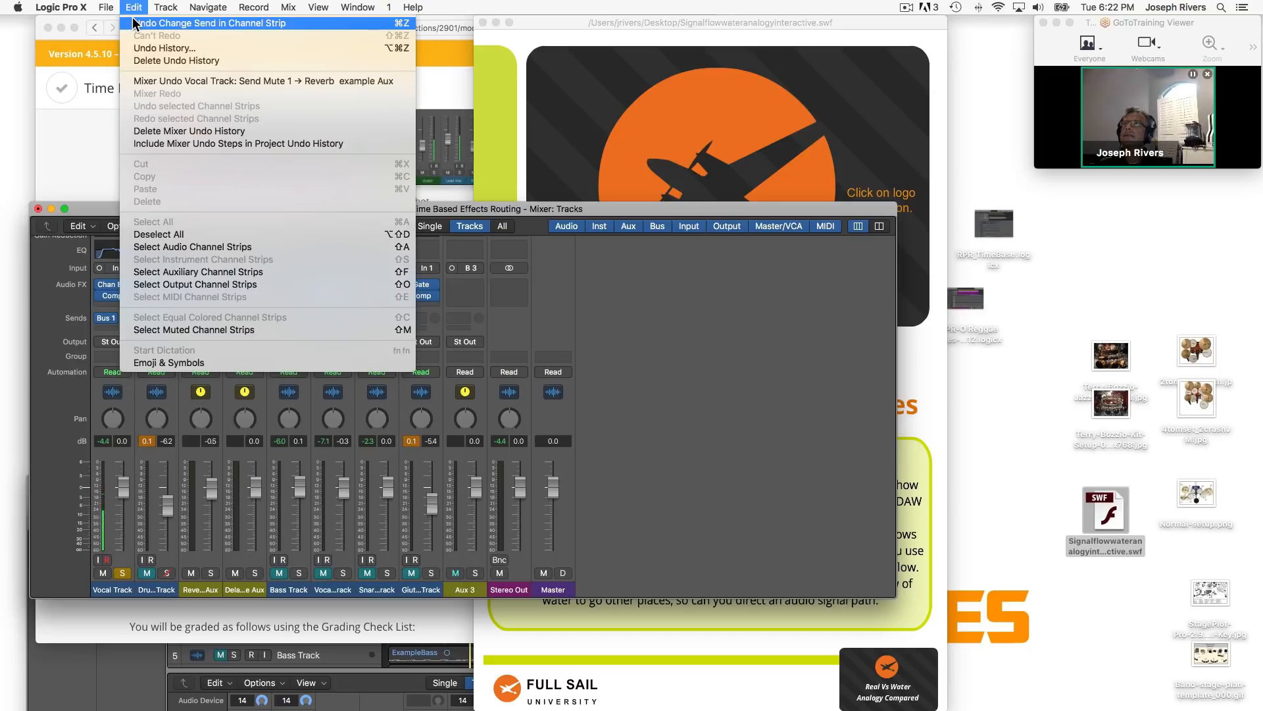
click(132, 17)
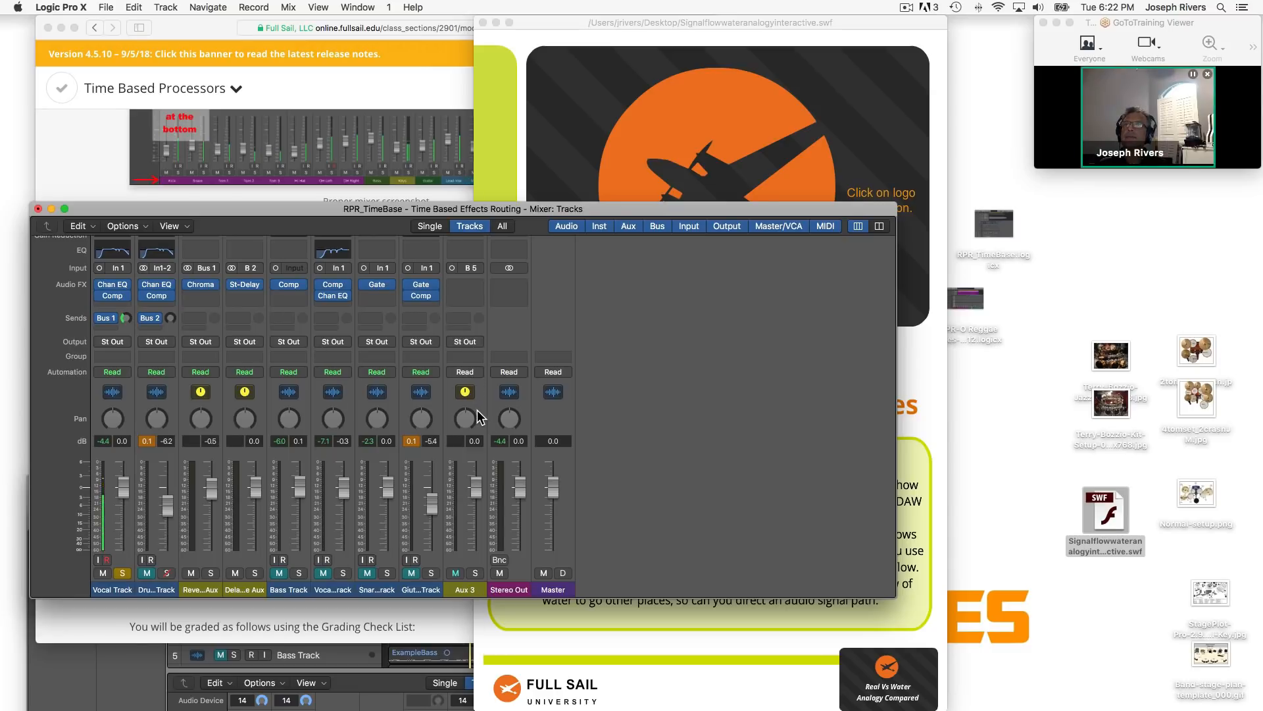
Step: Delete the Aux 3 channel strip from the mixer
click(478, 453)
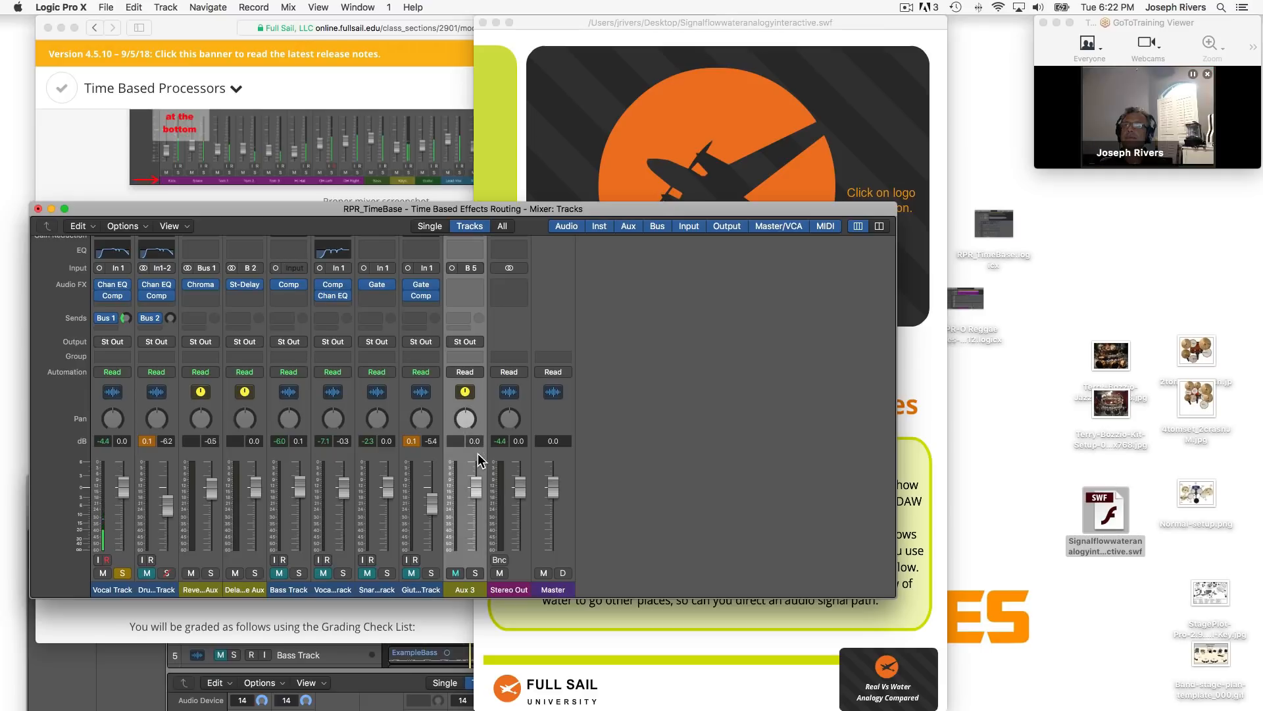
right_click(457, 454)
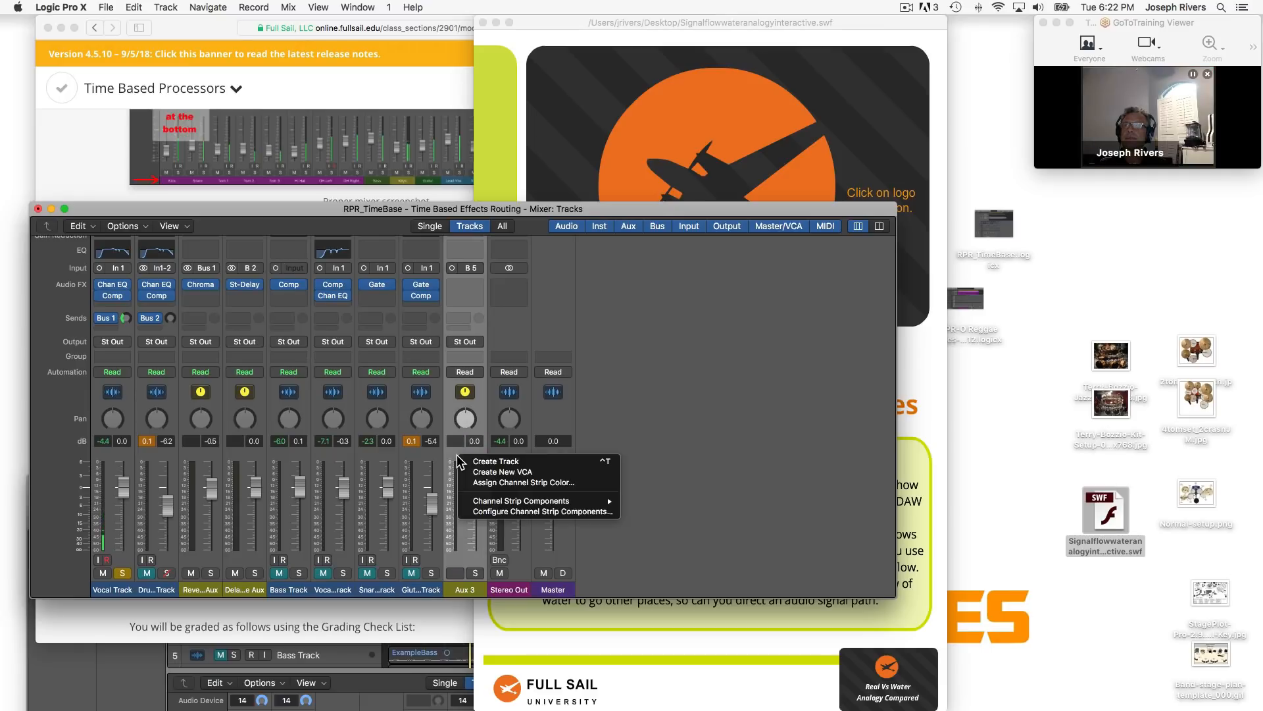
click(458, 455)
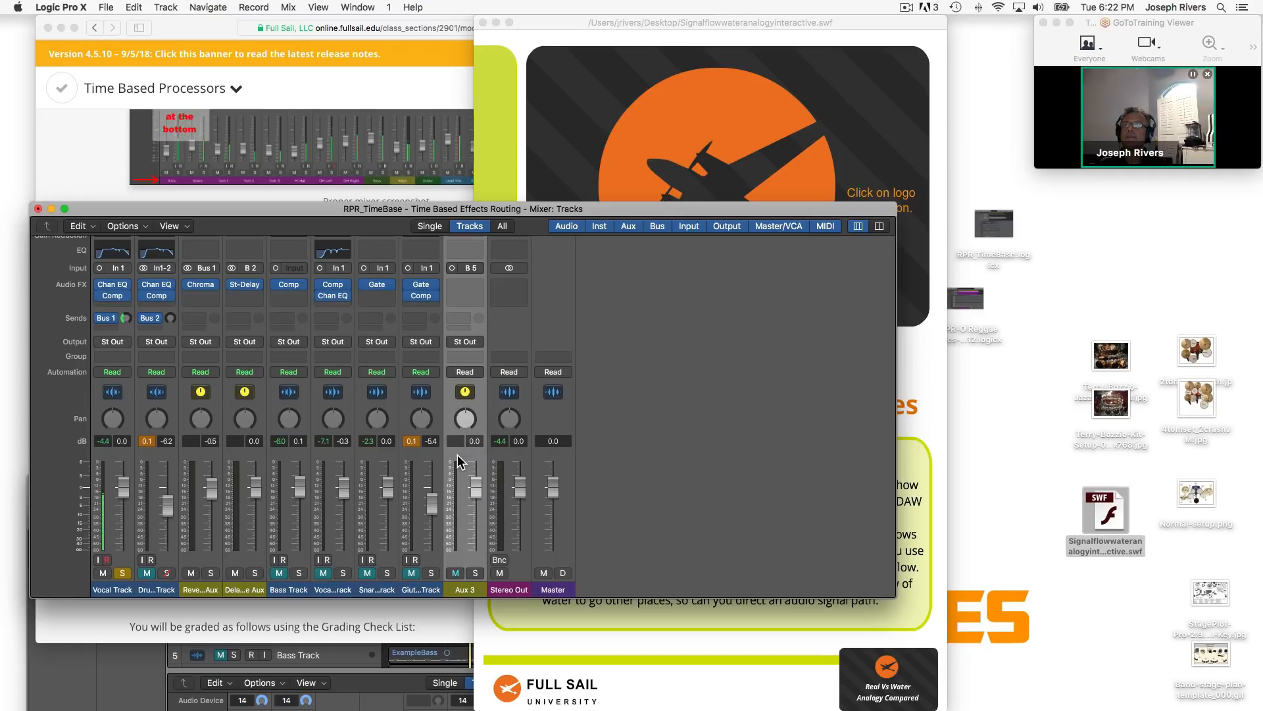
click(94, 226)
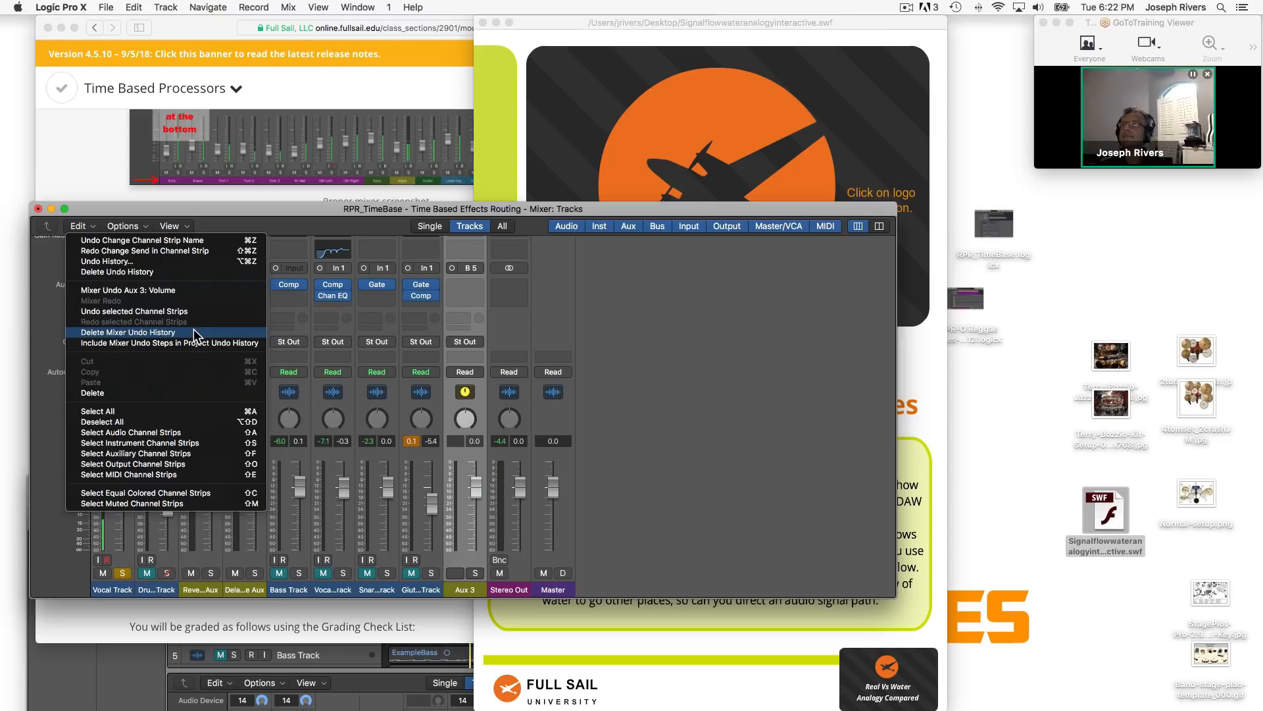
click(150, 394)
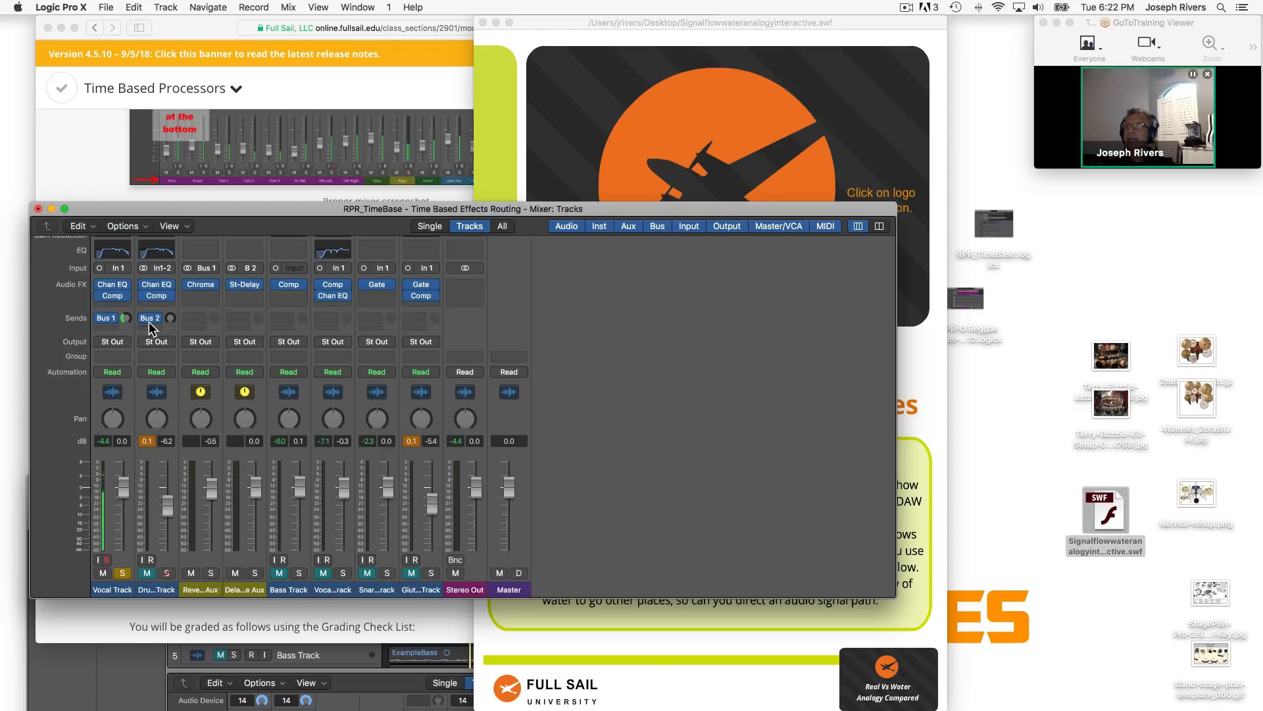
Step: Switch to Flash Player and bring the Audio Signal Flow water analogy window to the front
mouse_move(119, 321)
mouse_move(125, 320)
mouse_down()
mouse_move(125, 287)
mouse_move(125, 309)
mouse_up()
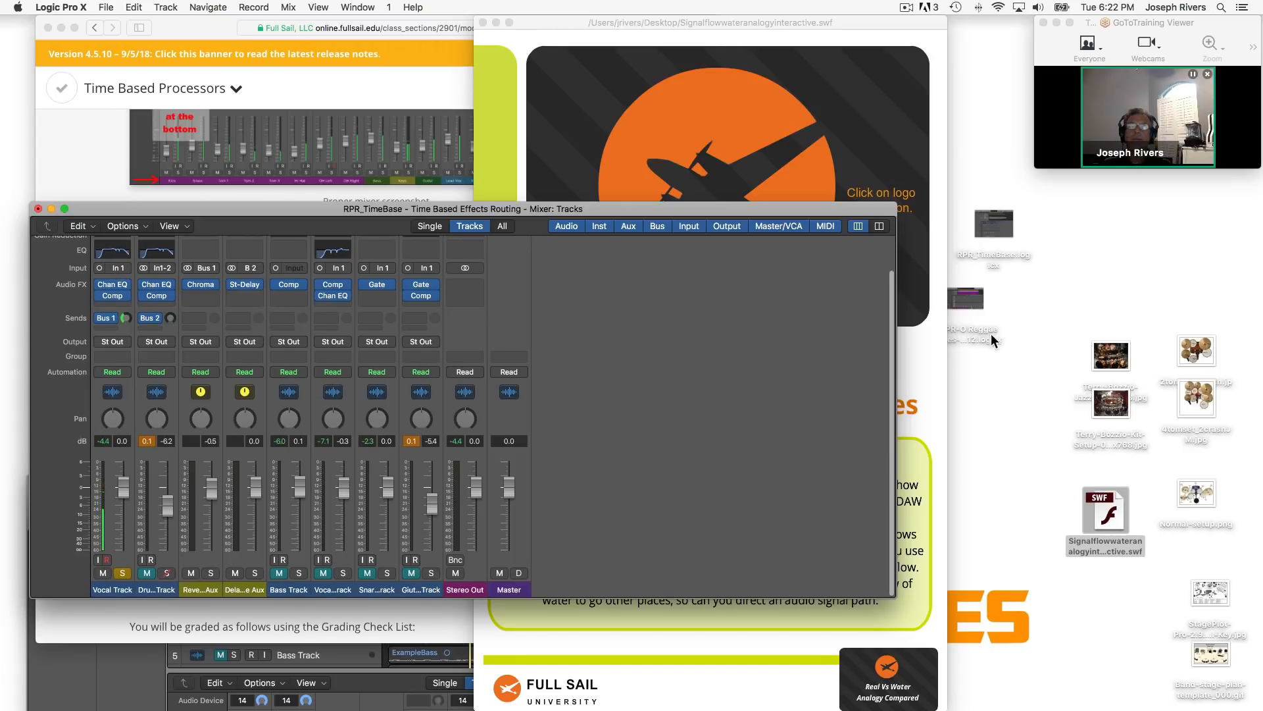
click(846, 21)
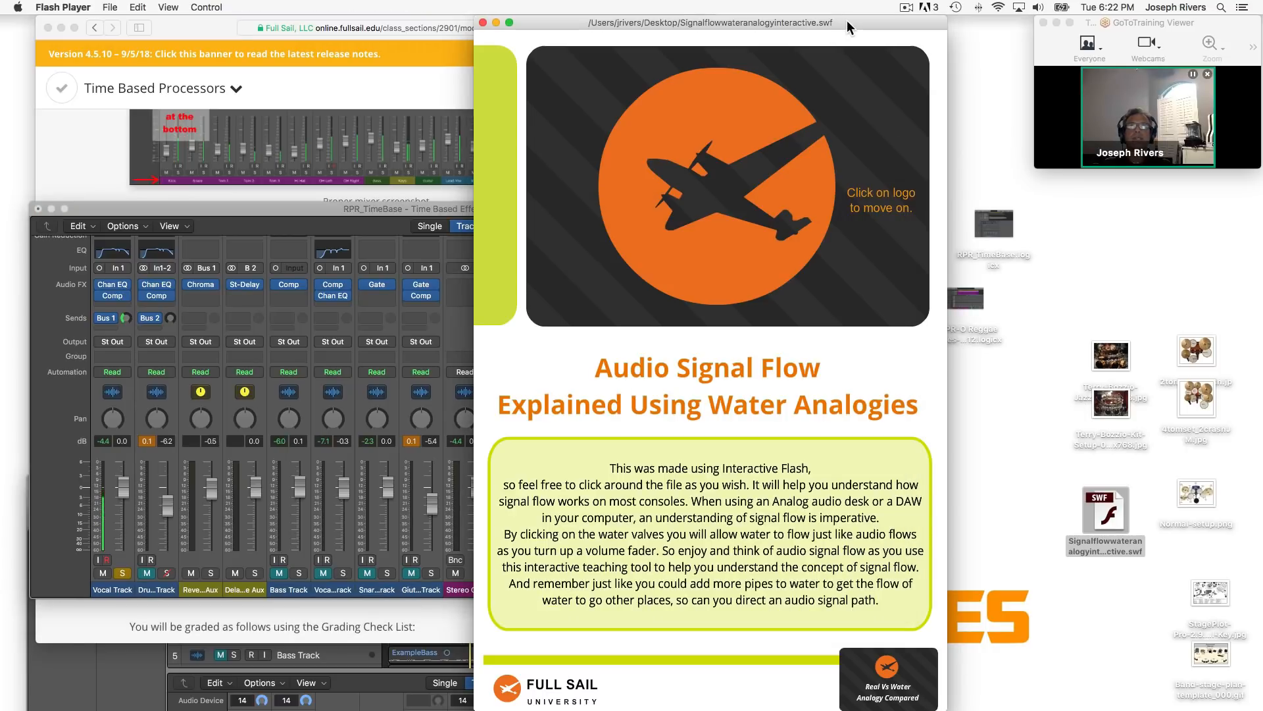
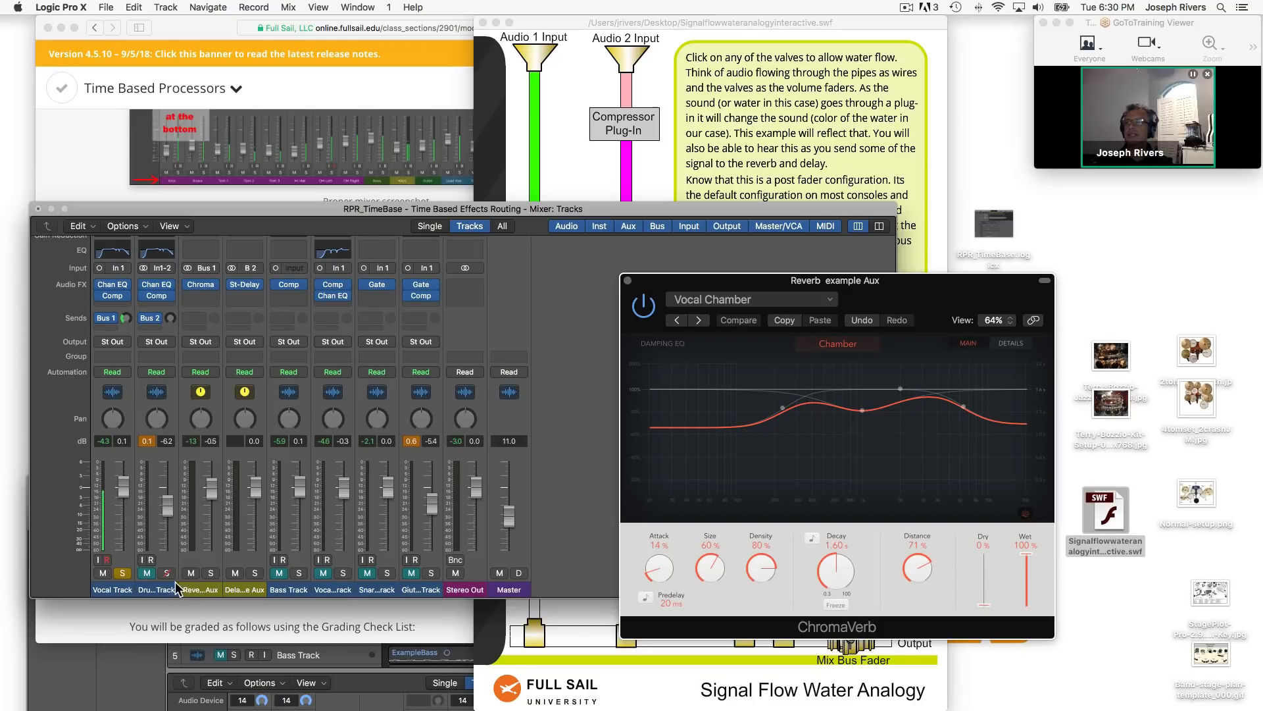
Step: Mute and unmute the Reverb example Aux twice to compare the vocal with and without reverb
click(191, 572)
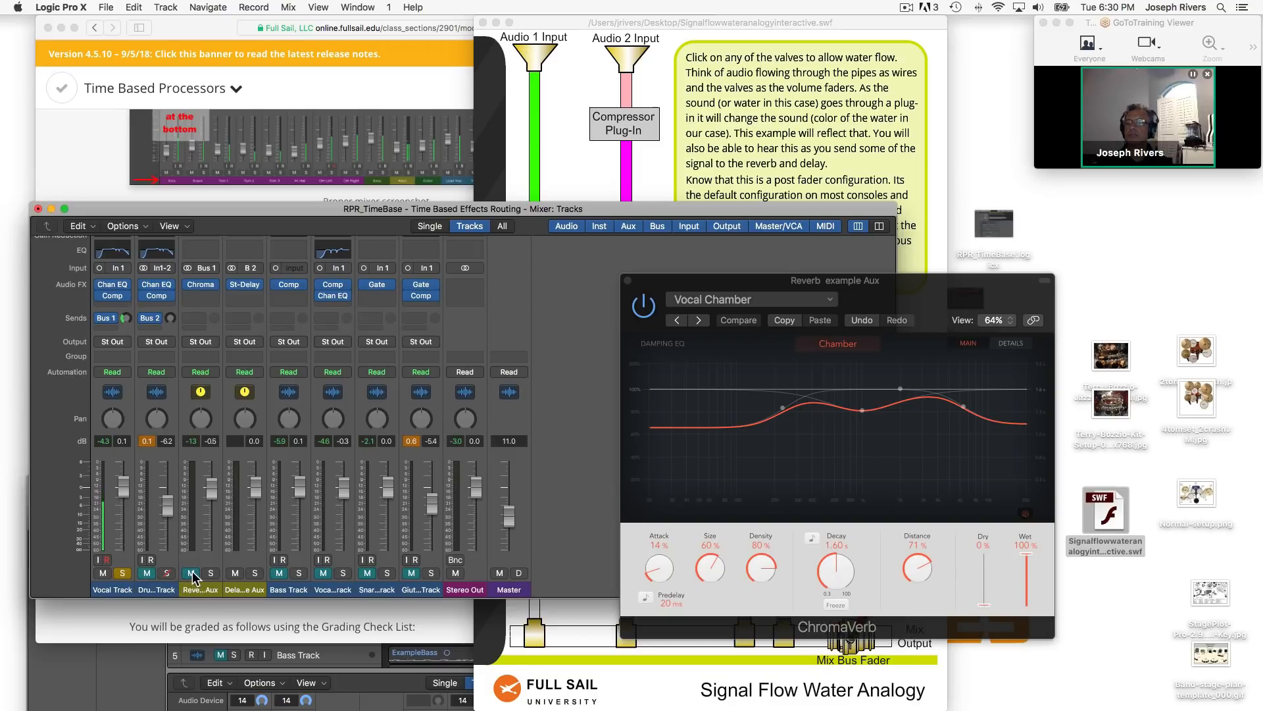
click(192, 573)
click(192, 573)
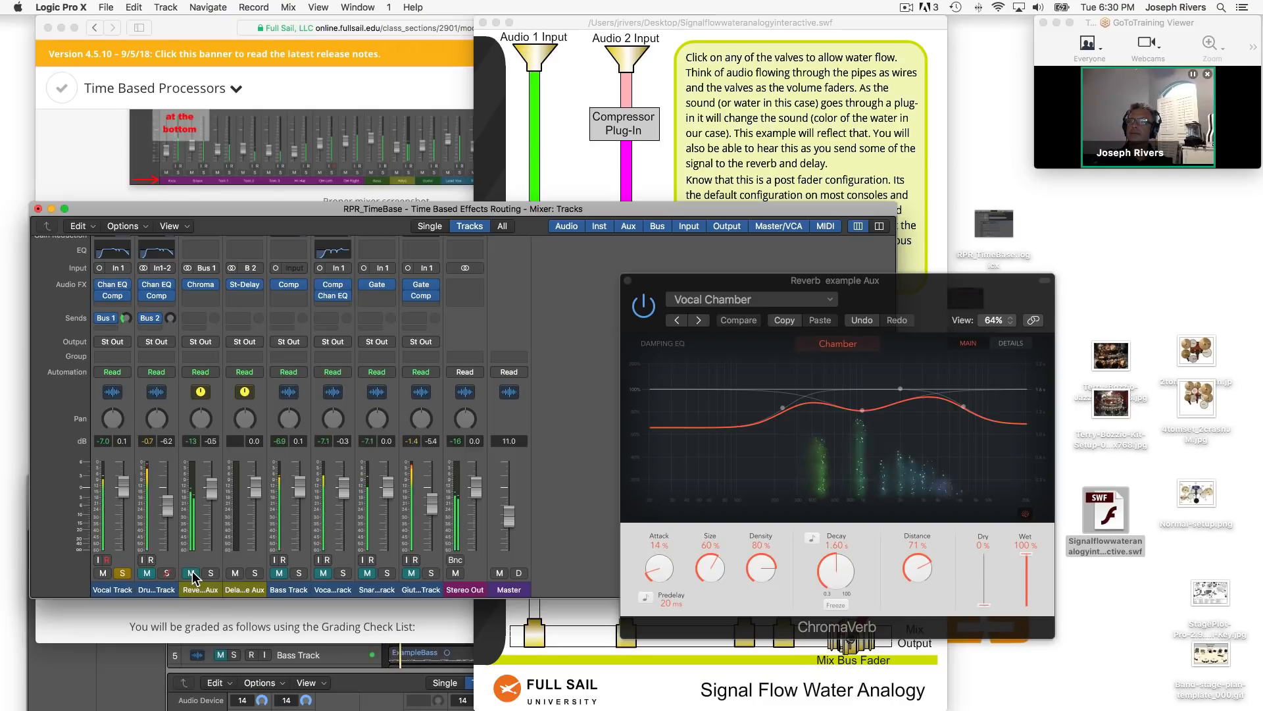
click(192, 573)
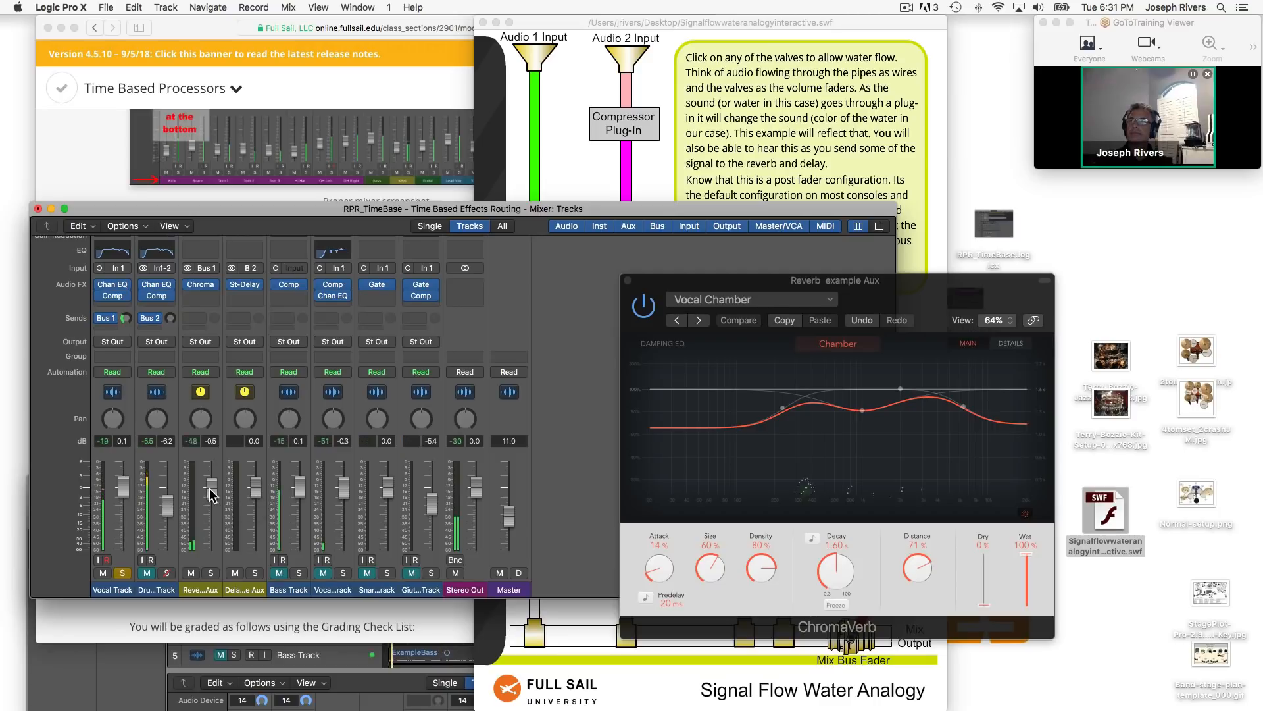
Step: Lower the Reverb example Aux fader to -6.0 dB, raise it to 4.6 dB and bring it back to about -0.1 dB
drag(212, 495, 211, 507)
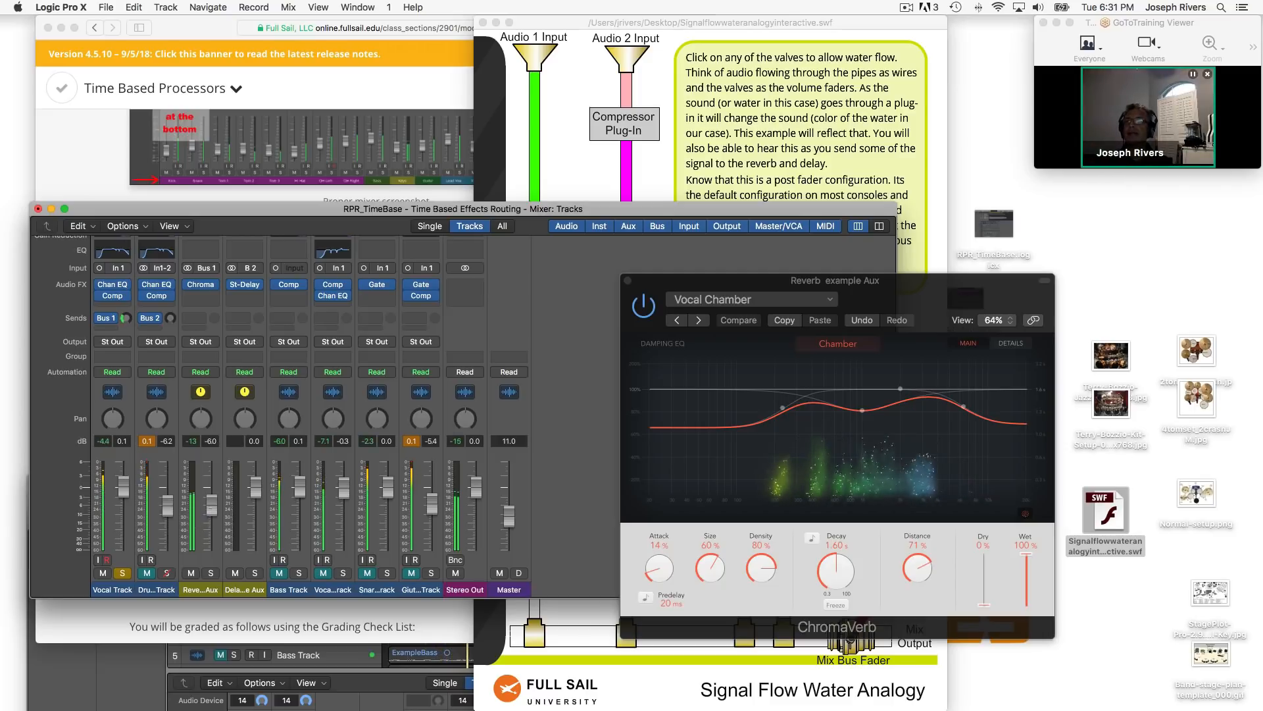
drag(212, 506, 212, 469)
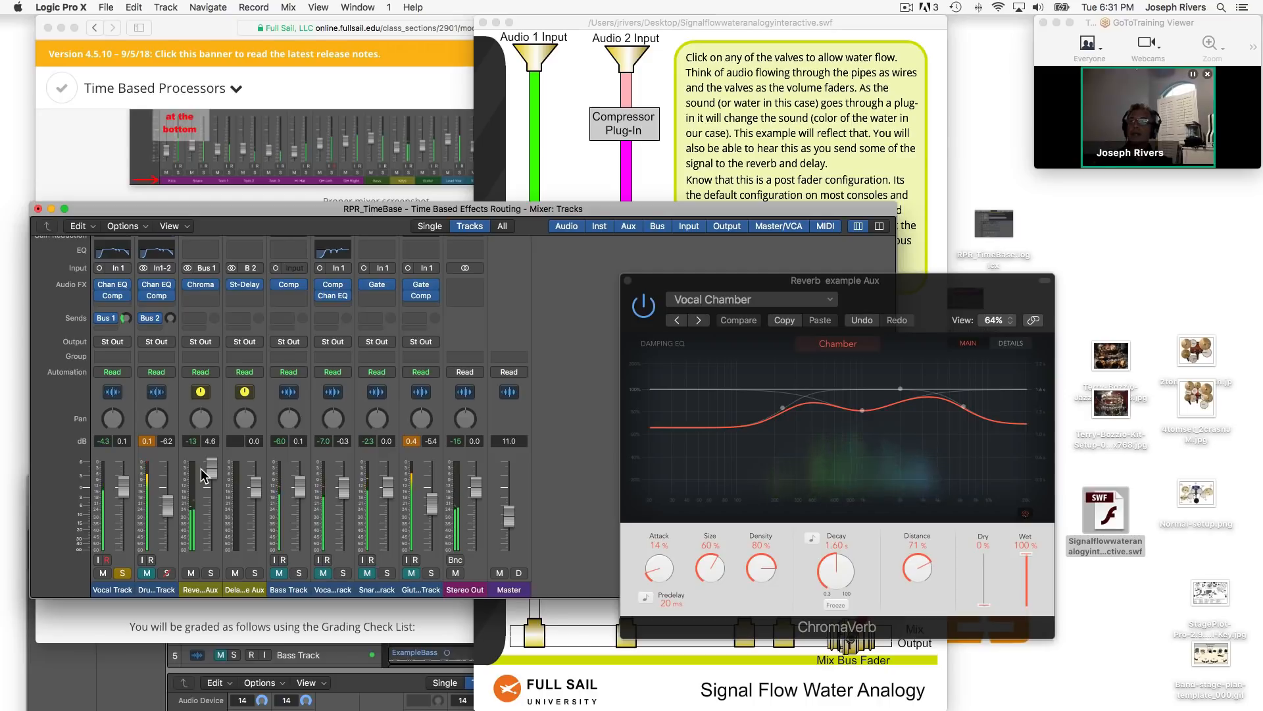
drag(203, 471, 202, 487)
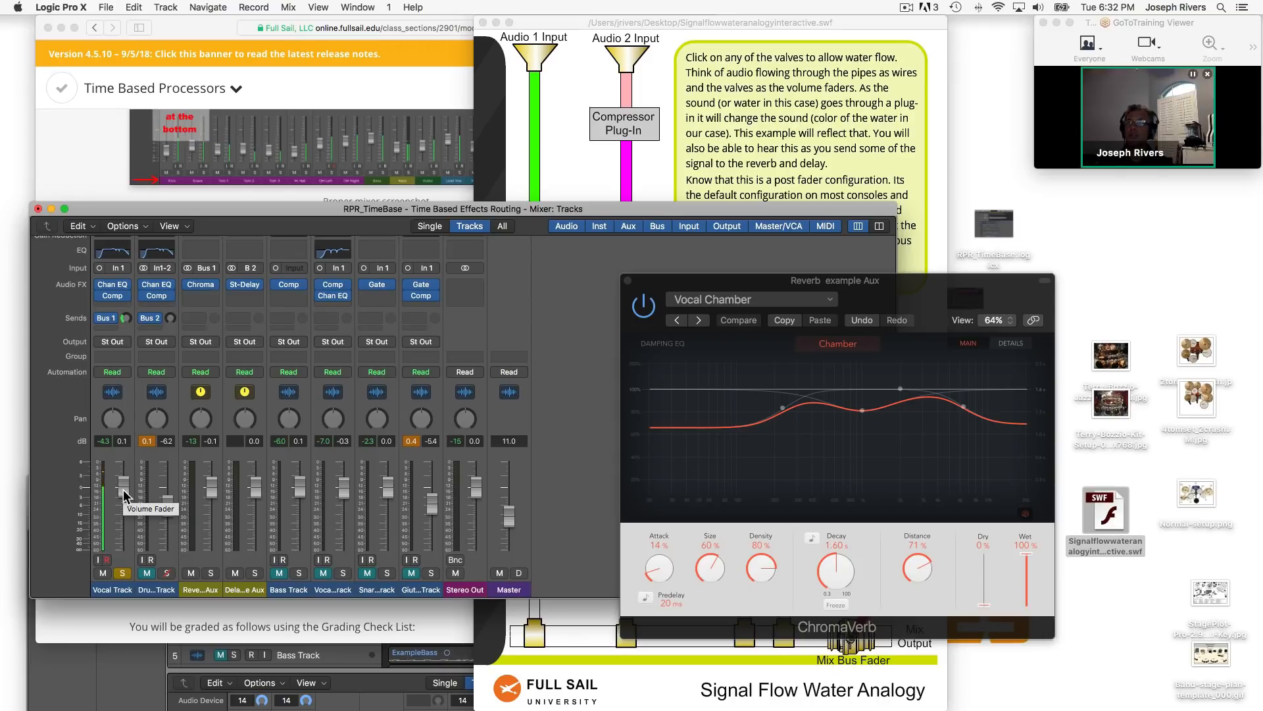
Step: Try a Vocal Track level of 0.5 dB with the reverb aux at -7.6 dB, and -4.0 dB with the reverb aux at -0.6 dB
drag(124, 490, 123, 486)
drag(211, 488, 211, 510)
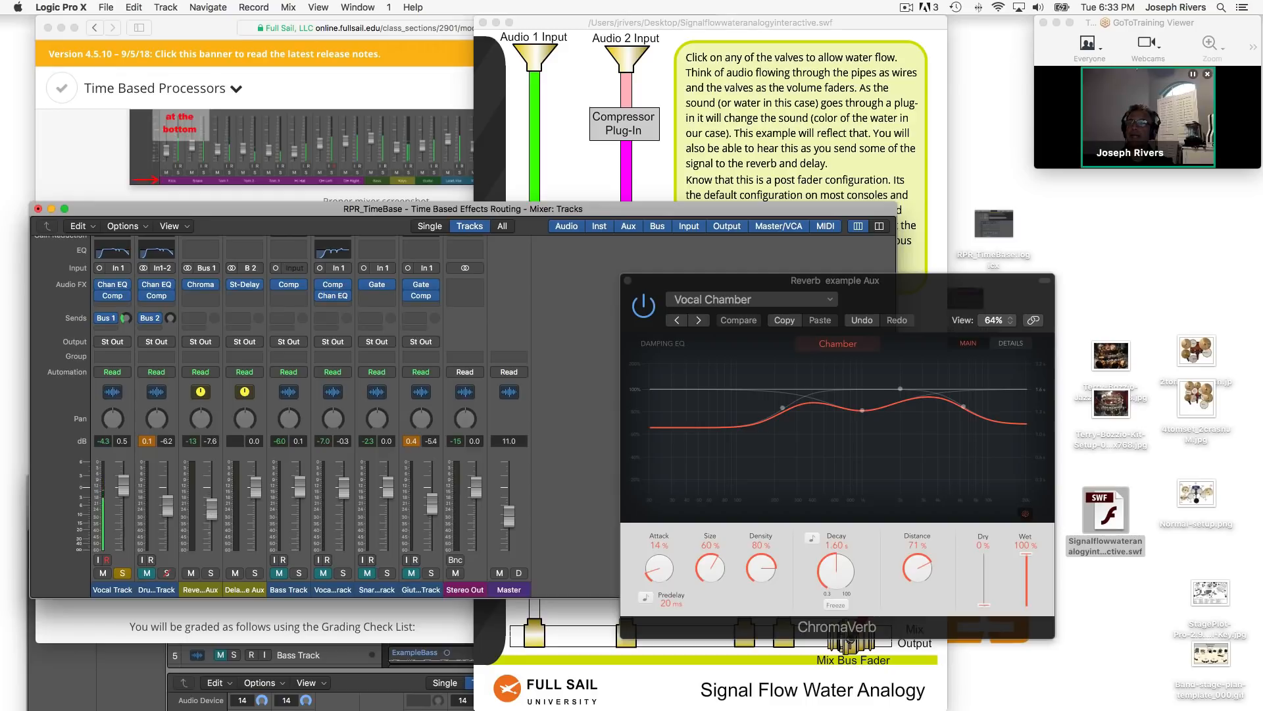
drag(123, 487, 123, 500)
drag(211, 510, 211, 488)
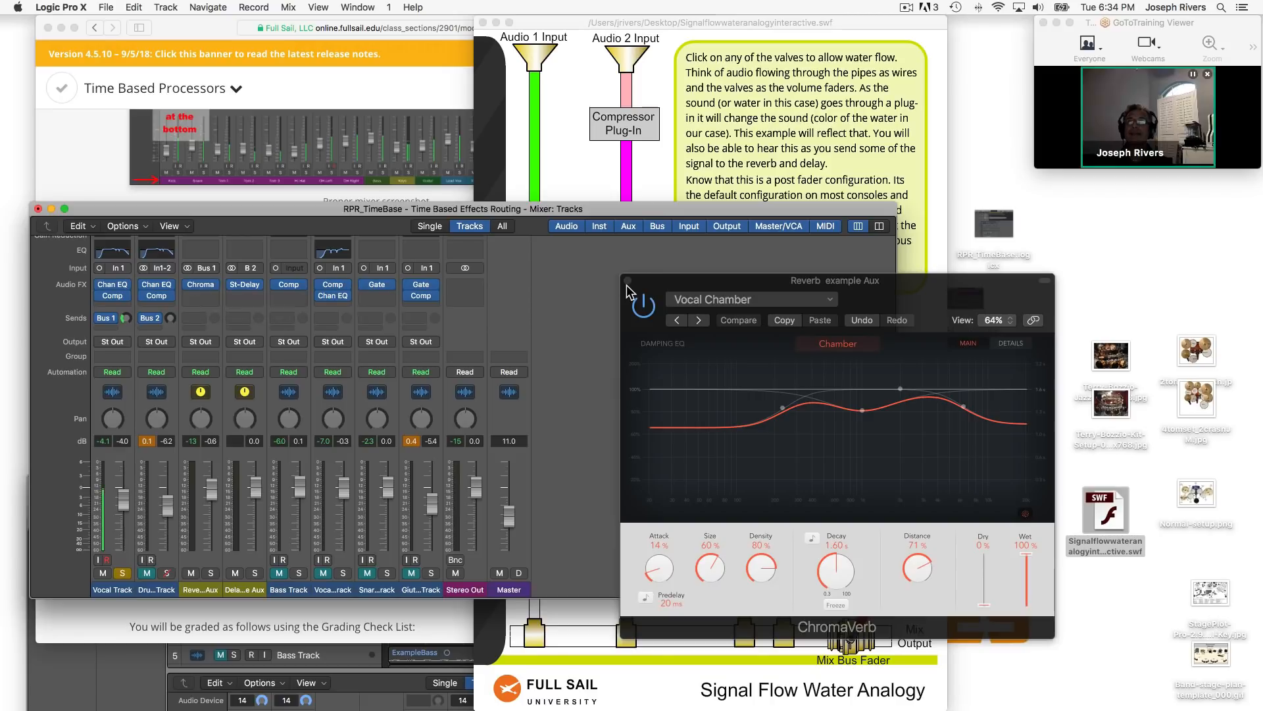
Step: Reposition the ChromaVerb window, play the project, and set the Vocal Track fader to 0.1 dB and the Reverb example Aux fader to 0.2 dB
drag(646, 280, 497, 232)
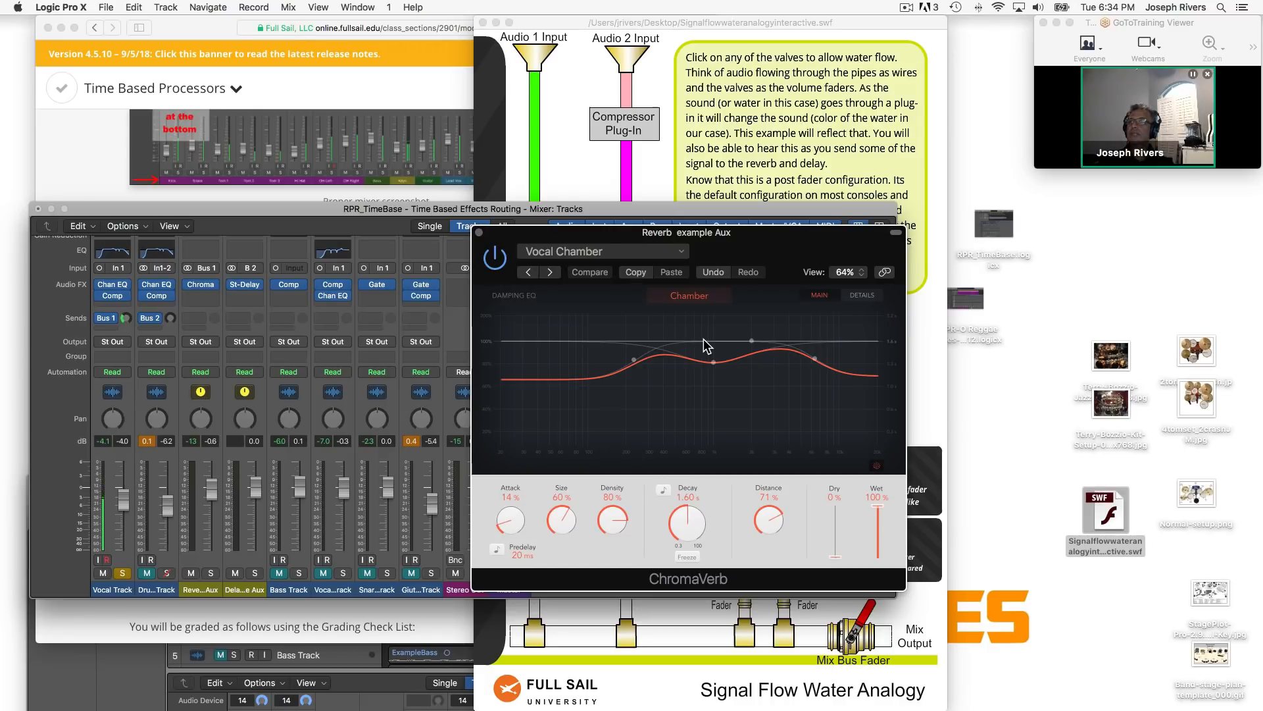
key(space)
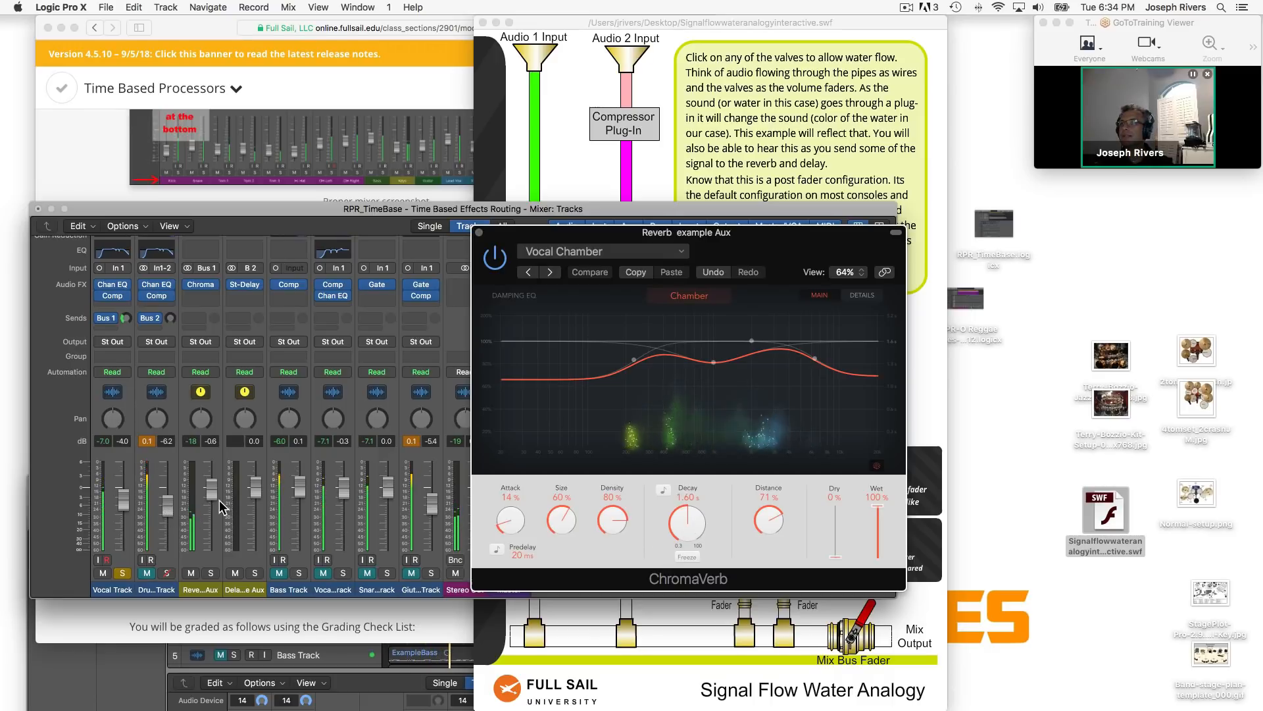
drag(213, 492, 213, 486)
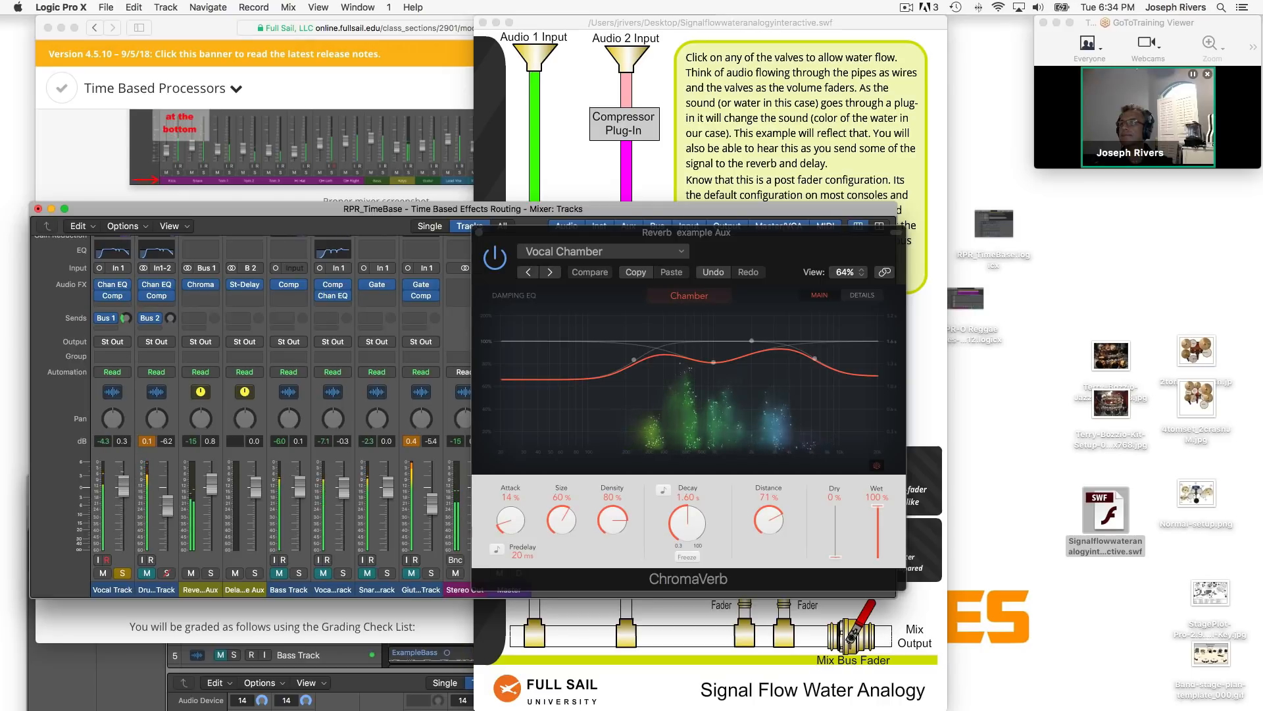
drag(213, 486, 213, 488)
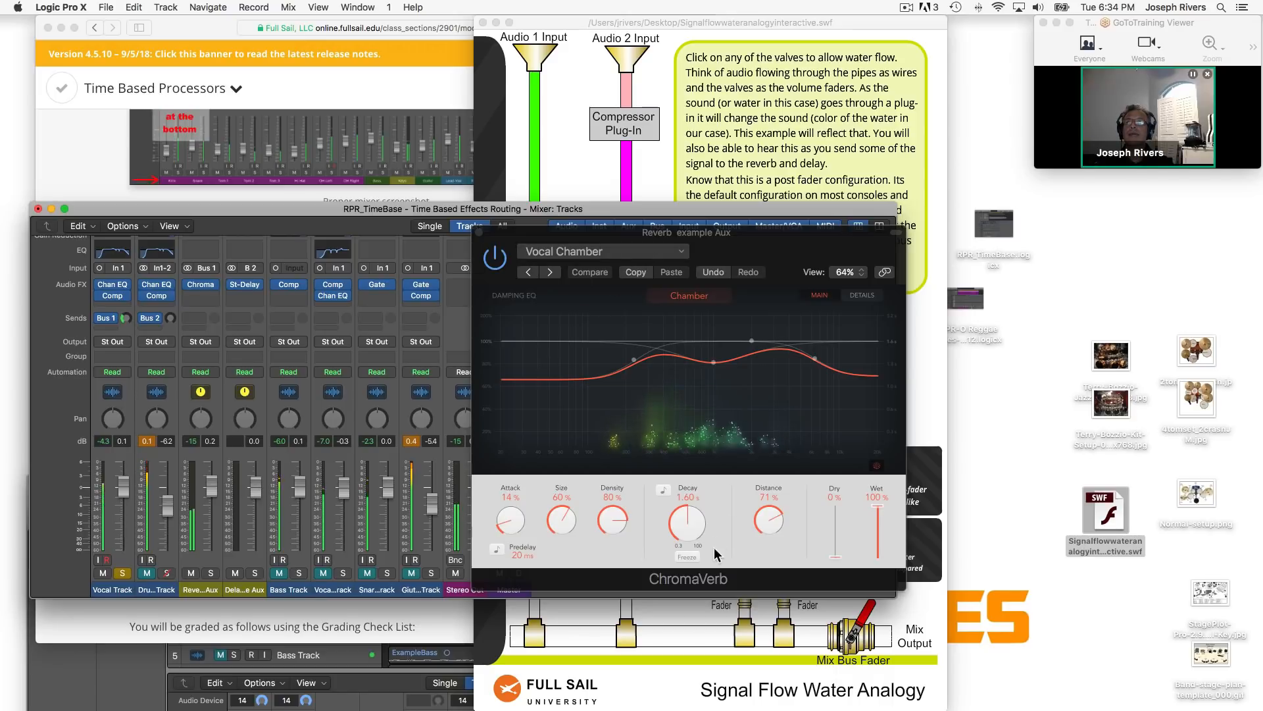
Step: Audition ChromaVerb decay times of 0.67 s, 4.90 s and 3.90 s, and settle on 1.20 s
click(681, 518)
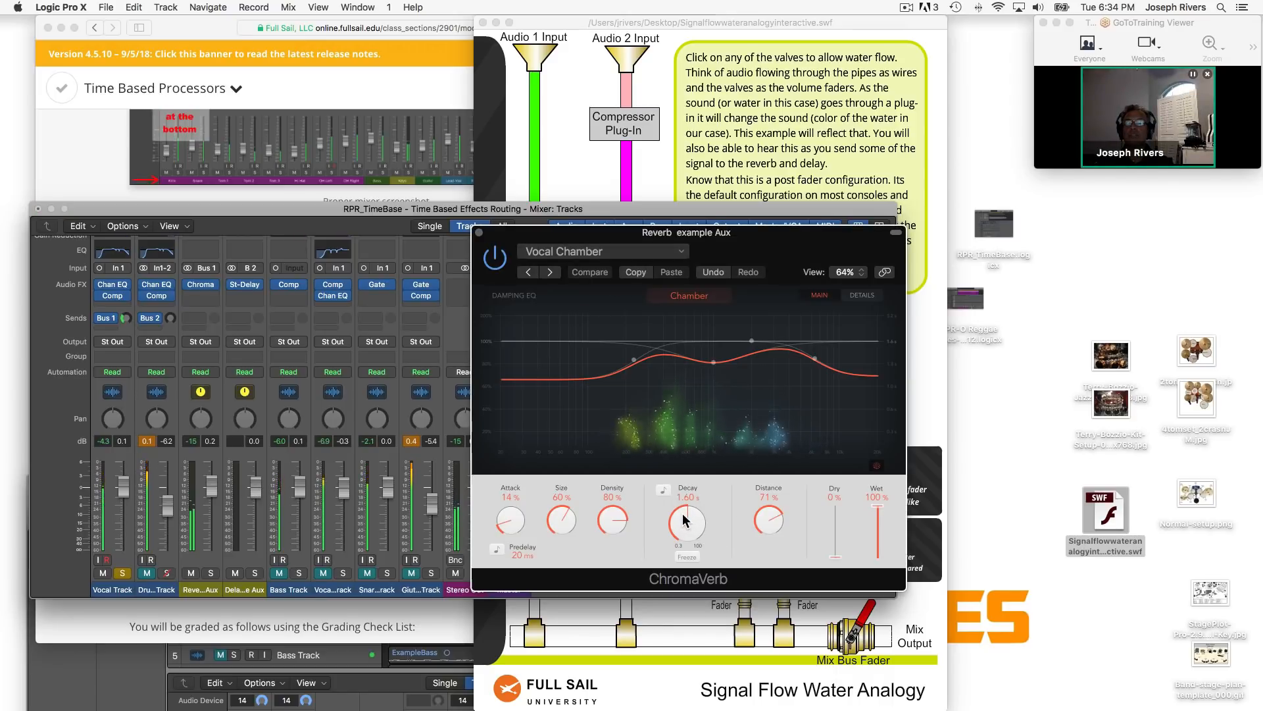
drag(682, 517, 683, 547)
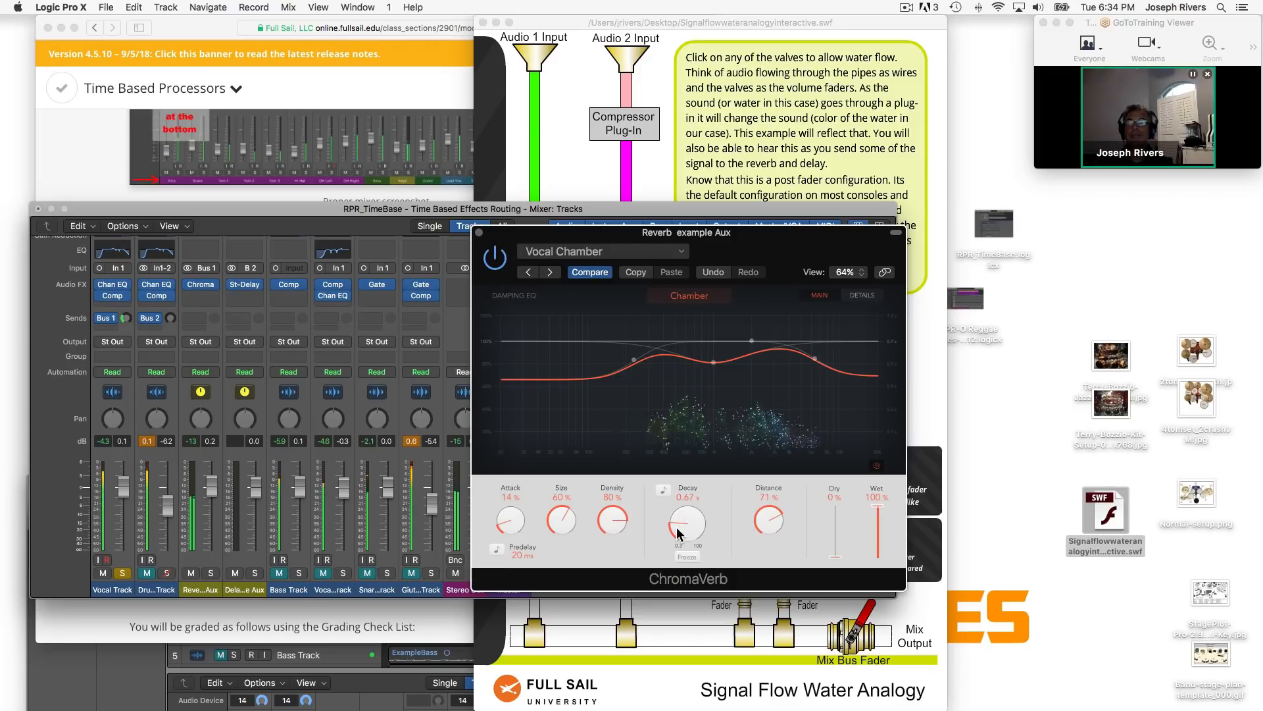
drag(678, 533, 671, 484)
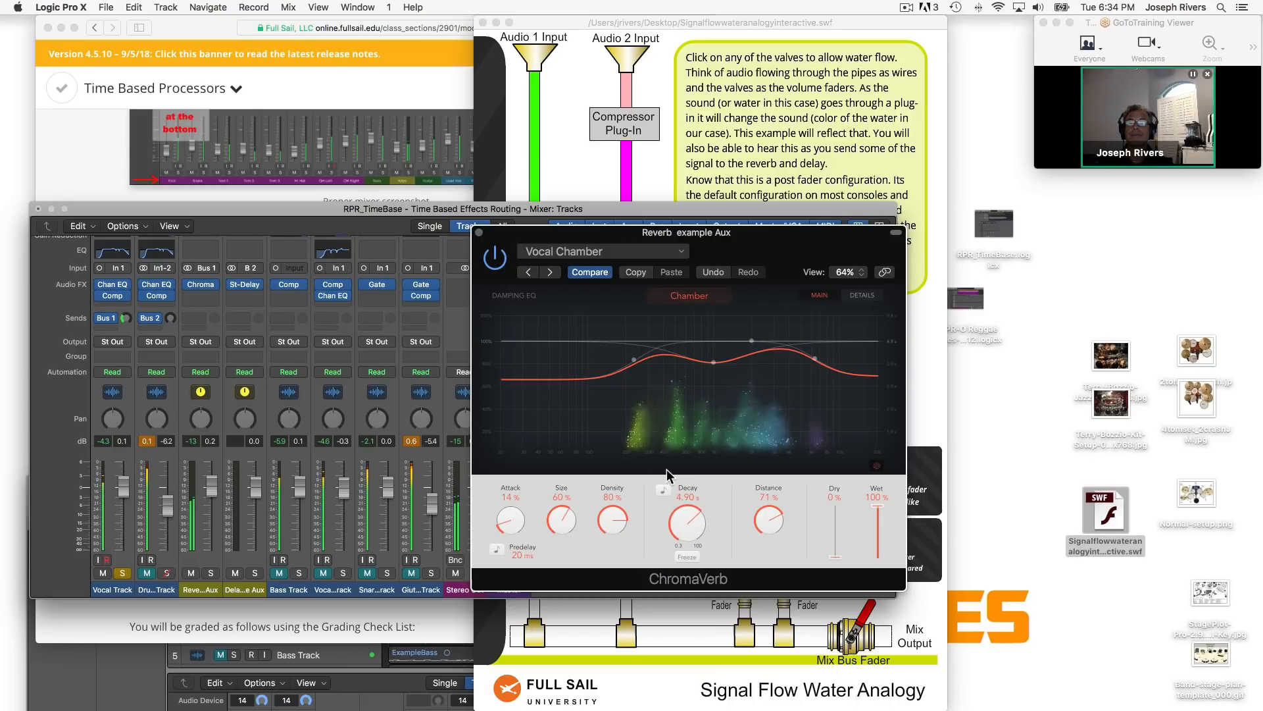
drag(680, 539, 682, 526)
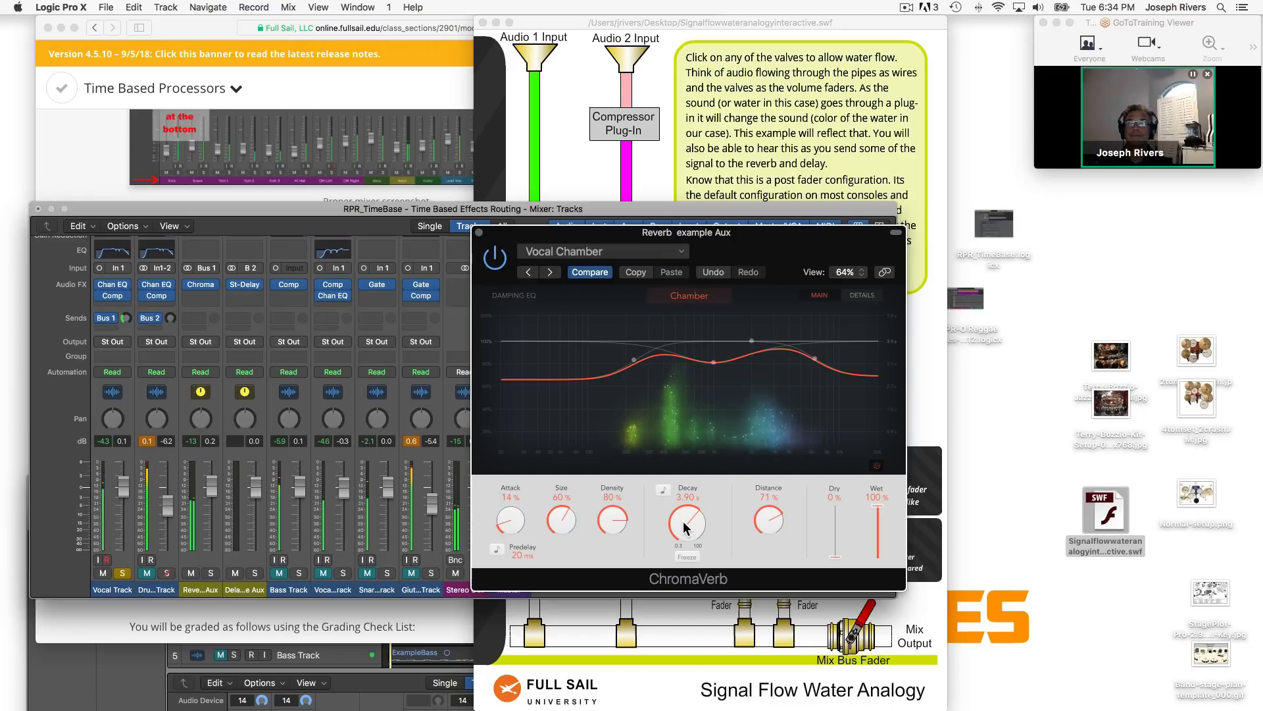
drag(683, 521, 689, 566)
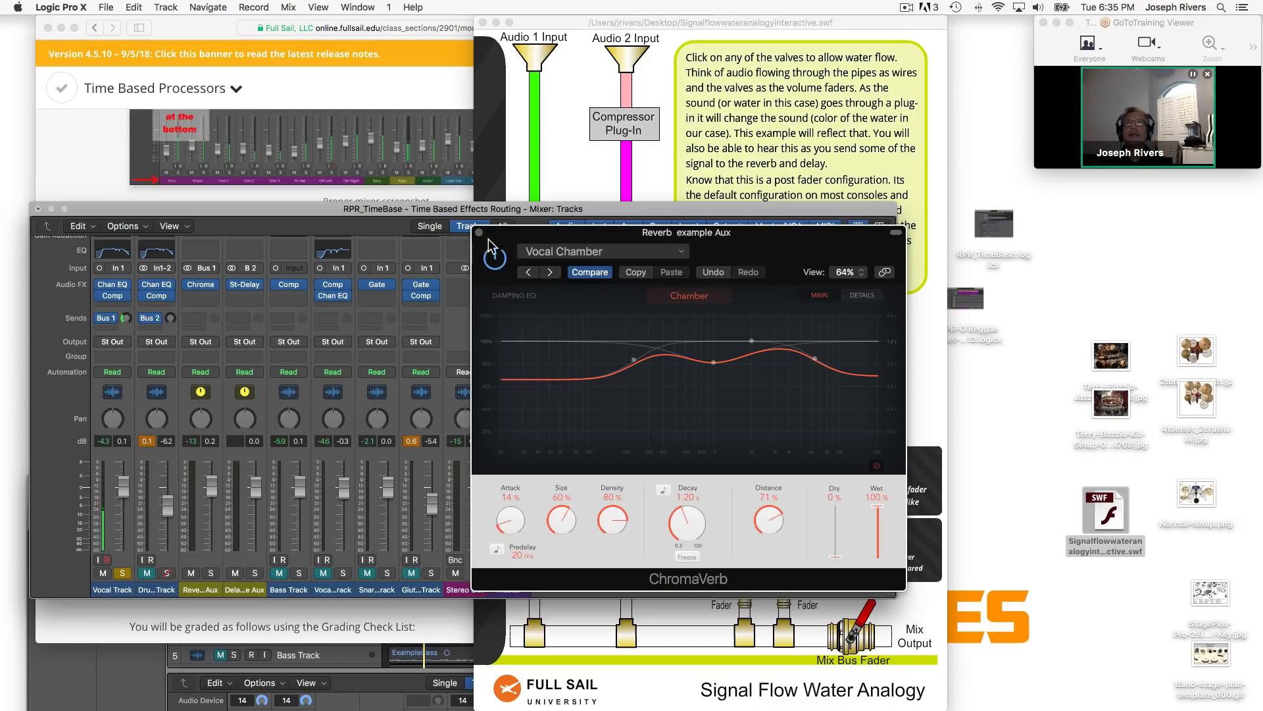
Step: Browse ChromaVerb's room types while keeping Chamber, and close the plug-in window
click(702, 296)
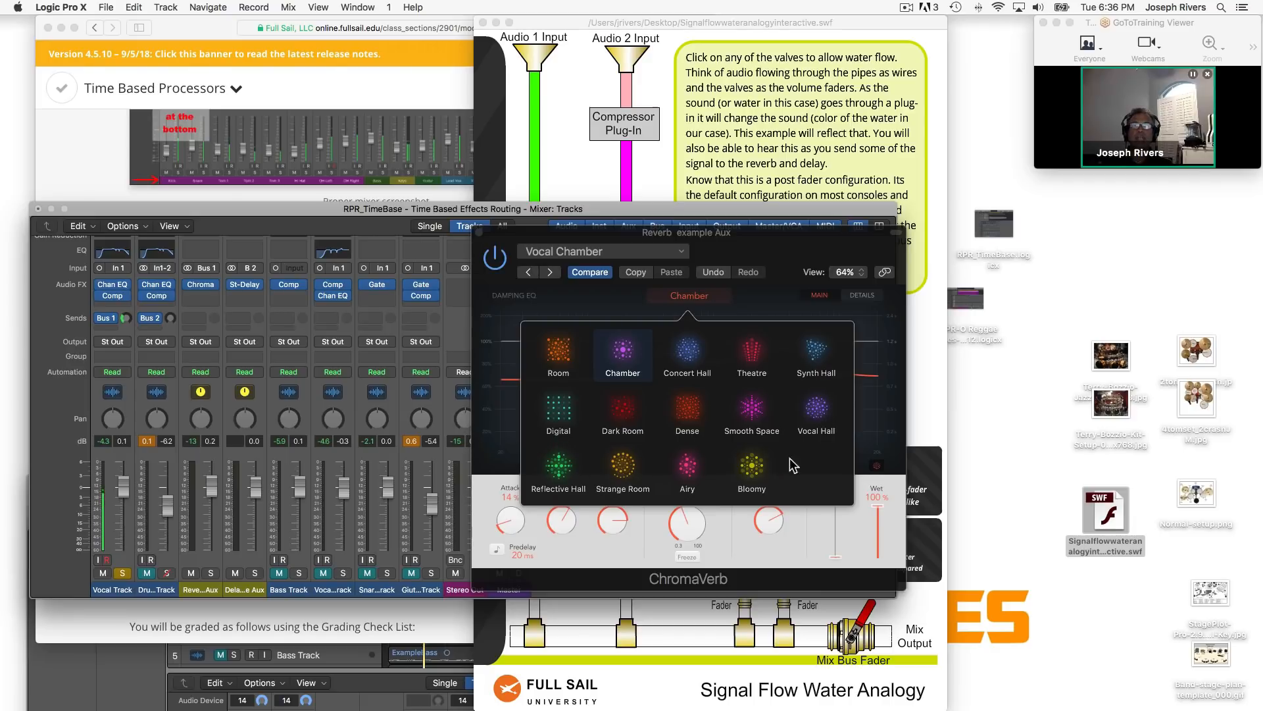
click(768, 292)
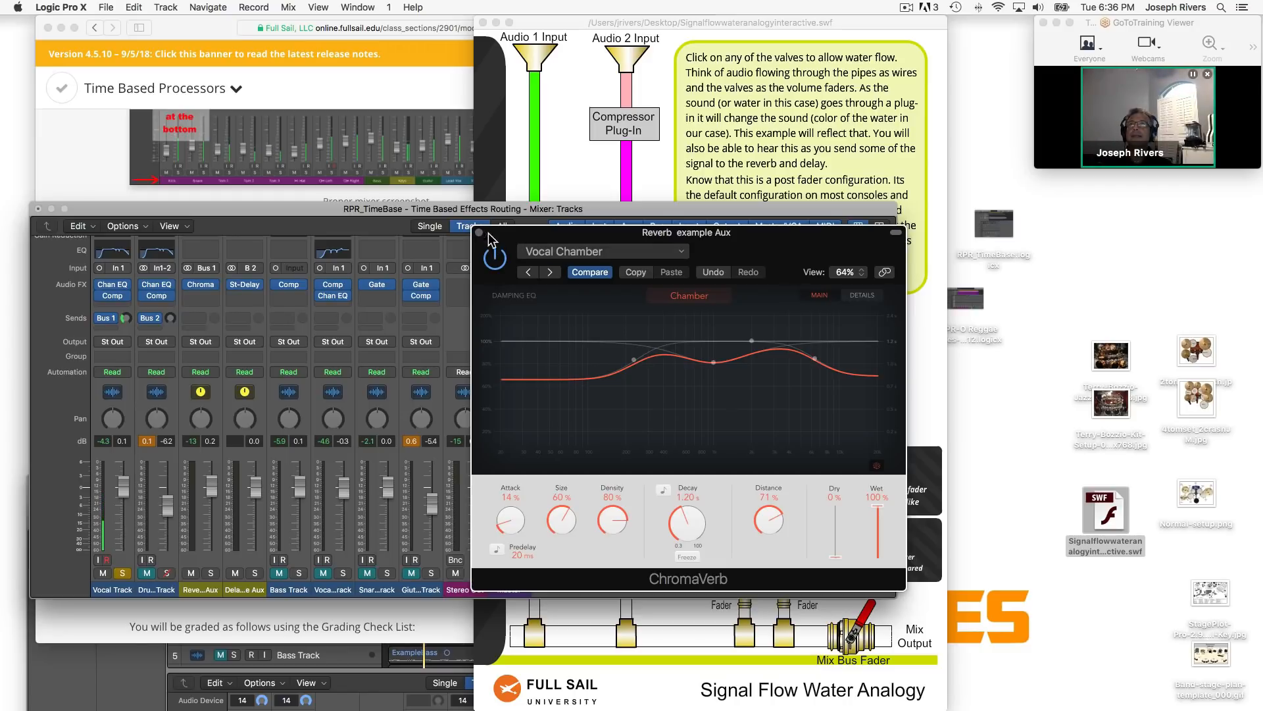
drag(518, 231, 592, 158)
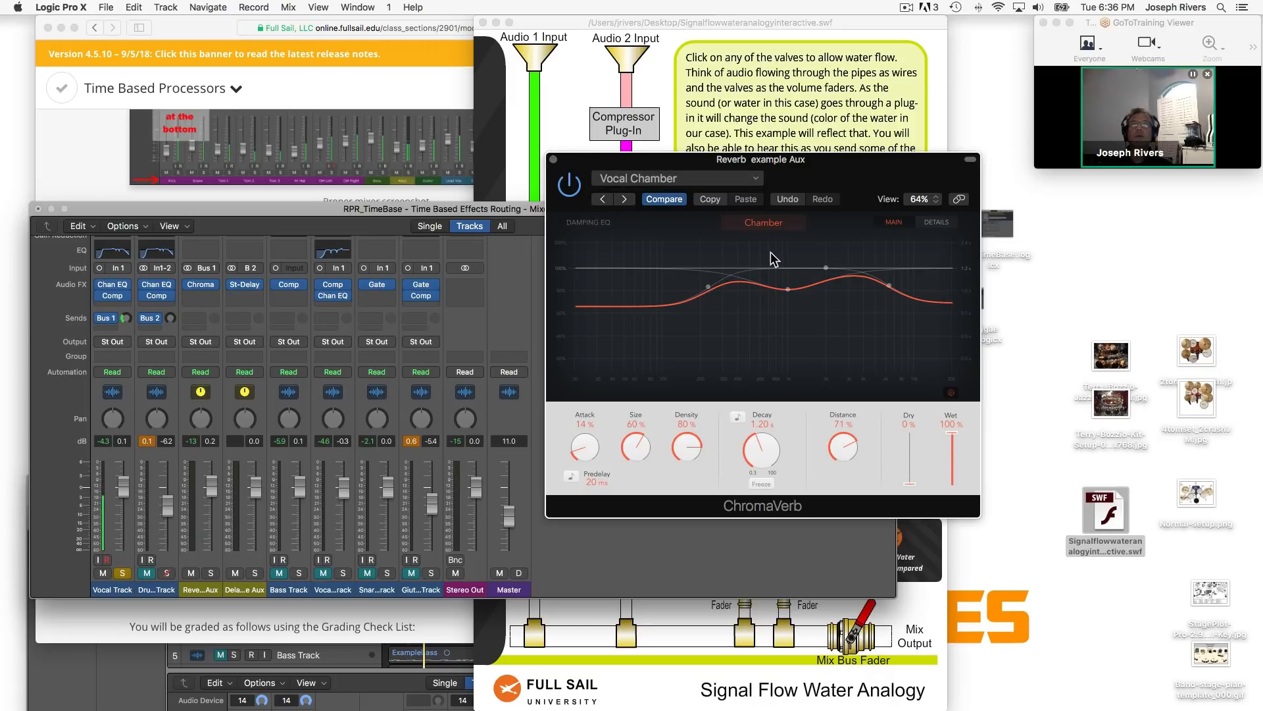
click(554, 159)
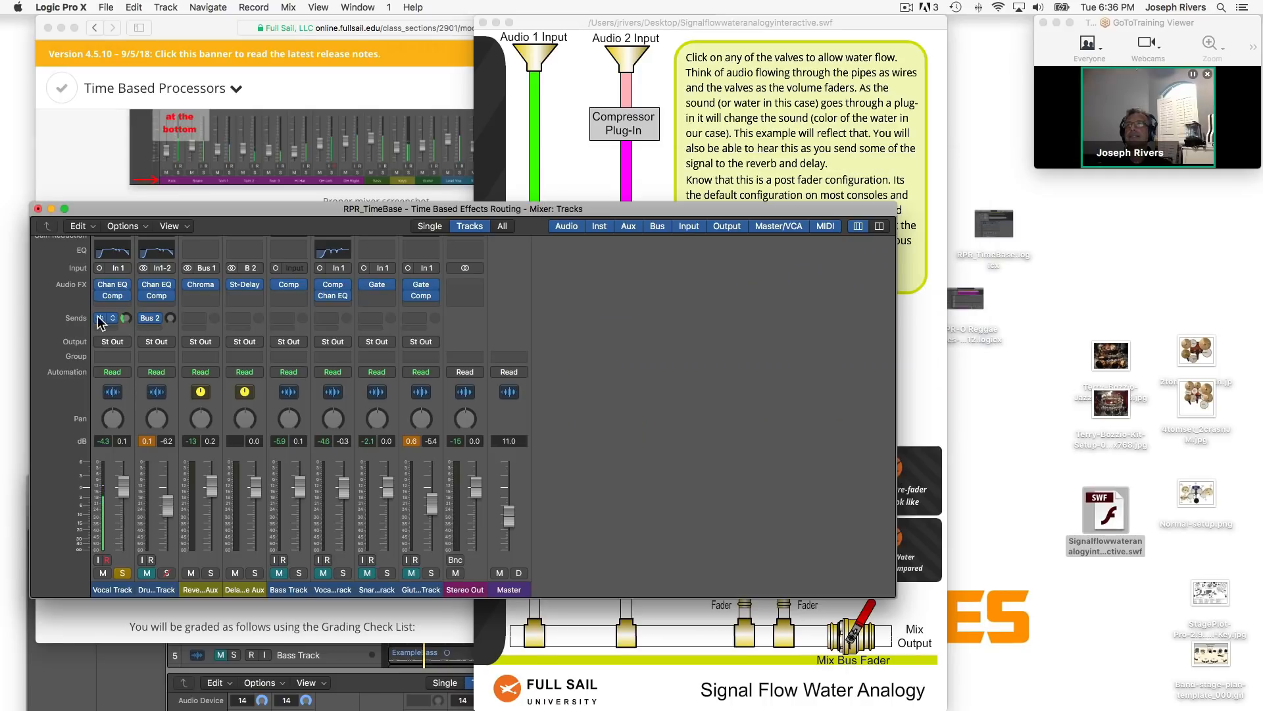
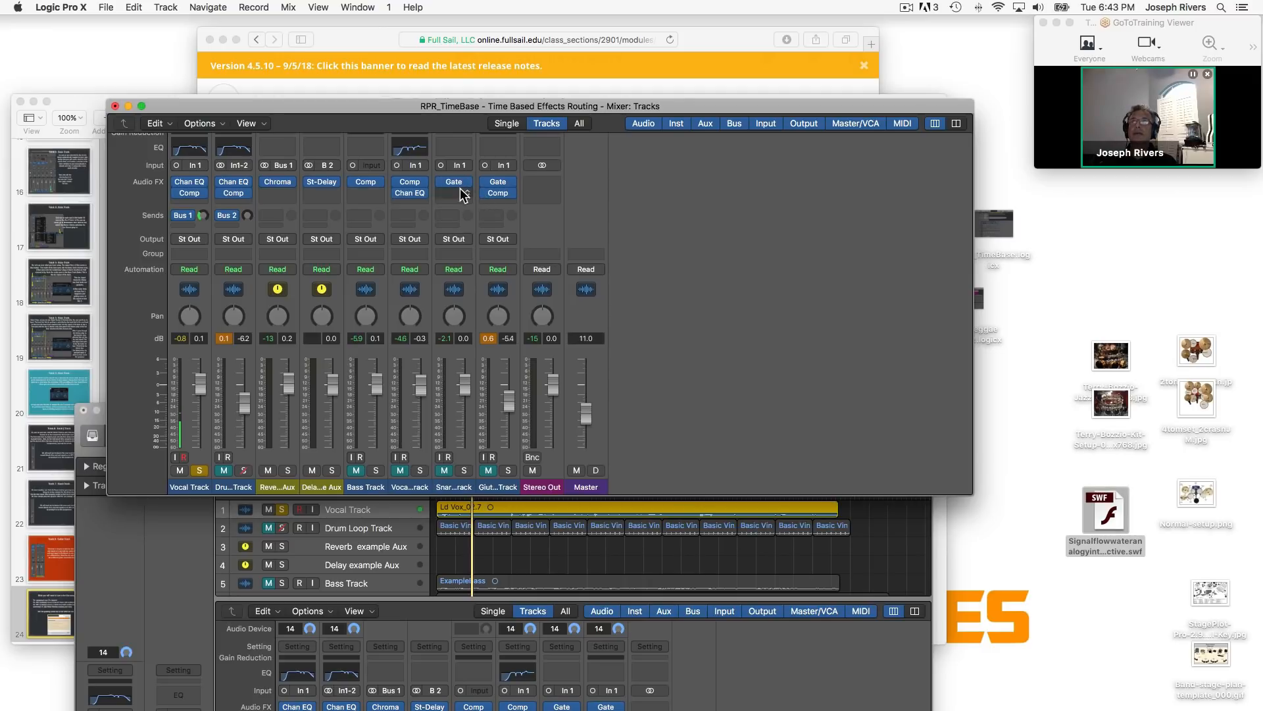
Step: Review the Keynote instruction slides from Track 5: Bass Track to Track 7: Snare Track, and return to the Logic mixer
mouse_move(454, 187)
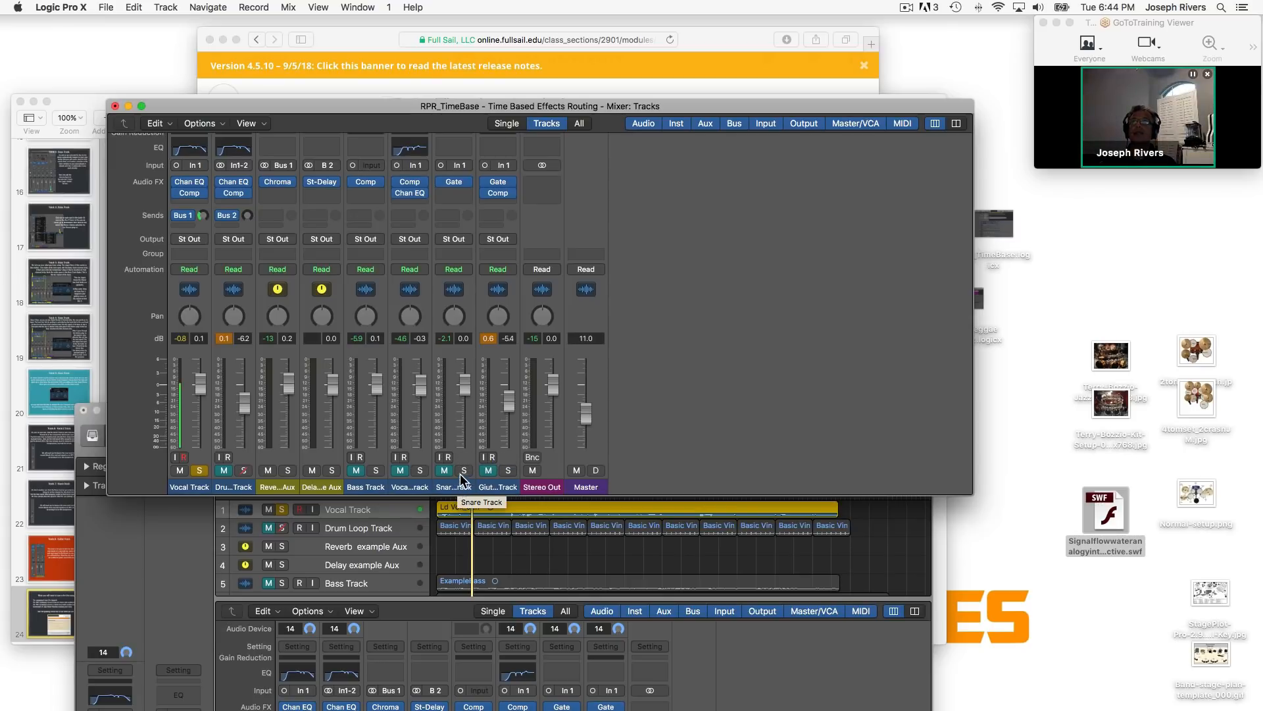
click(88, 97)
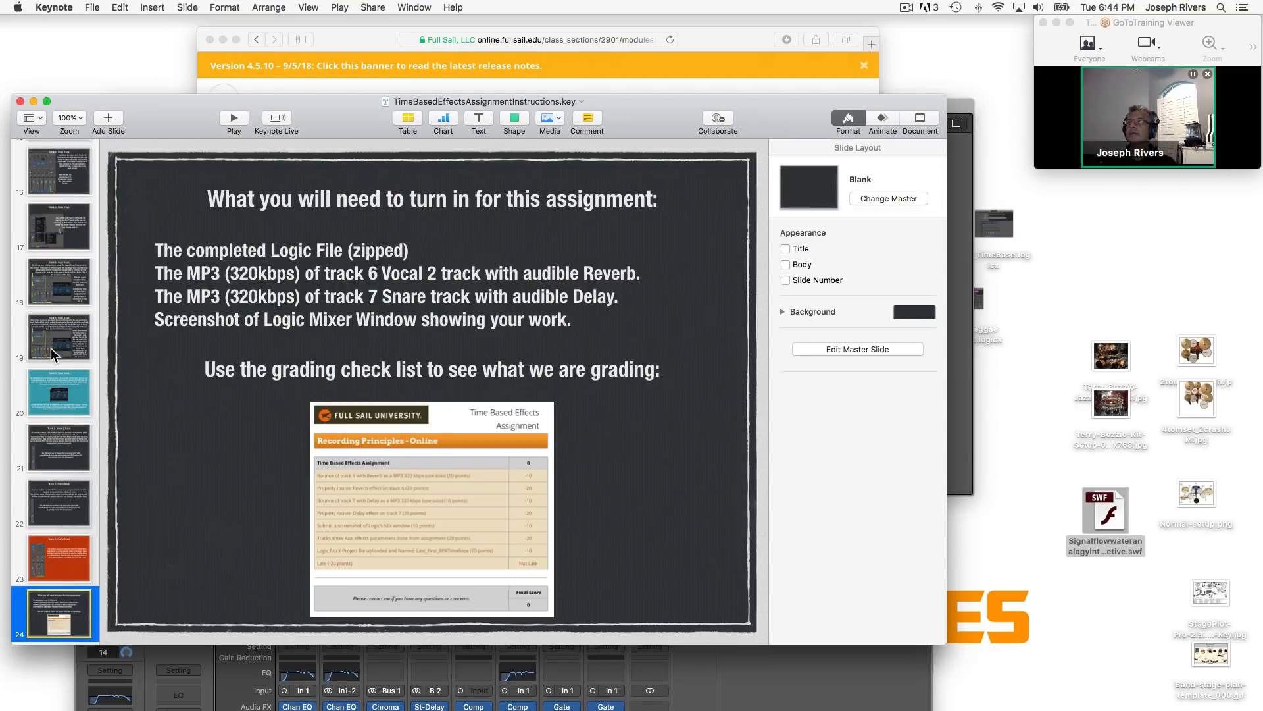
click(61, 388)
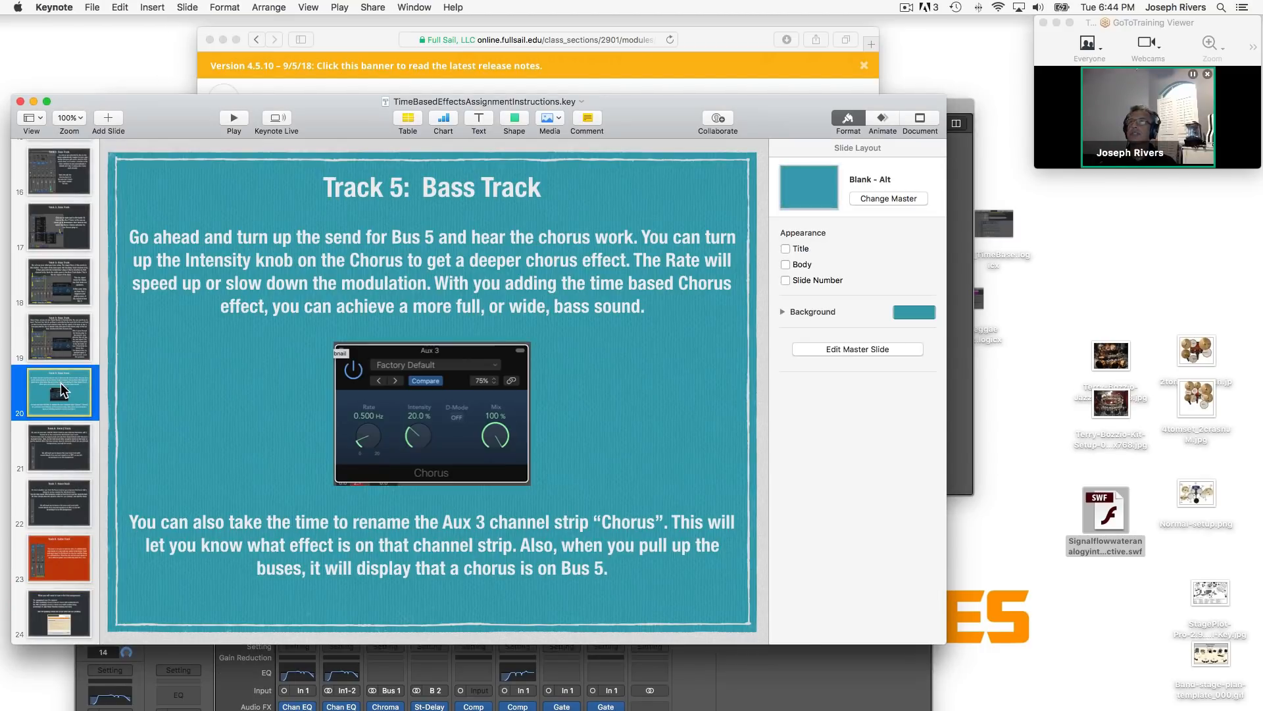
click(75, 447)
click(65, 513)
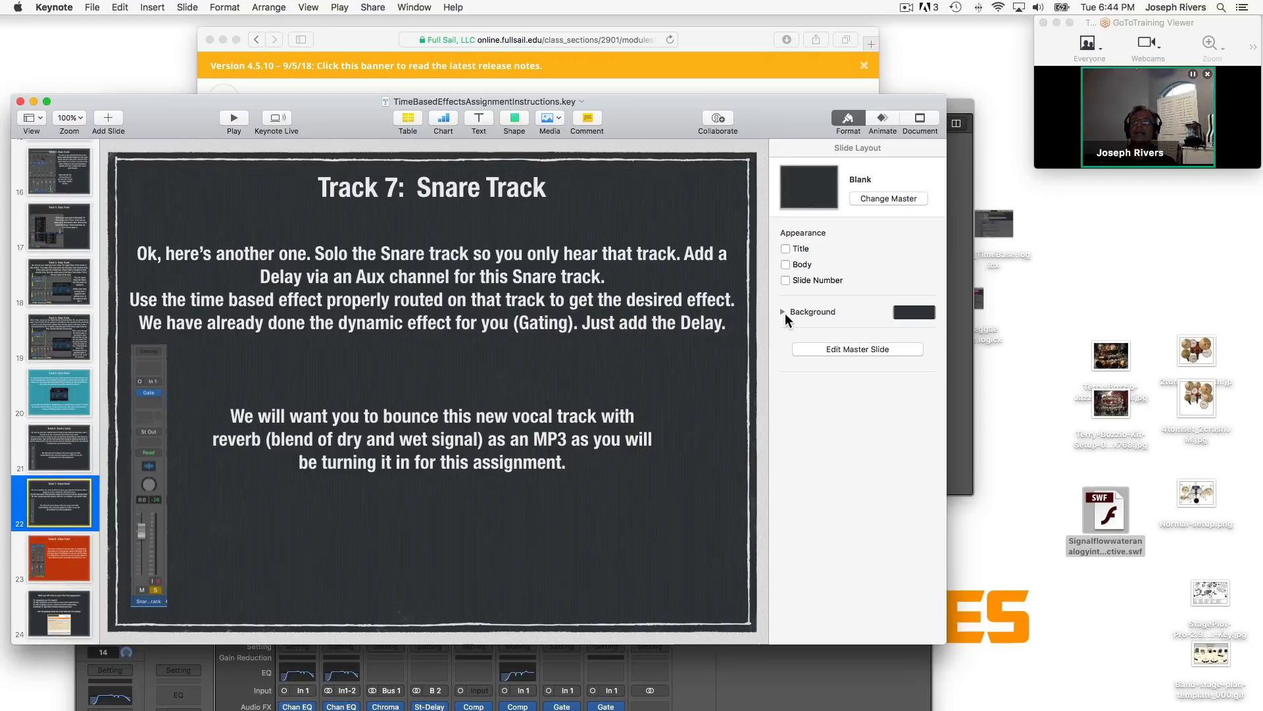
click(958, 334)
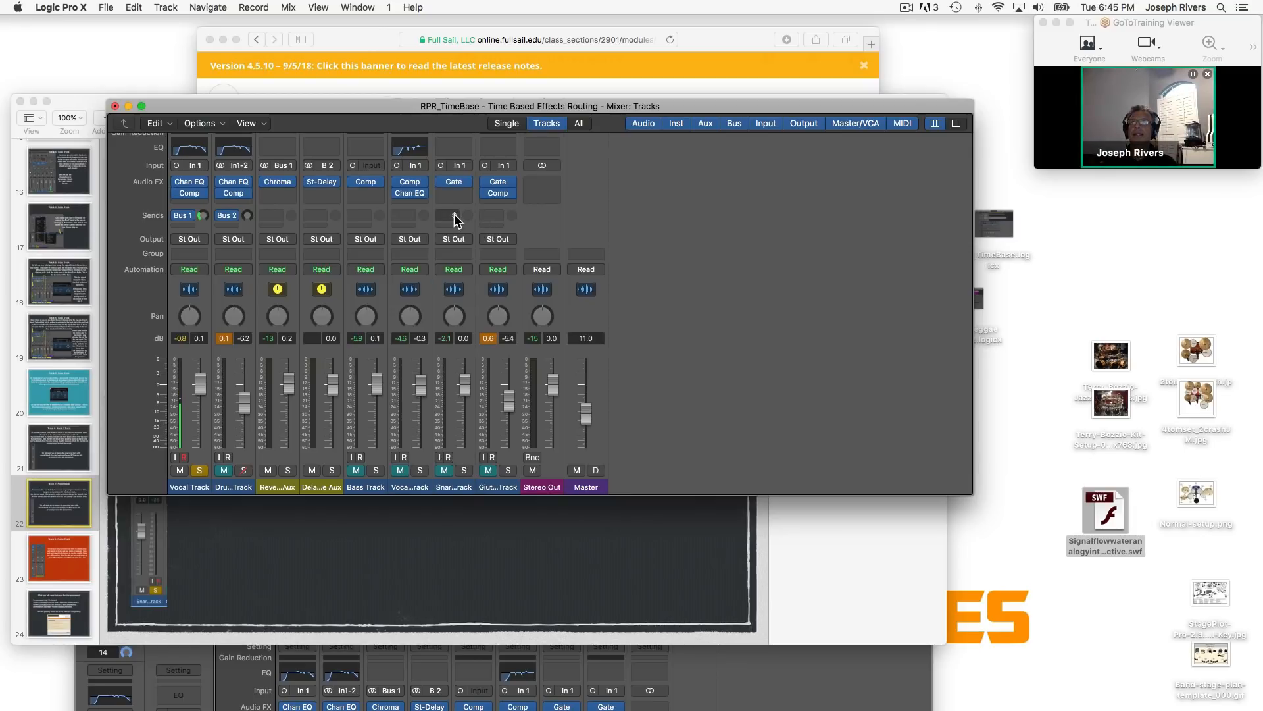
Step: Solo only the Snare Track and route its first send to Bus 10
click(464, 470)
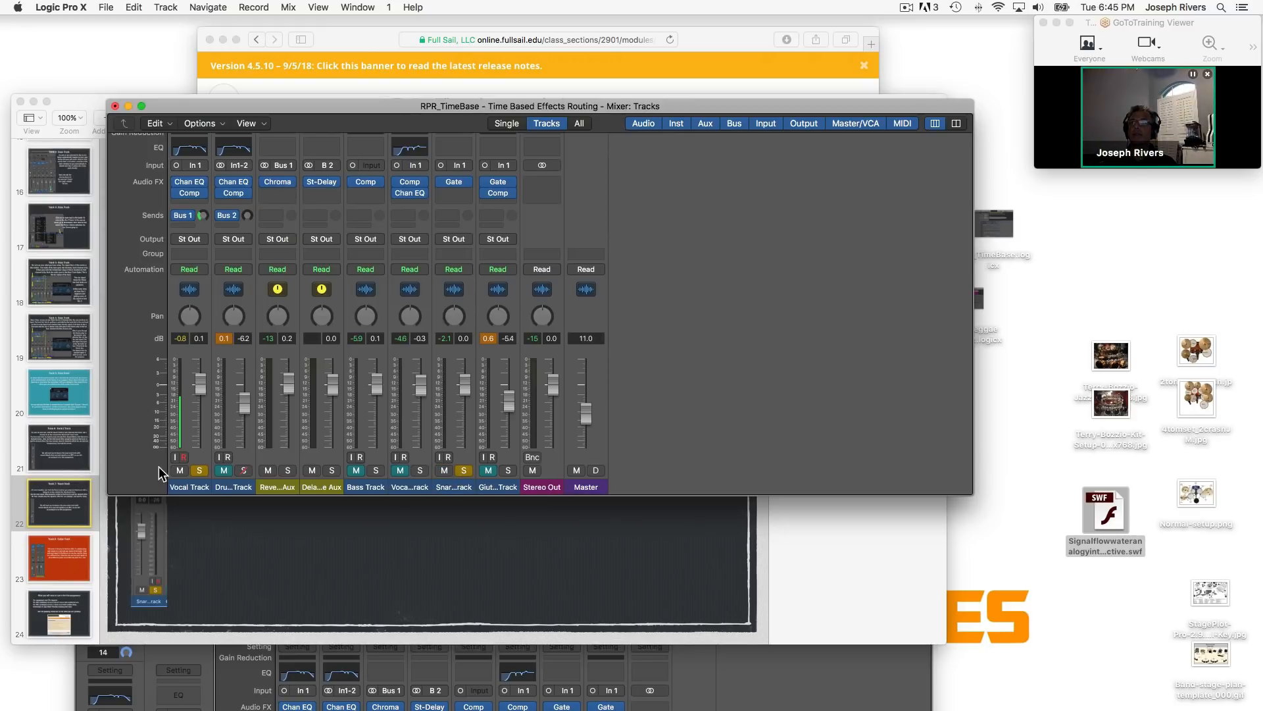
click(456, 214)
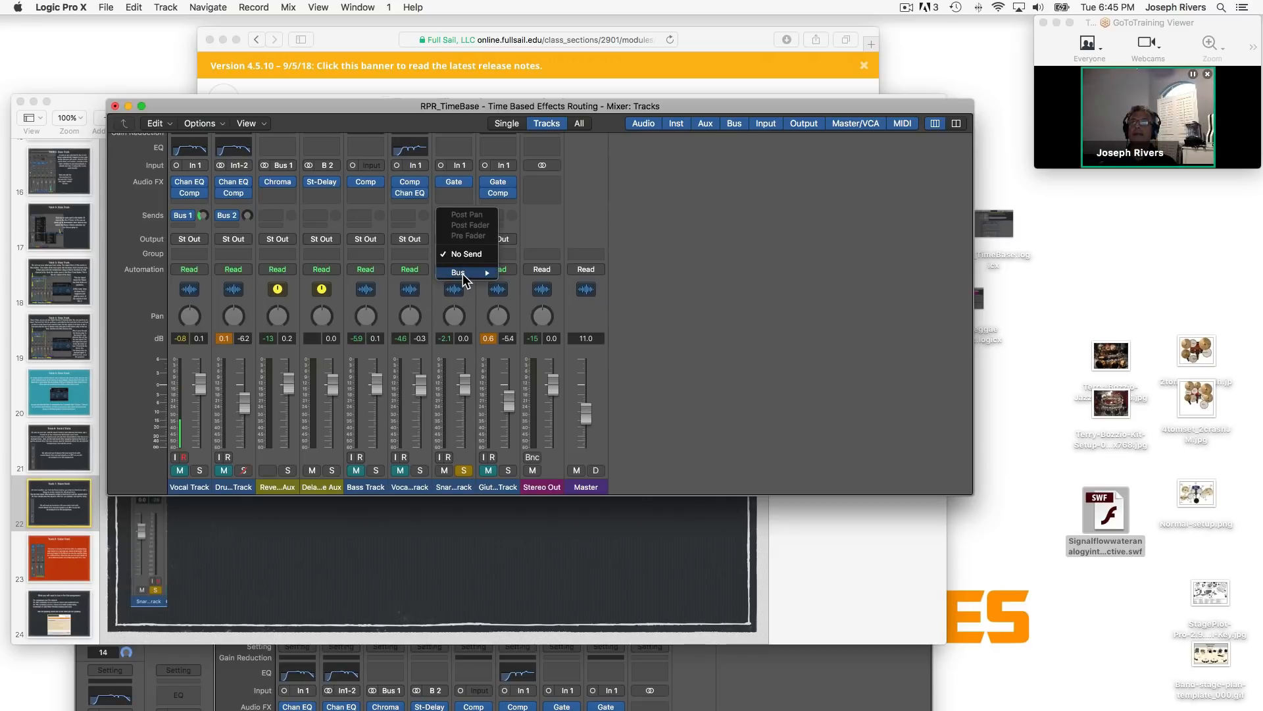
mouse_move(463, 274)
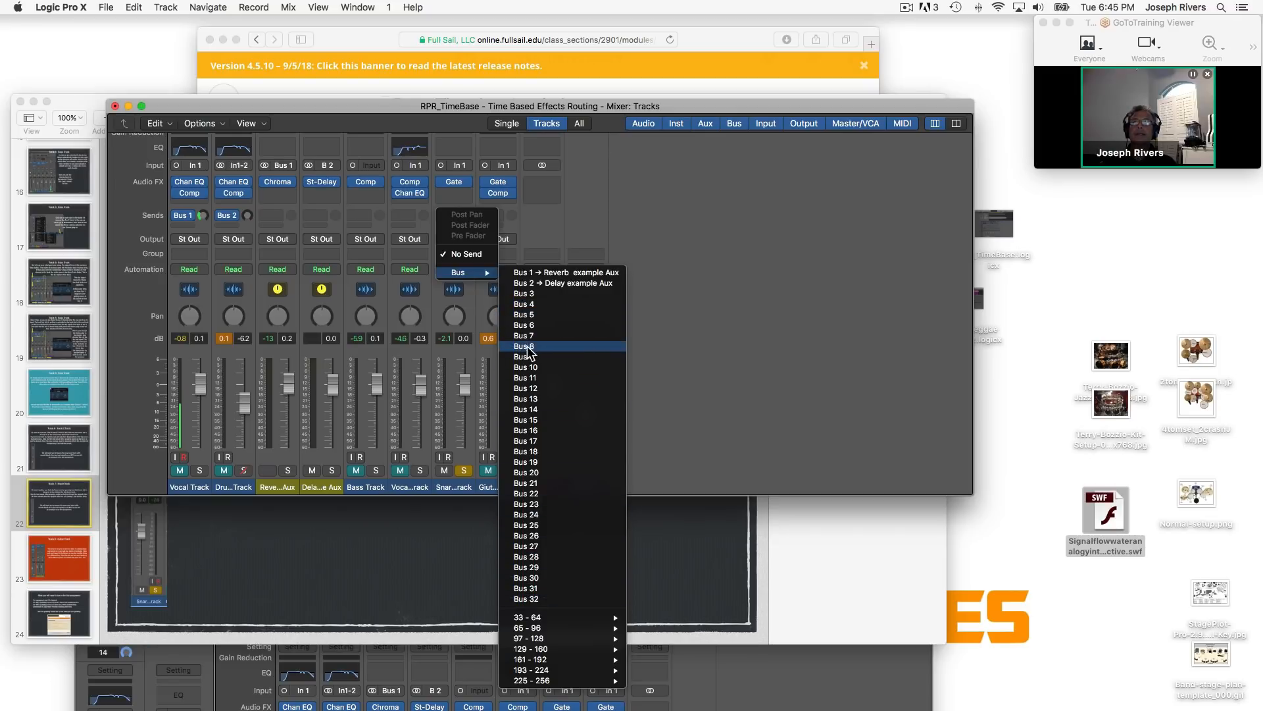
click(532, 369)
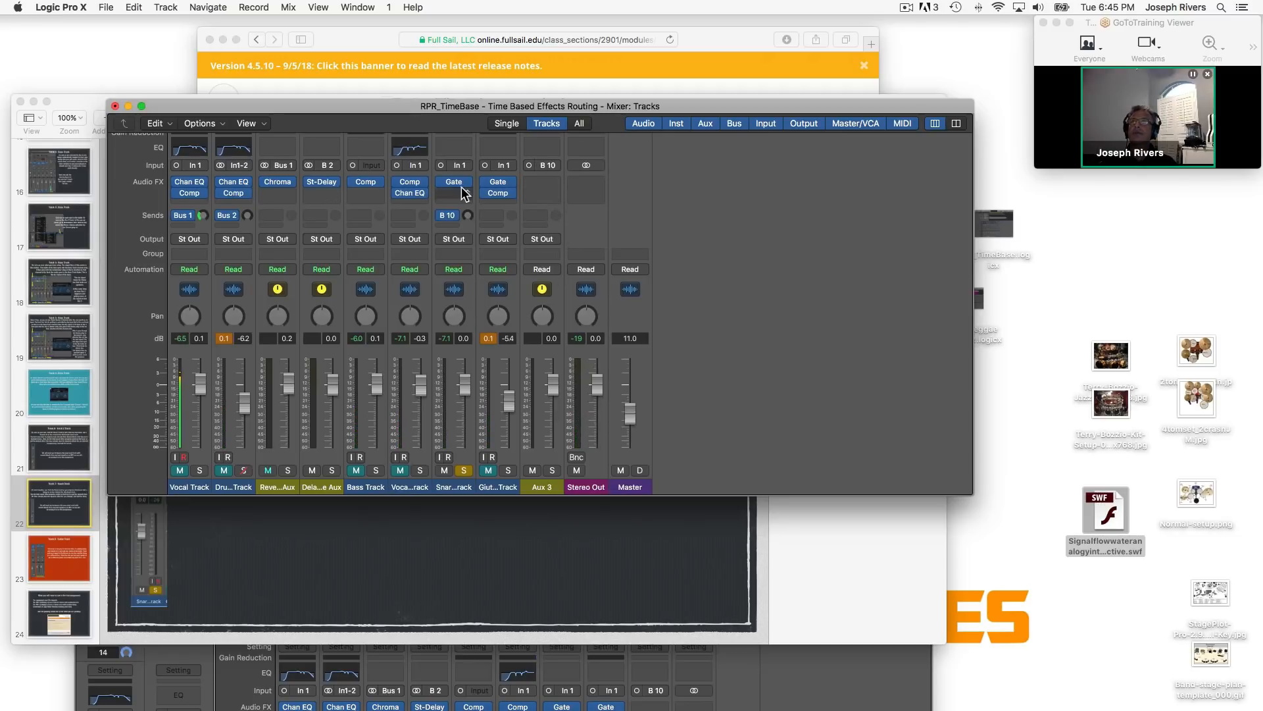
Step: Insert a mono Tape Delay on the new Bus 10 aux channel, and move its window clear of the channel strips
click(557, 187)
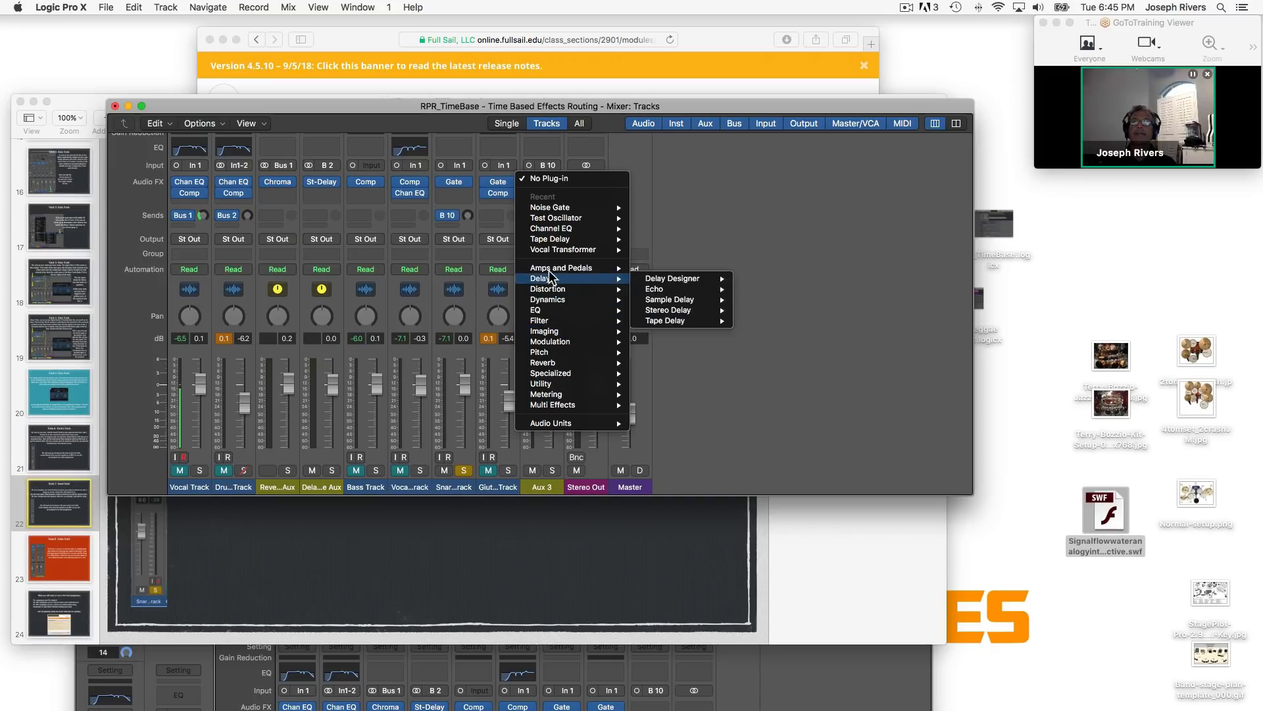
mouse_move(551, 279)
mouse_move(662, 275)
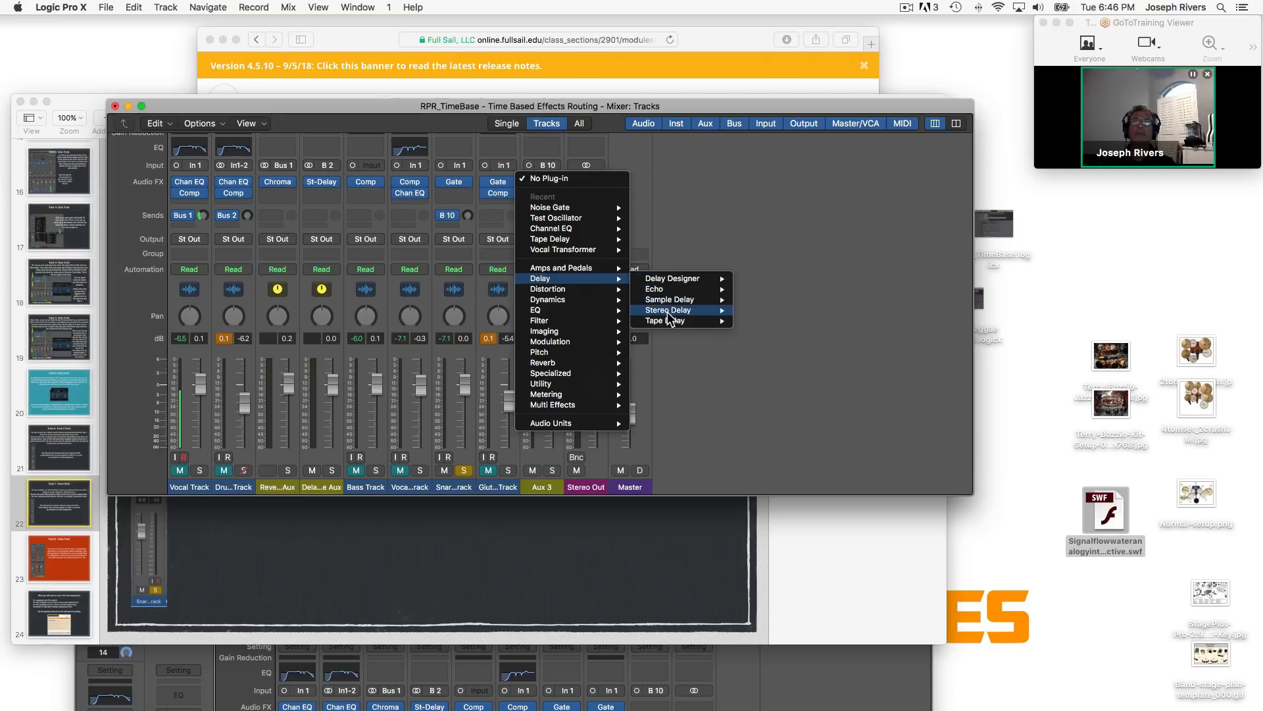
mouse_move(668, 318)
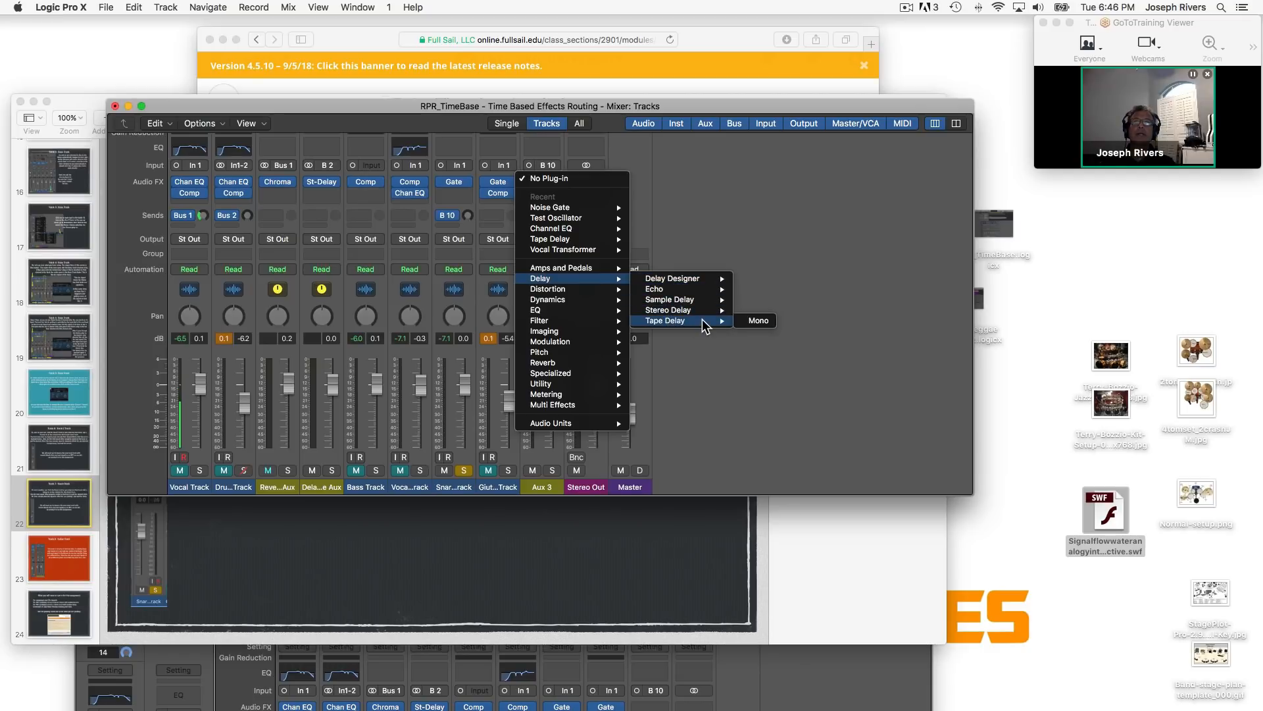
click(759, 322)
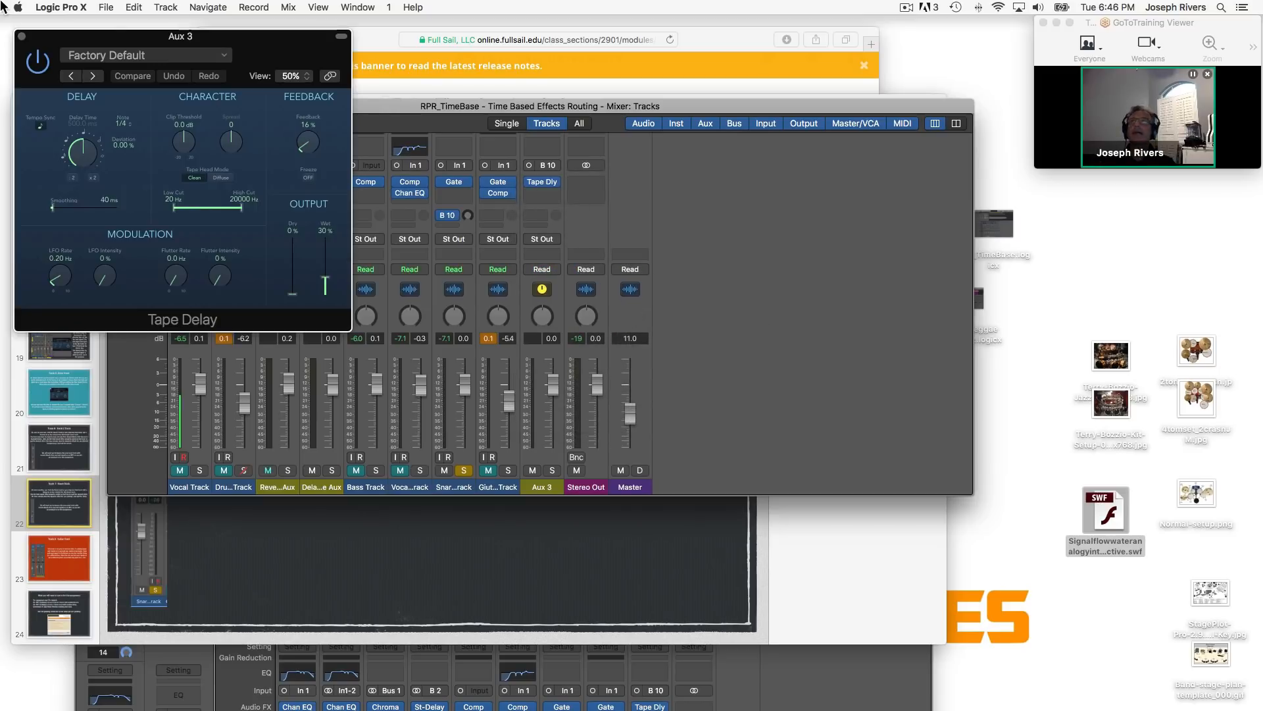
drag(123, 34, 768, 154)
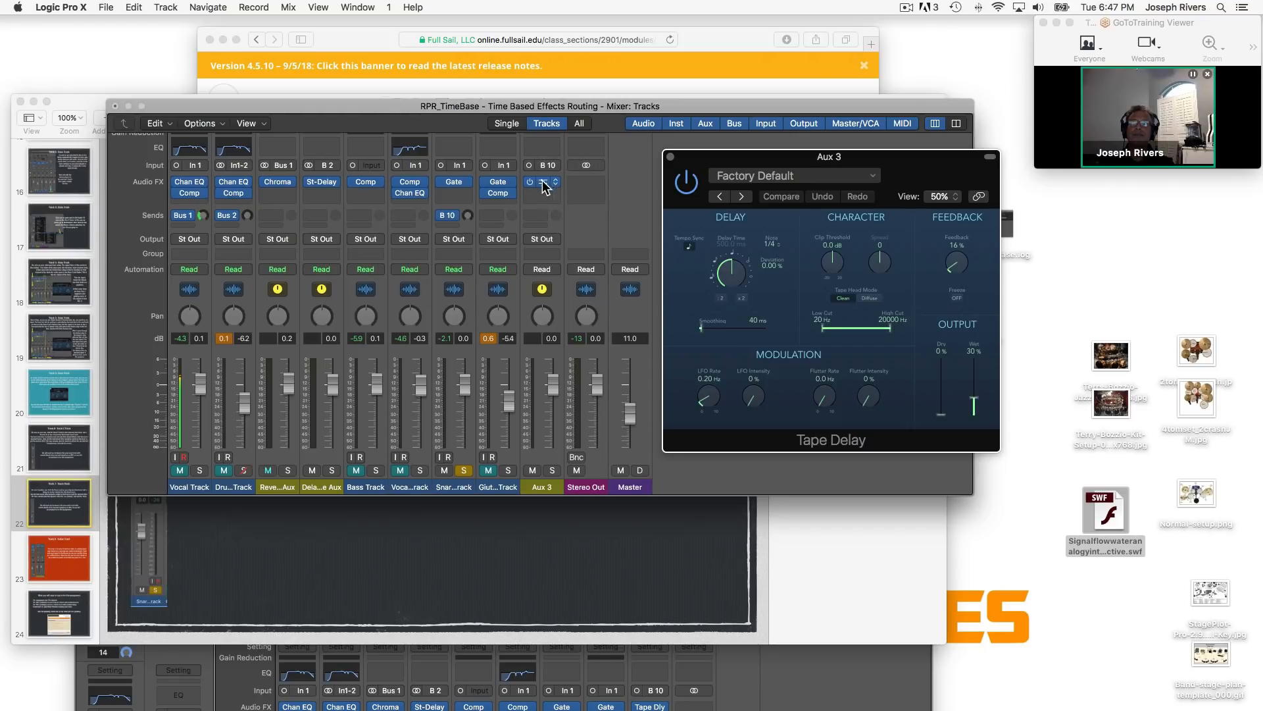
Step: Raise the Snare Track's Bus 10 send level to feed the delay on Aux 3
click(468, 215)
drag(467, 215, 456, 126)
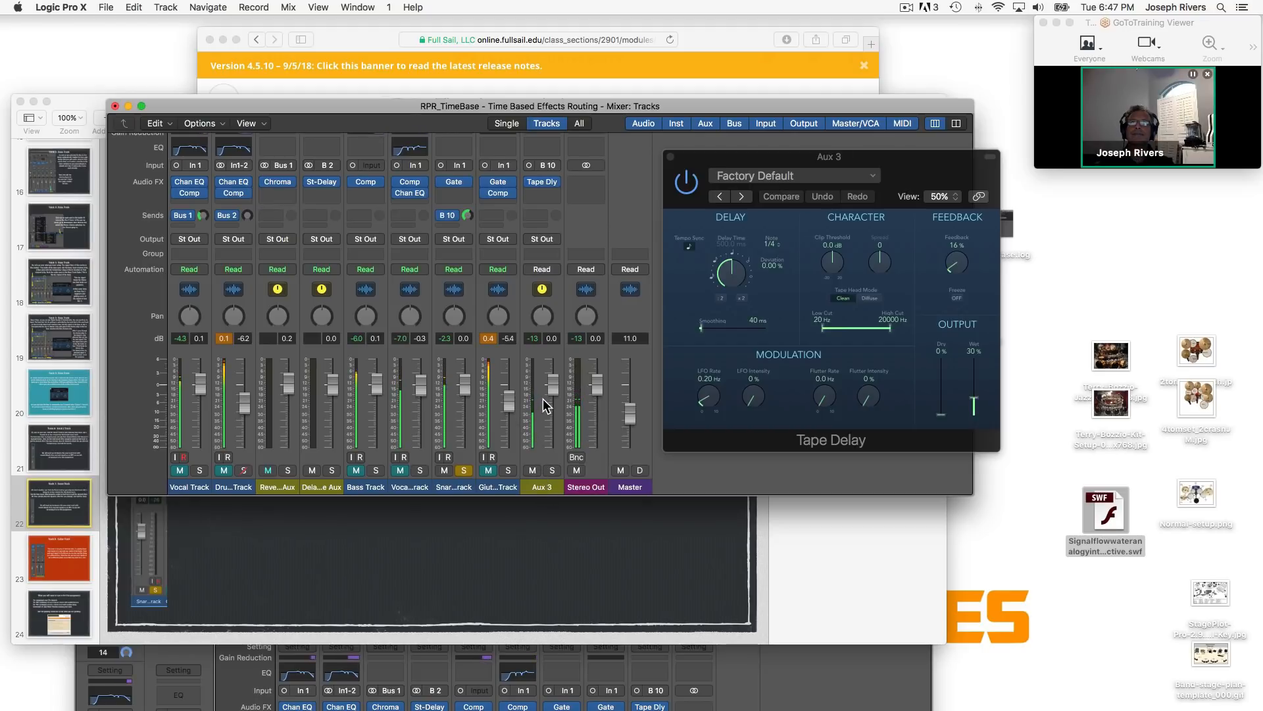
drag(467, 216, 467, 195)
Step: Audition Tape Delay's synced note values of 1/2 and 1/8, compare with tempo sync off and on, and set the note to 1/4
drag(731, 271, 724, 252)
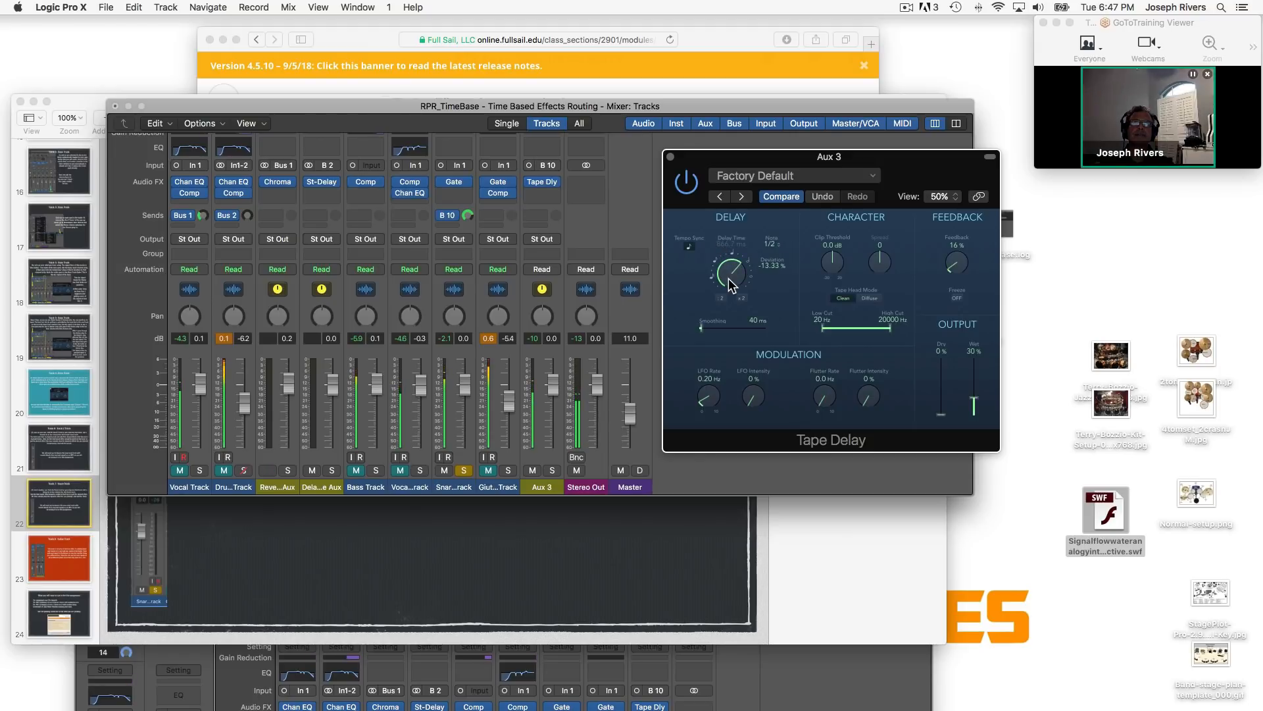
drag(728, 276, 748, 342)
scroll(727, 274, up, 2)
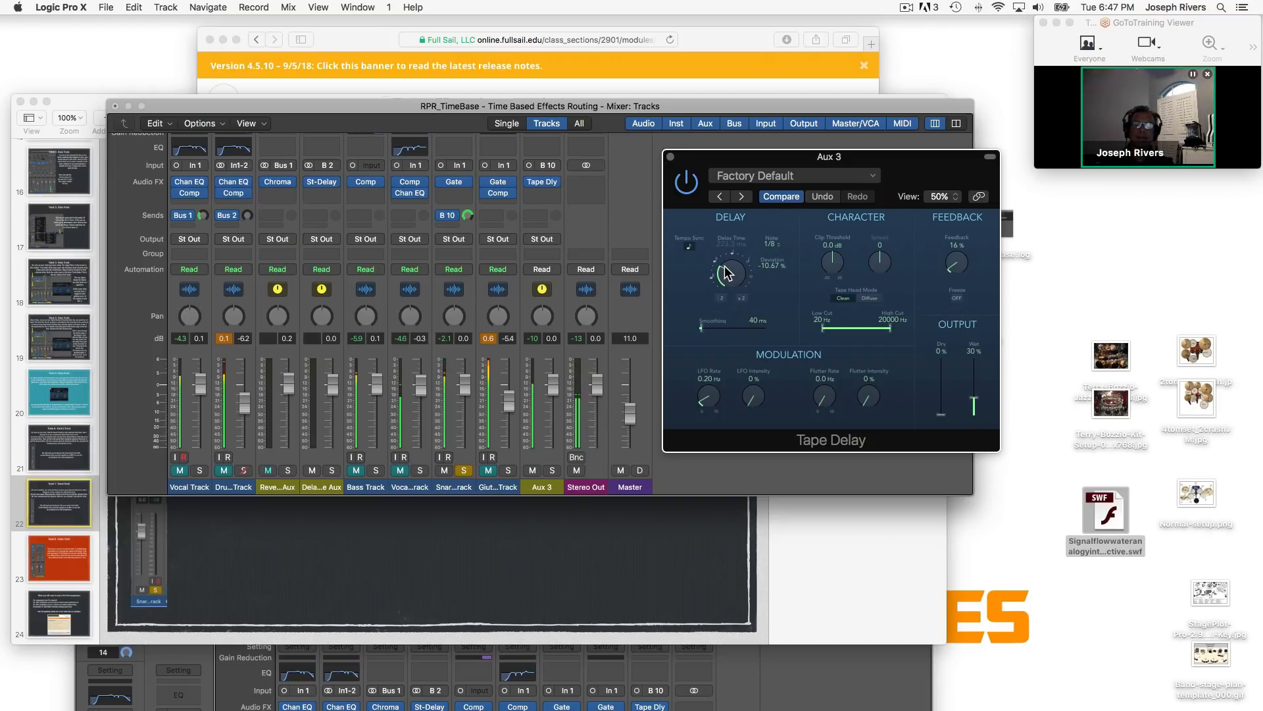
click(689, 246)
click(690, 247)
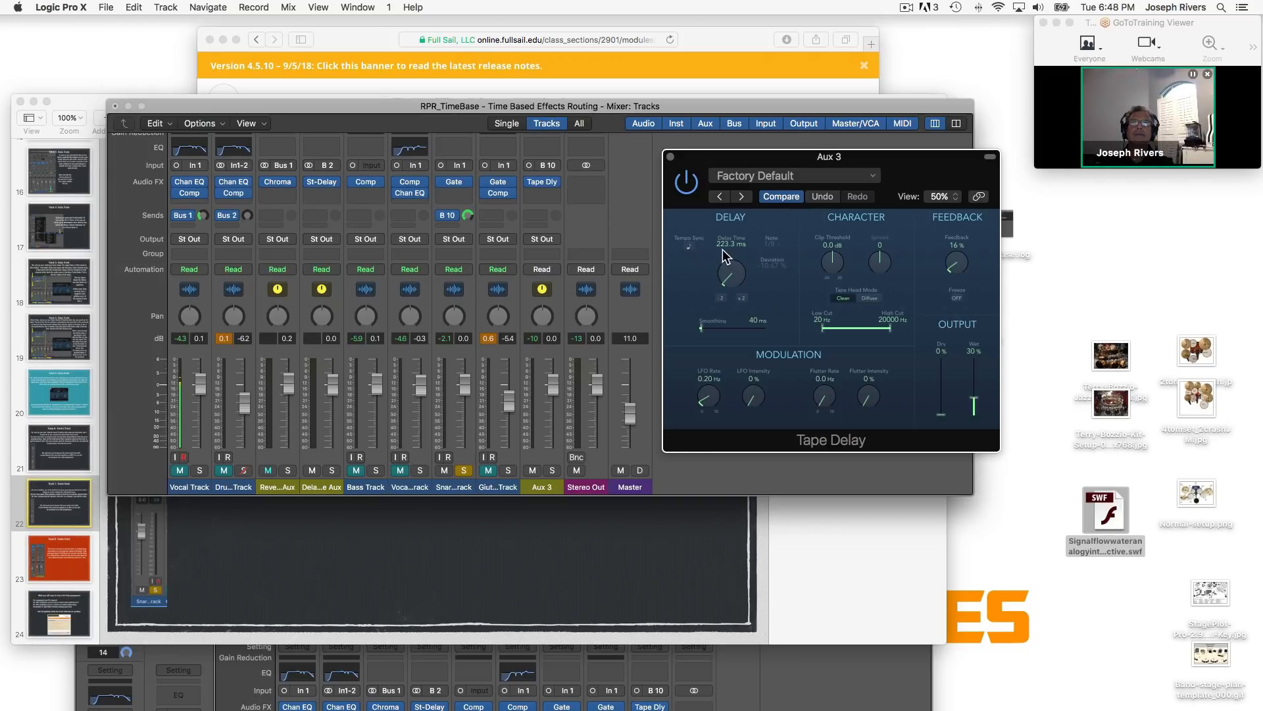
click(689, 247)
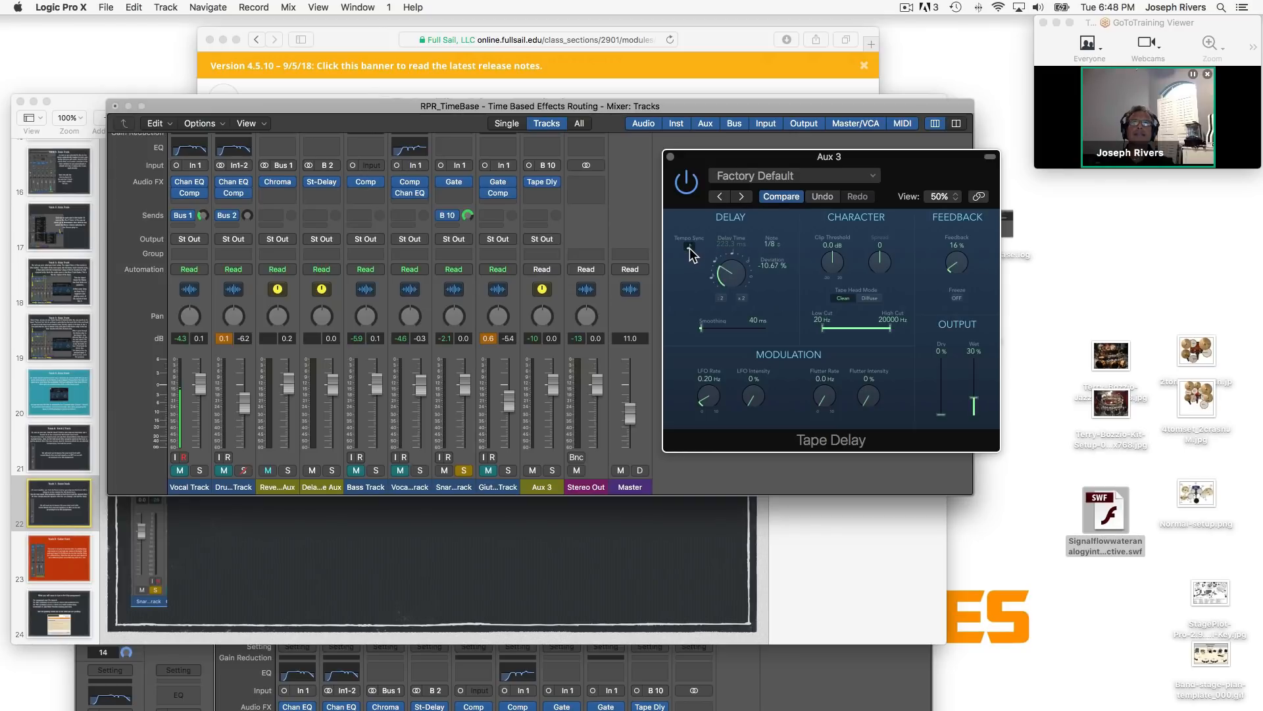
click(774, 246)
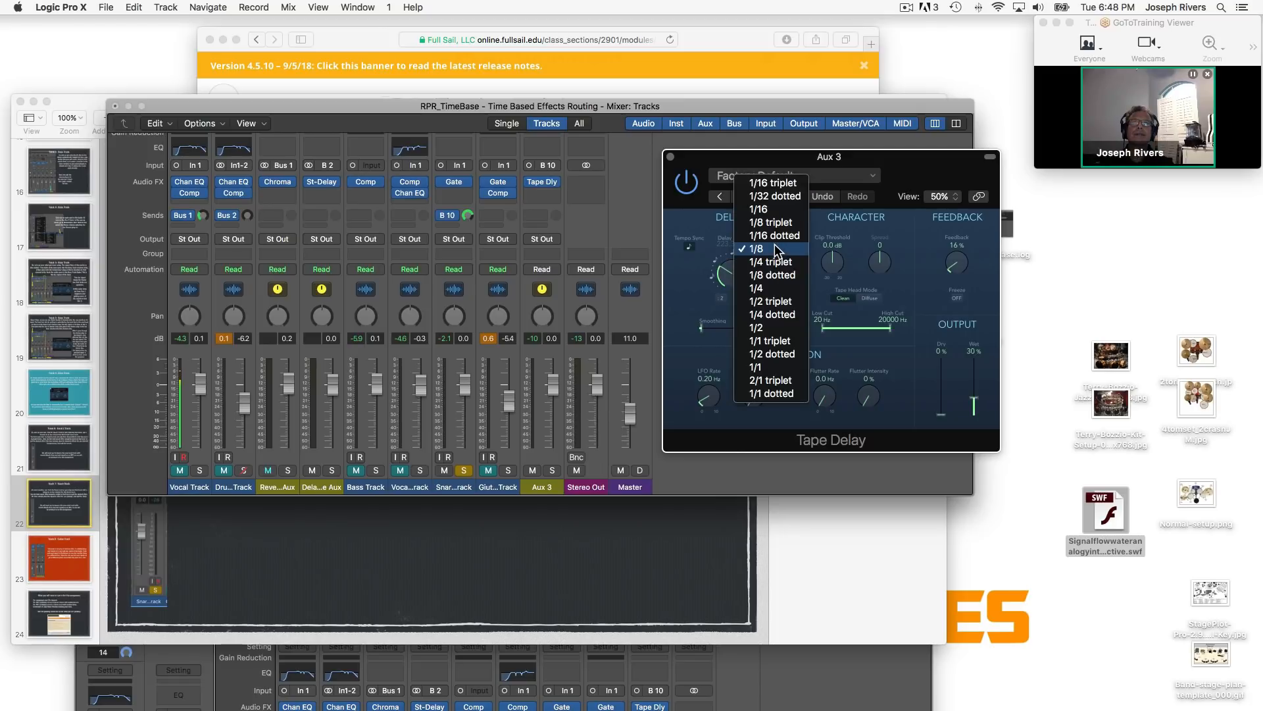
click(775, 289)
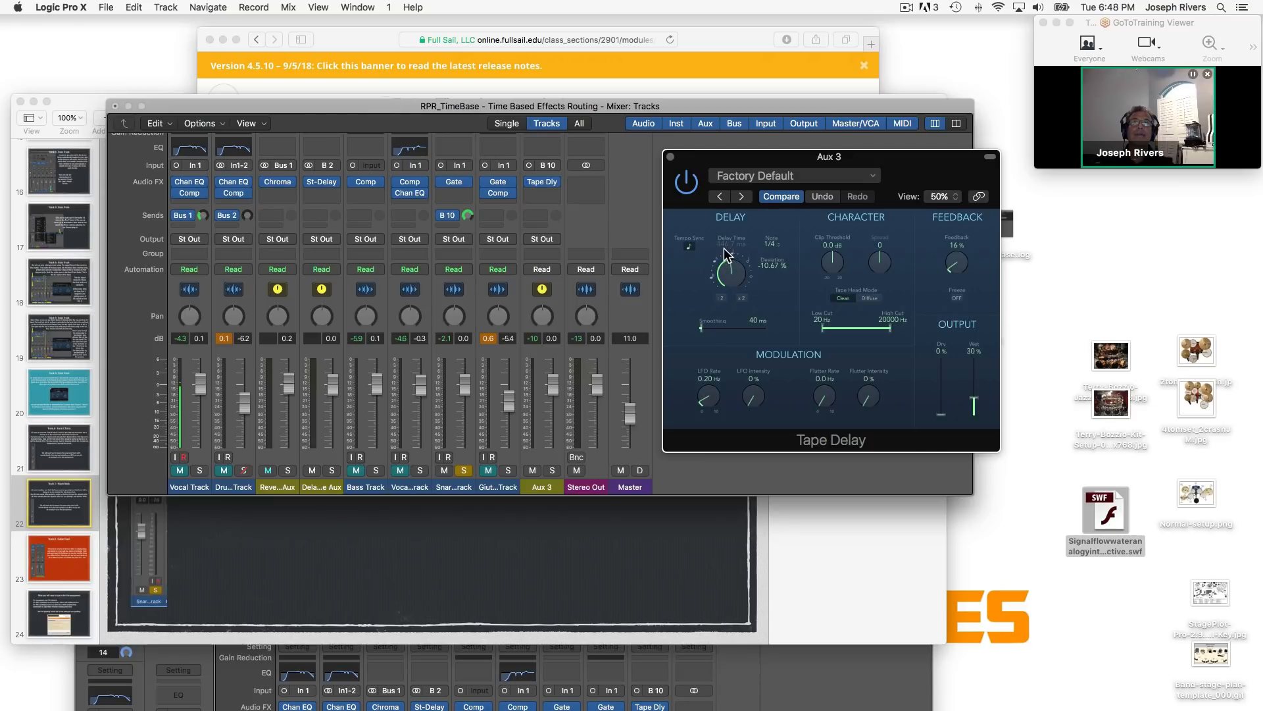
Step: Turn off Tape Delay's tempo sync, audition a delay time of 713.5 ms, and set it to 549.6 ms
click(690, 247)
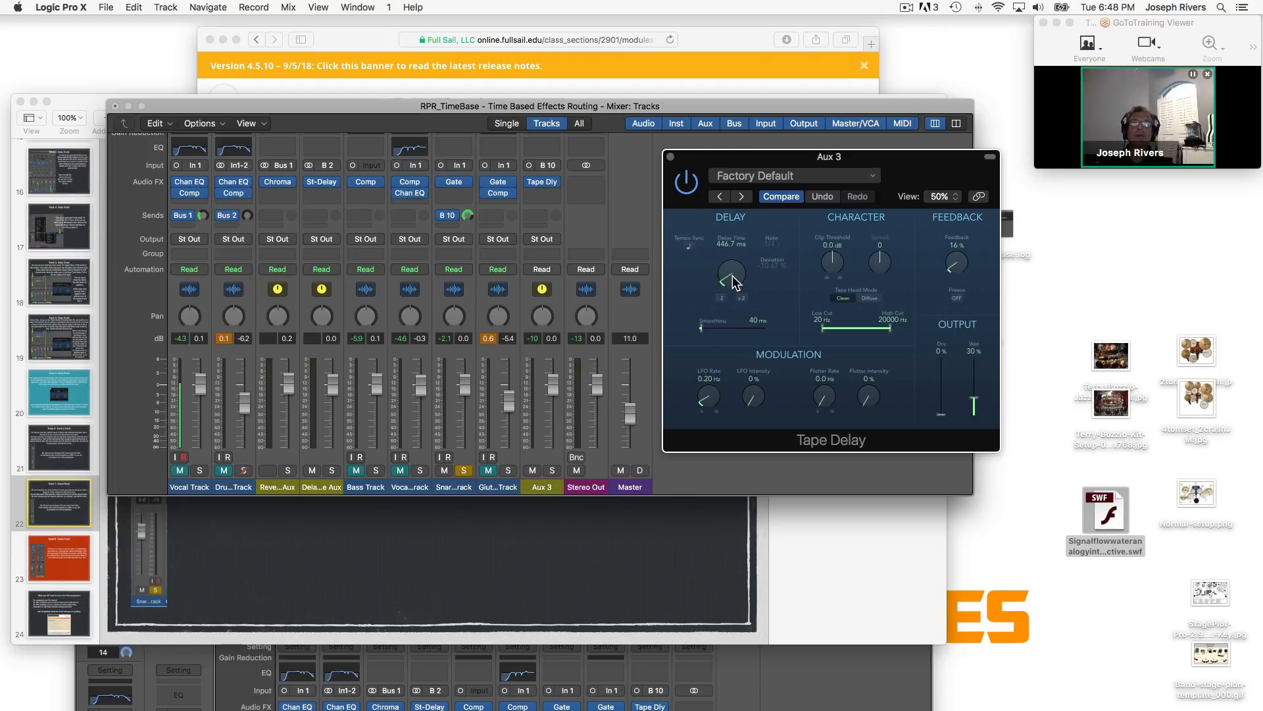
drag(733, 288, 724, 265)
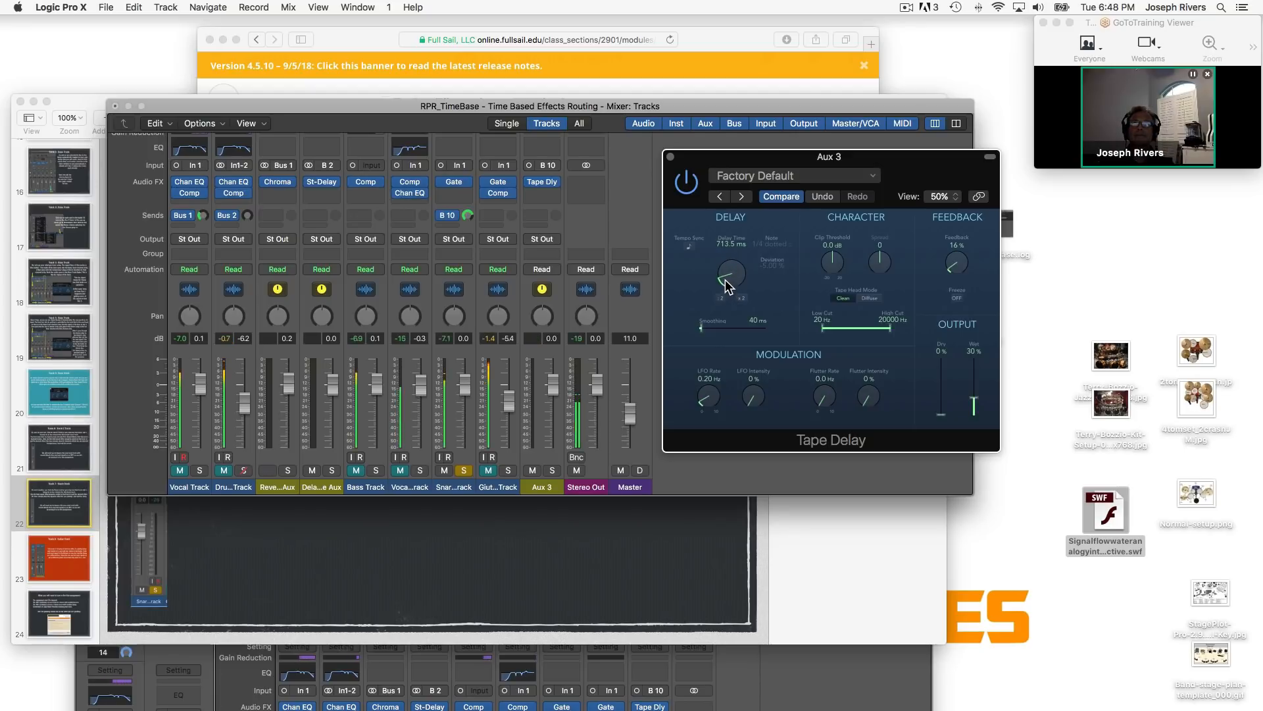
drag(725, 279, 725, 286)
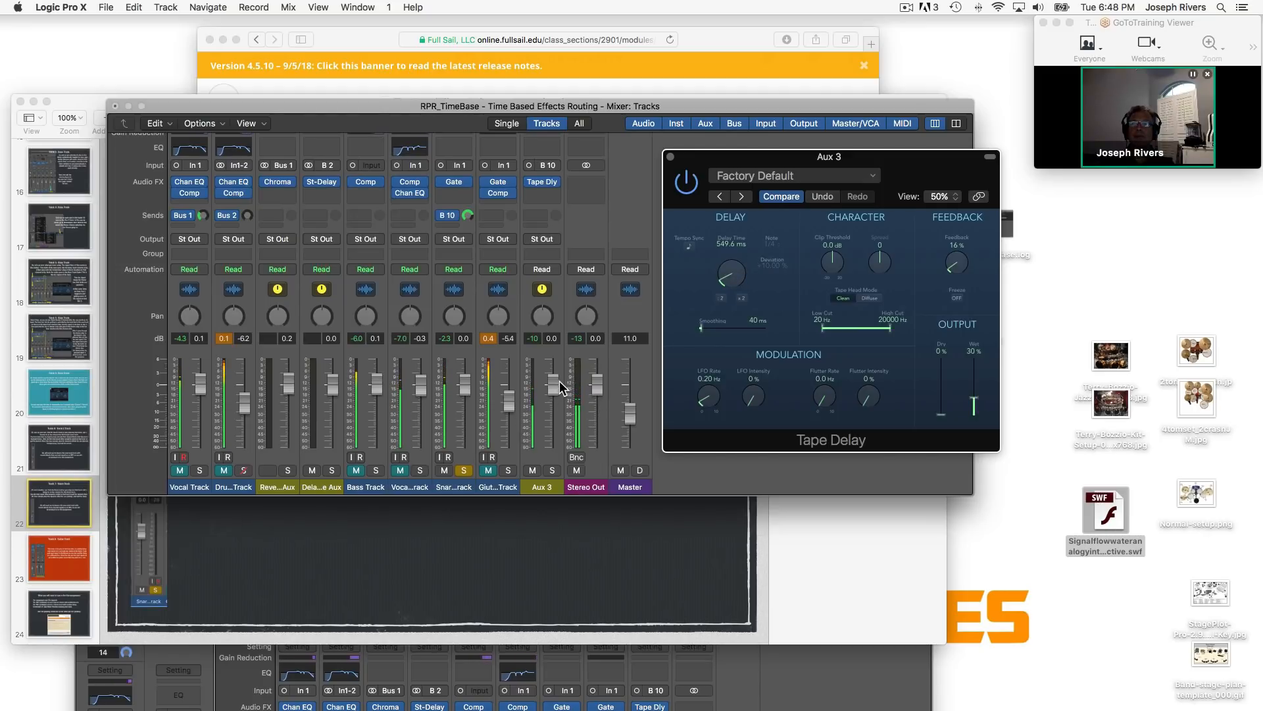
Step: Audition the Aux 3 fader at 6.0 dB, set it to 0.2 dB, and turn off Pre-Fader Metering
drag(555, 387, 554, 357)
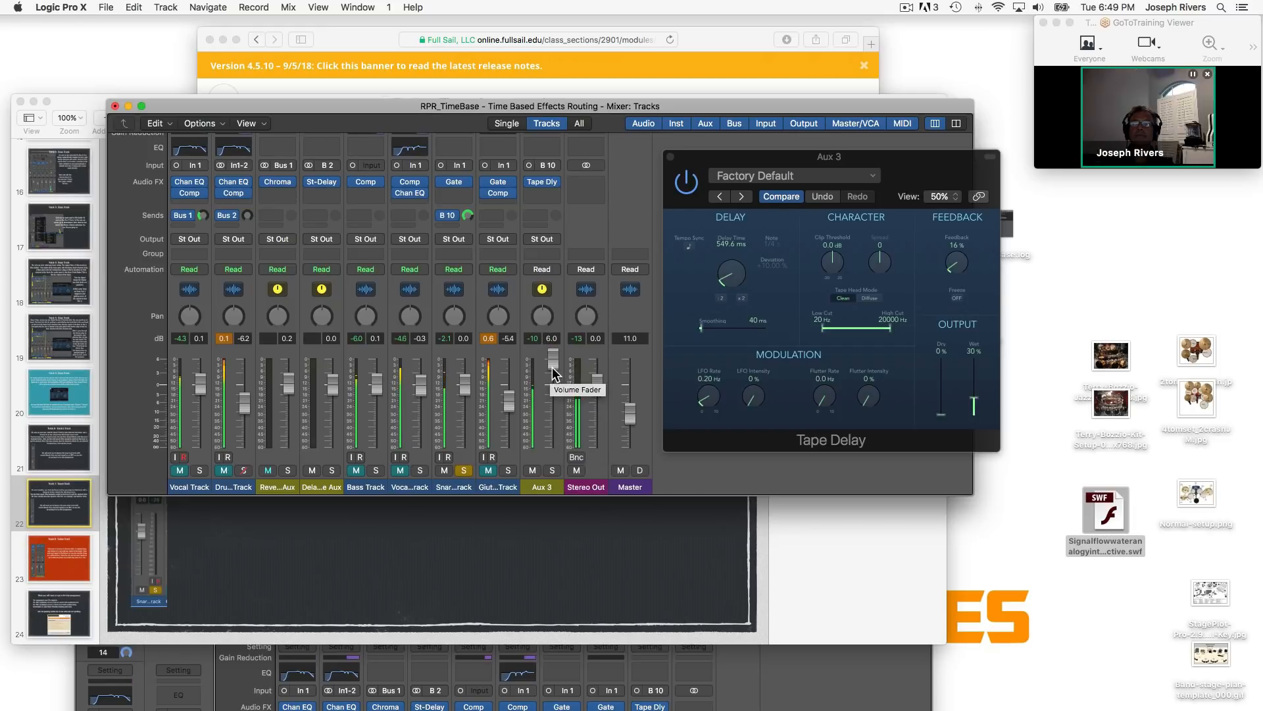
drag(553, 373, 555, 403)
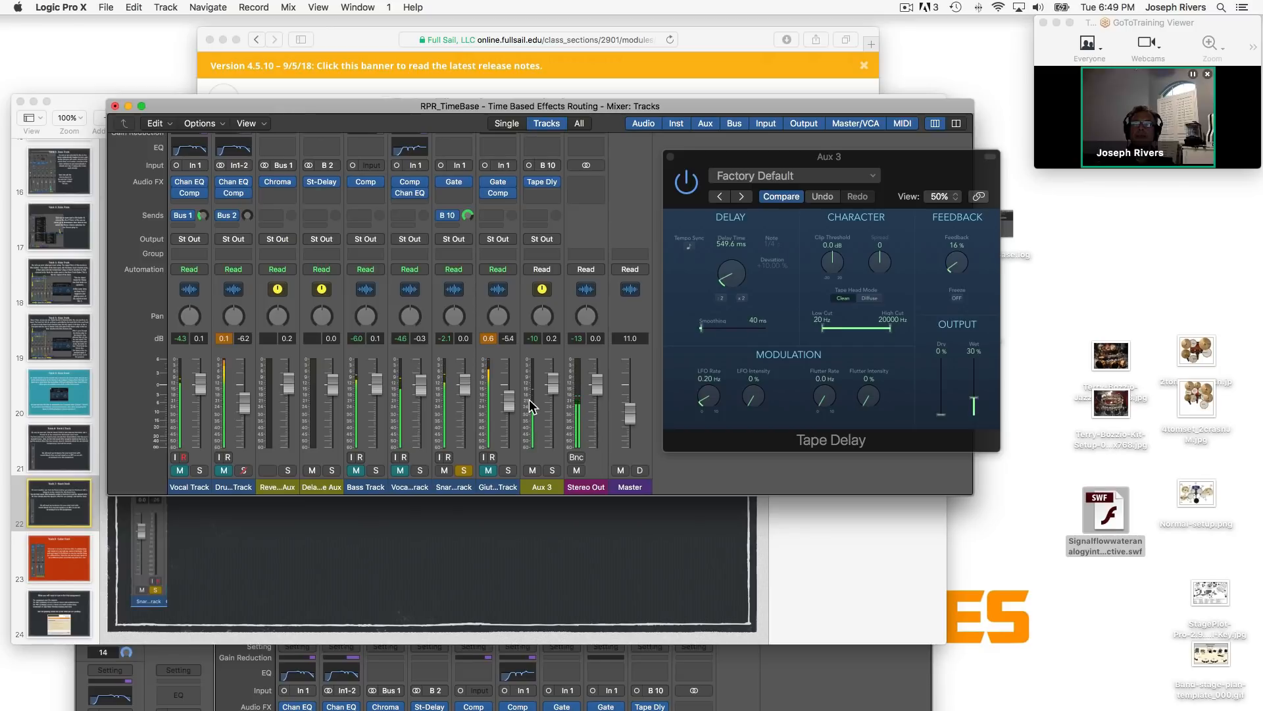
click(320, 9)
mouse_move(287, 8)
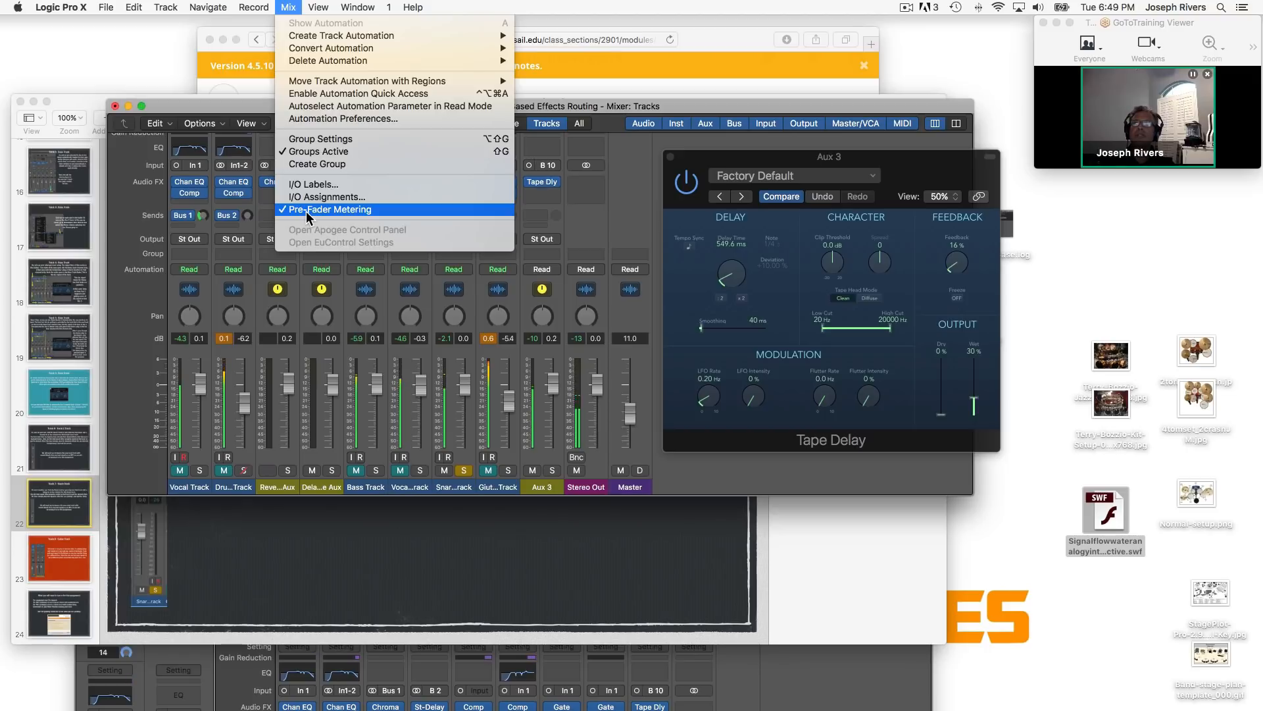
click(306, 211)
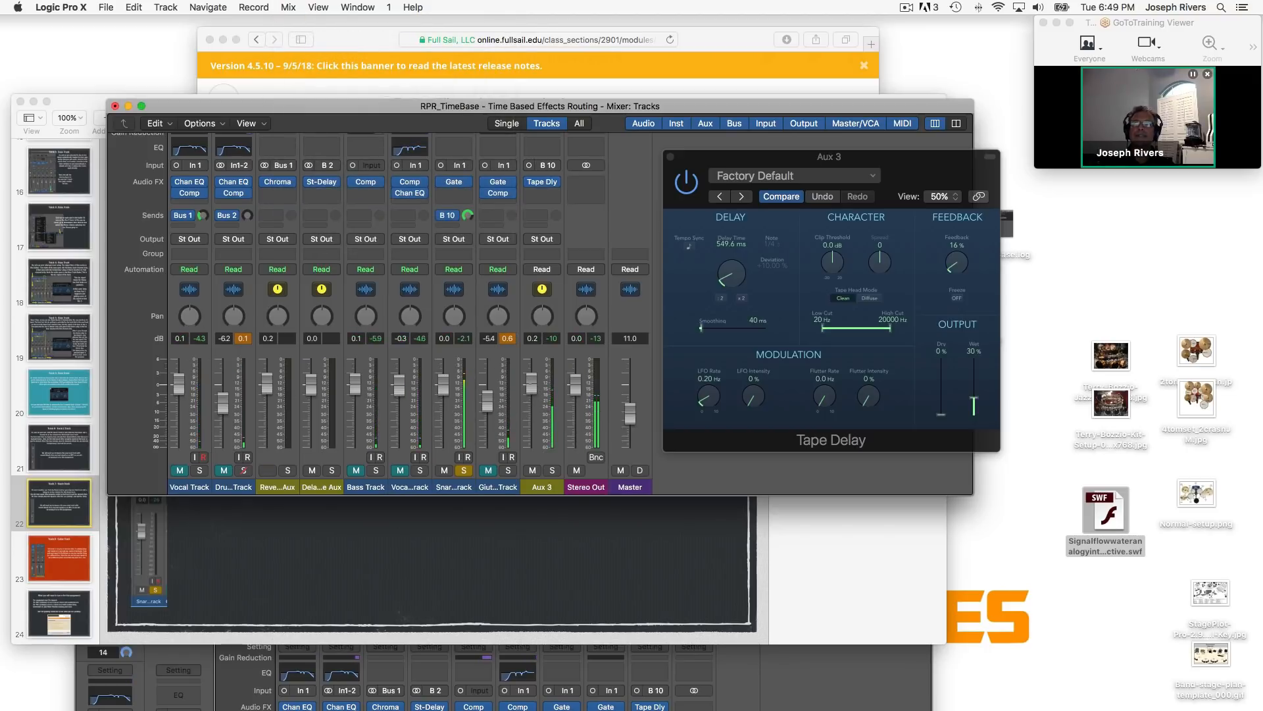
Step: Audition the Aux 3 fader at about -20 dB, 3.8 dB and 4.6 dB, and settle on 3.5 dB
drag(531, 382, 532, 426)
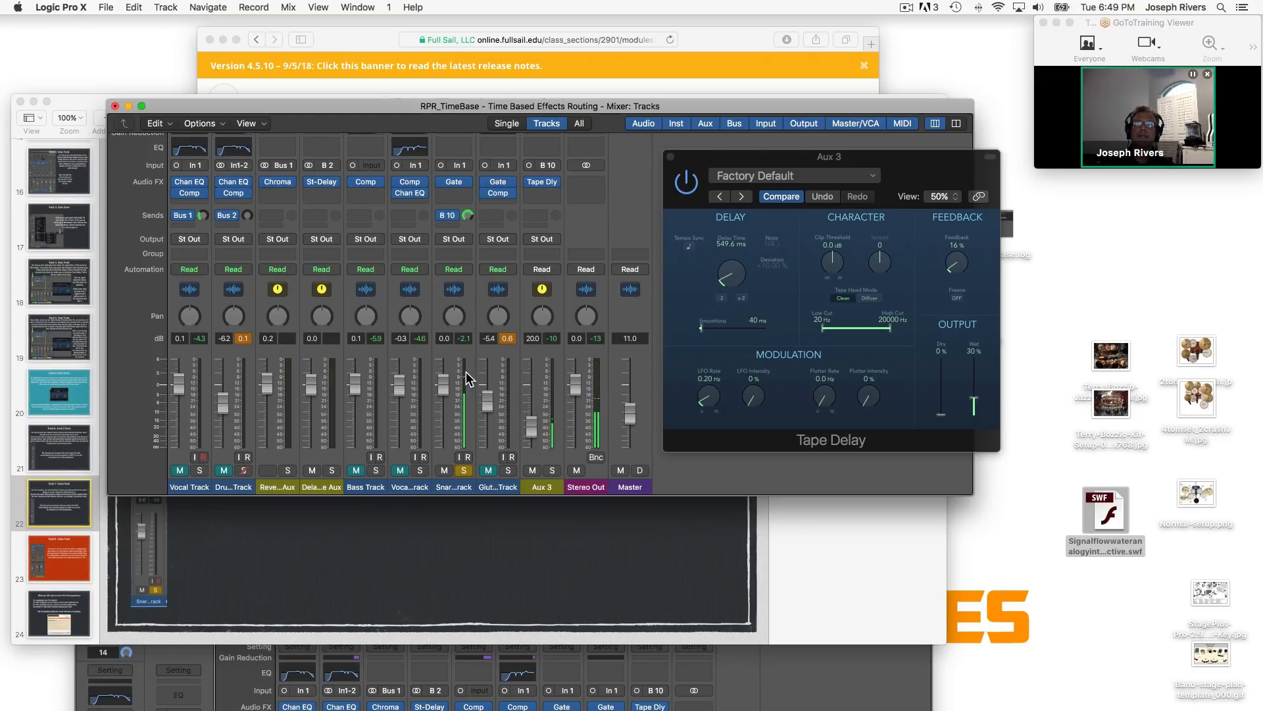
drag(527, 425, 528, 369)
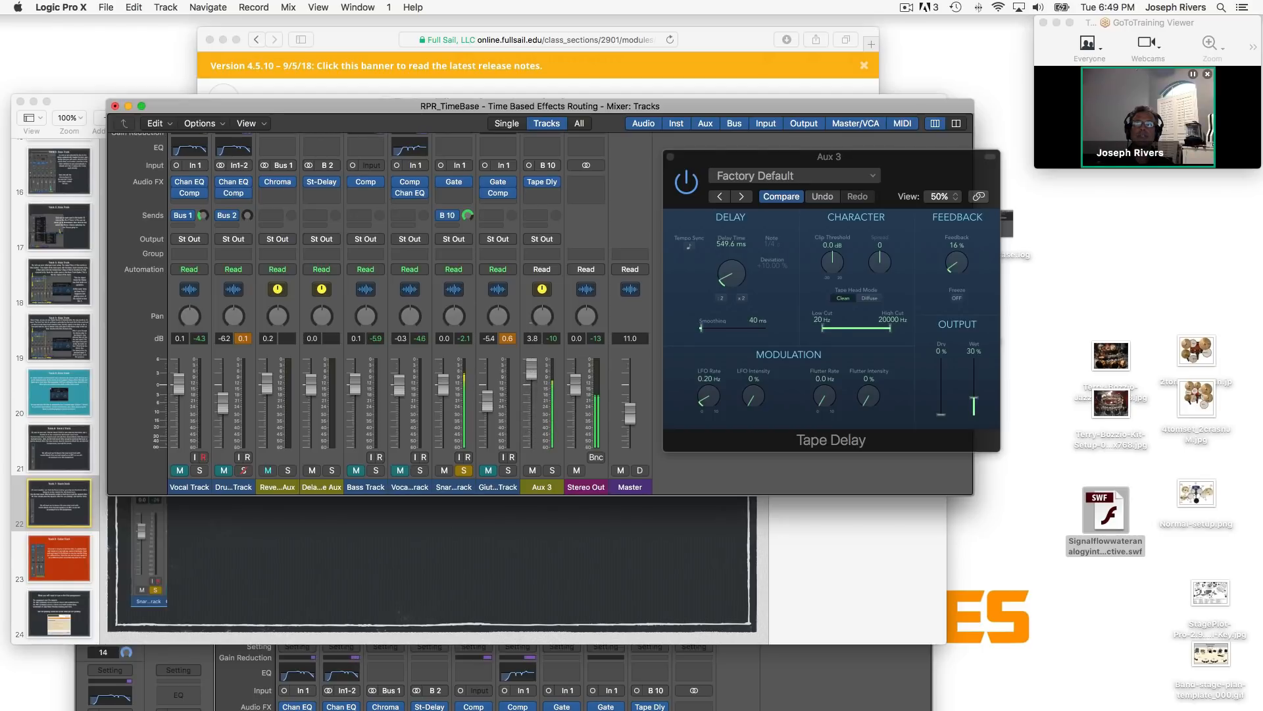
drag(532, 371, 532, 366)
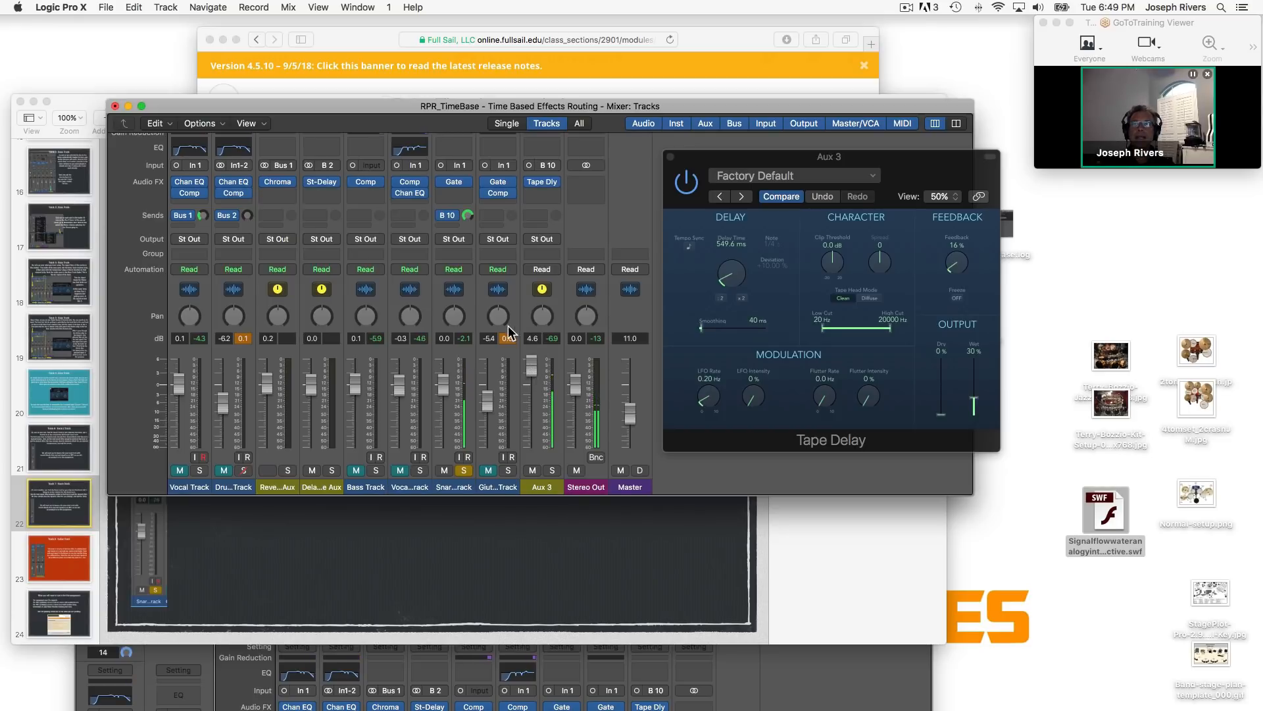
drag(530, 370, 532, 377)
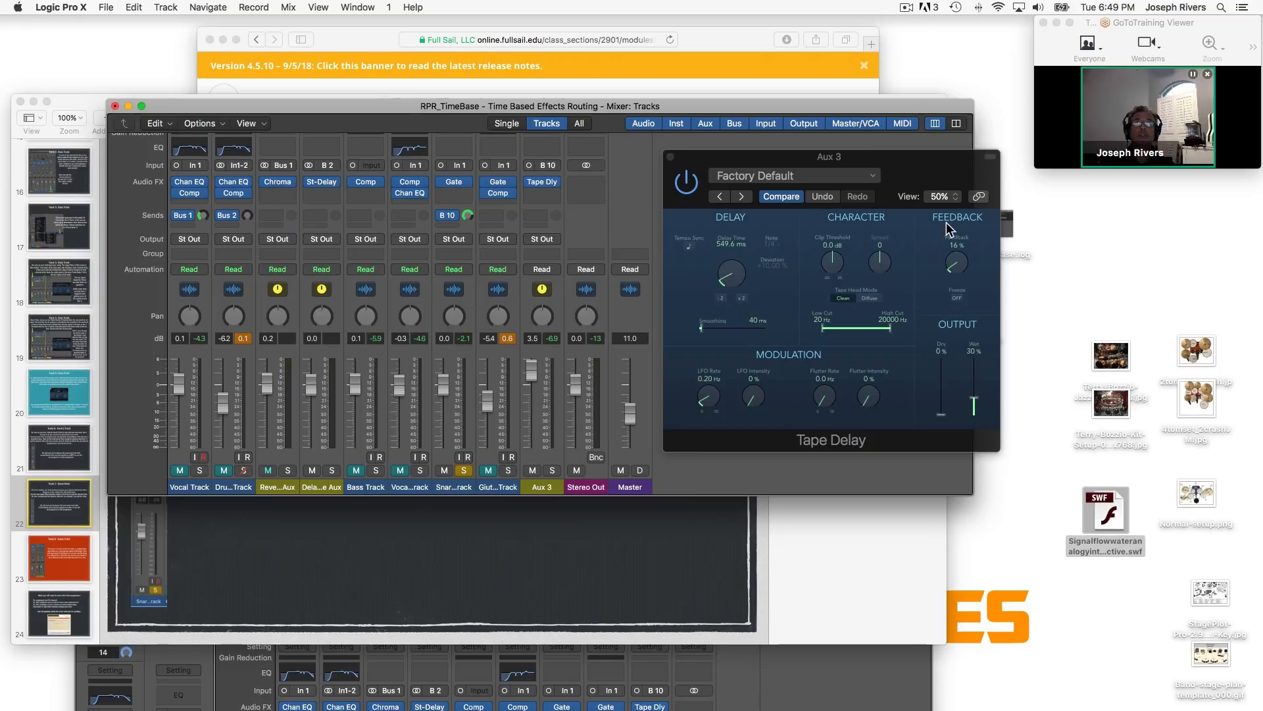
Step: During playback, set Tape Delay's delay time to 358.1 ms and audition 102% feedback before settling on 33%
key(space)
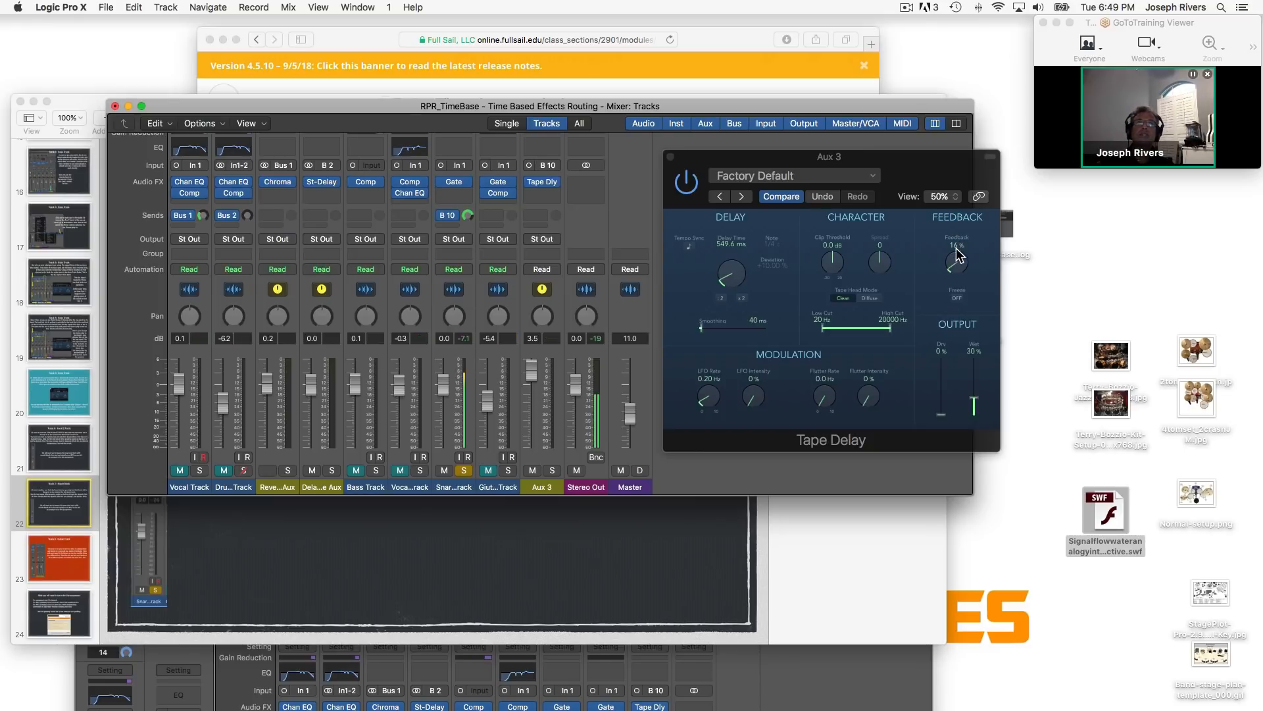
click(955, 270)
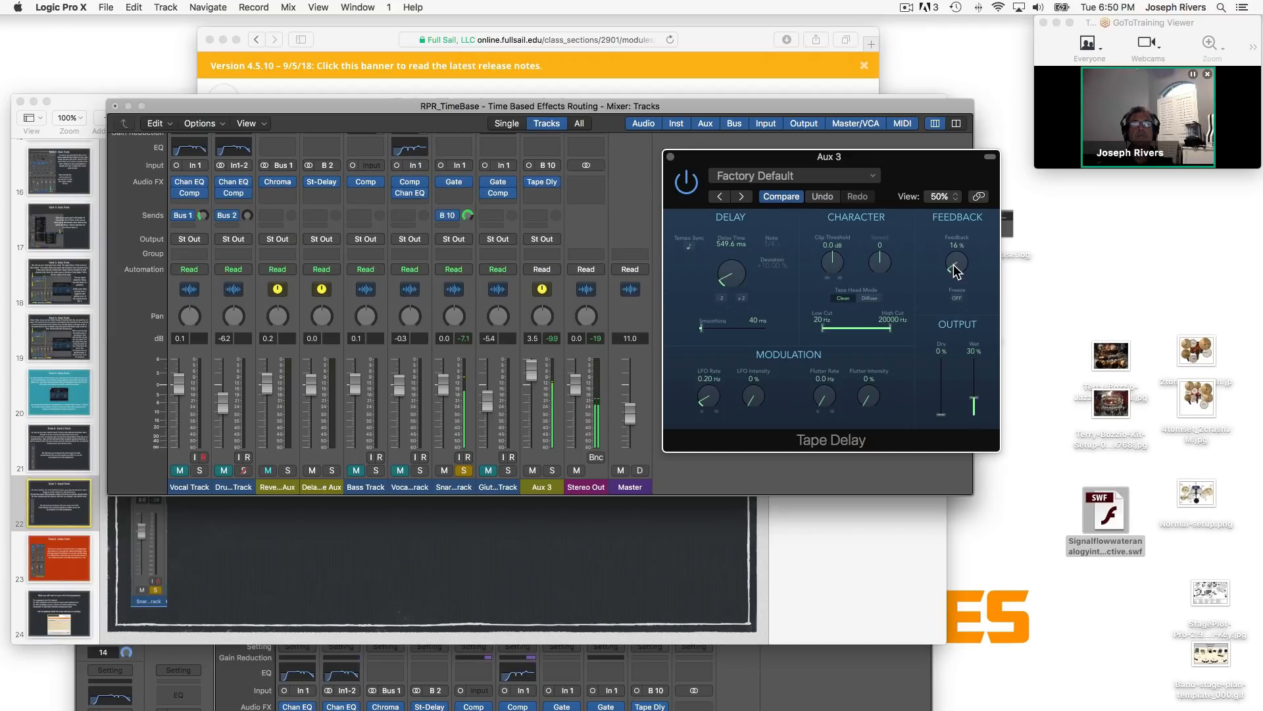
drag(955, 270, 946, 236)
drag(729, 272, 727, 283)
mouse_move(955, 259)
mouse_down()
mouse_move(962, 314)
mouse_move(953, 266)
mouse_up()
drag(955, 273, 945, 173)
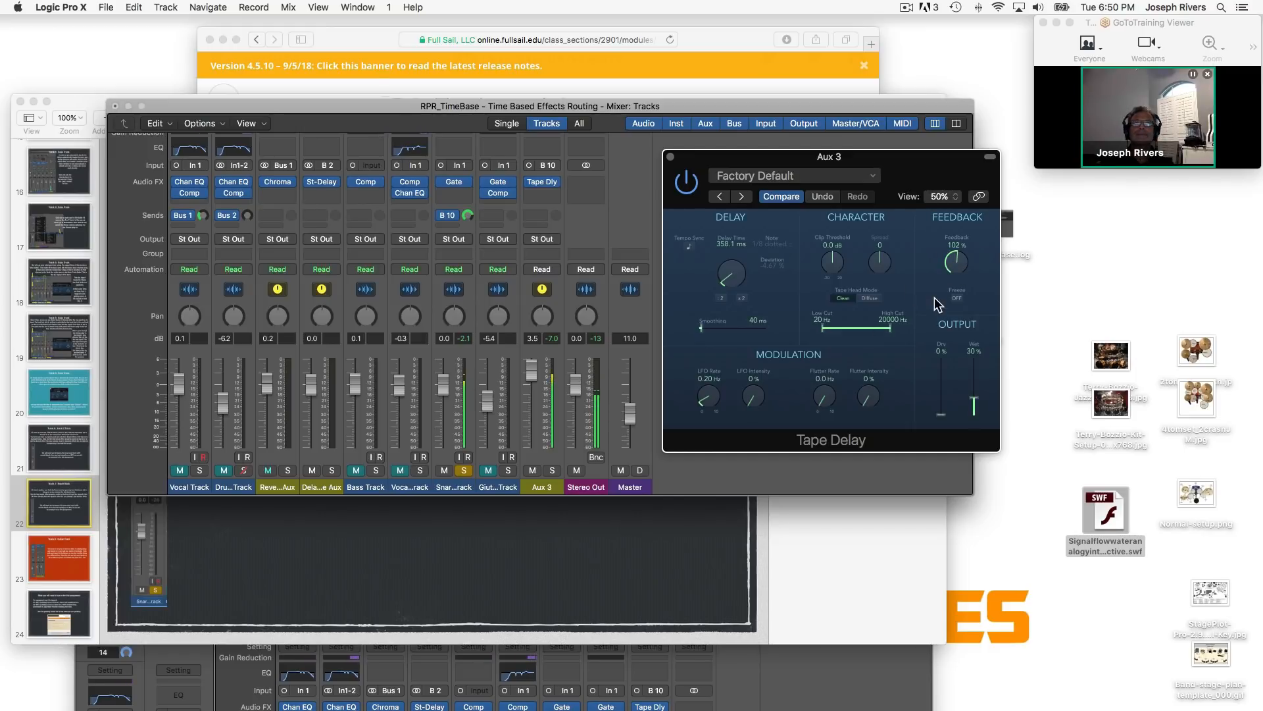
drag(950, 265, 956, 327)
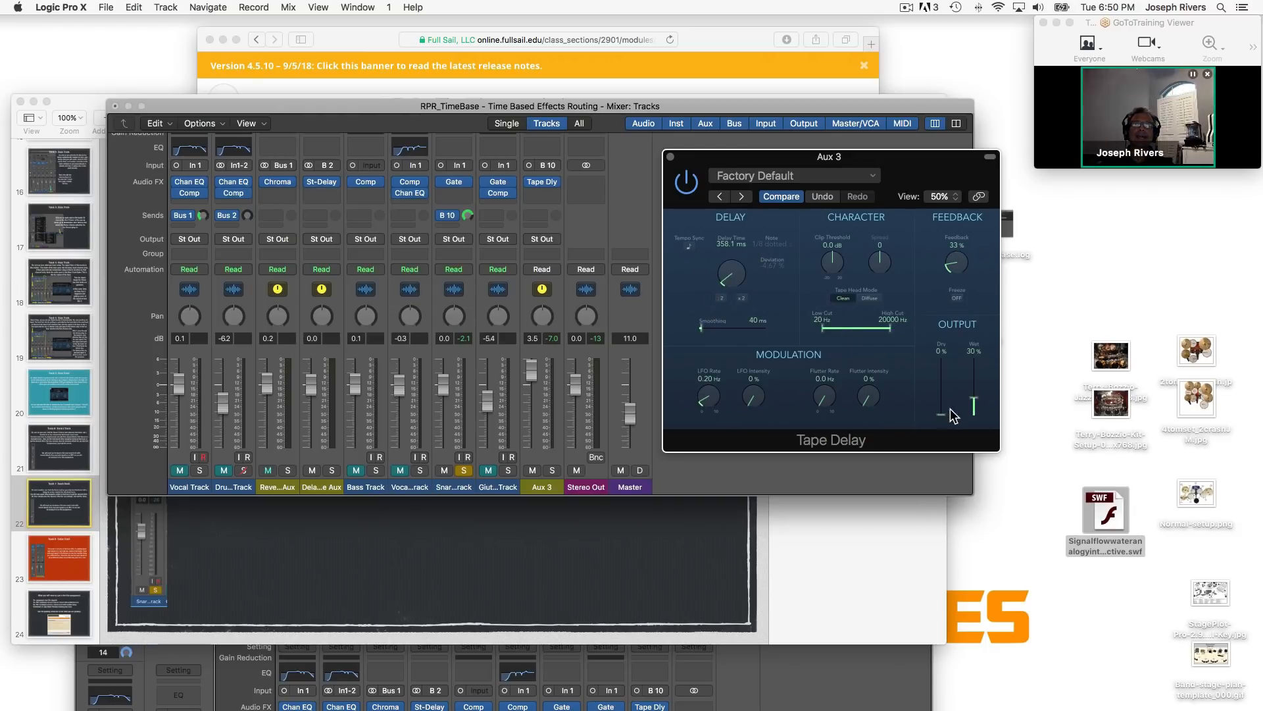
Step: Raise Tape Delay's wet output to 100% and set the Aux 3 fader to 0.3 dB
drag(973, 397, 970, 327)
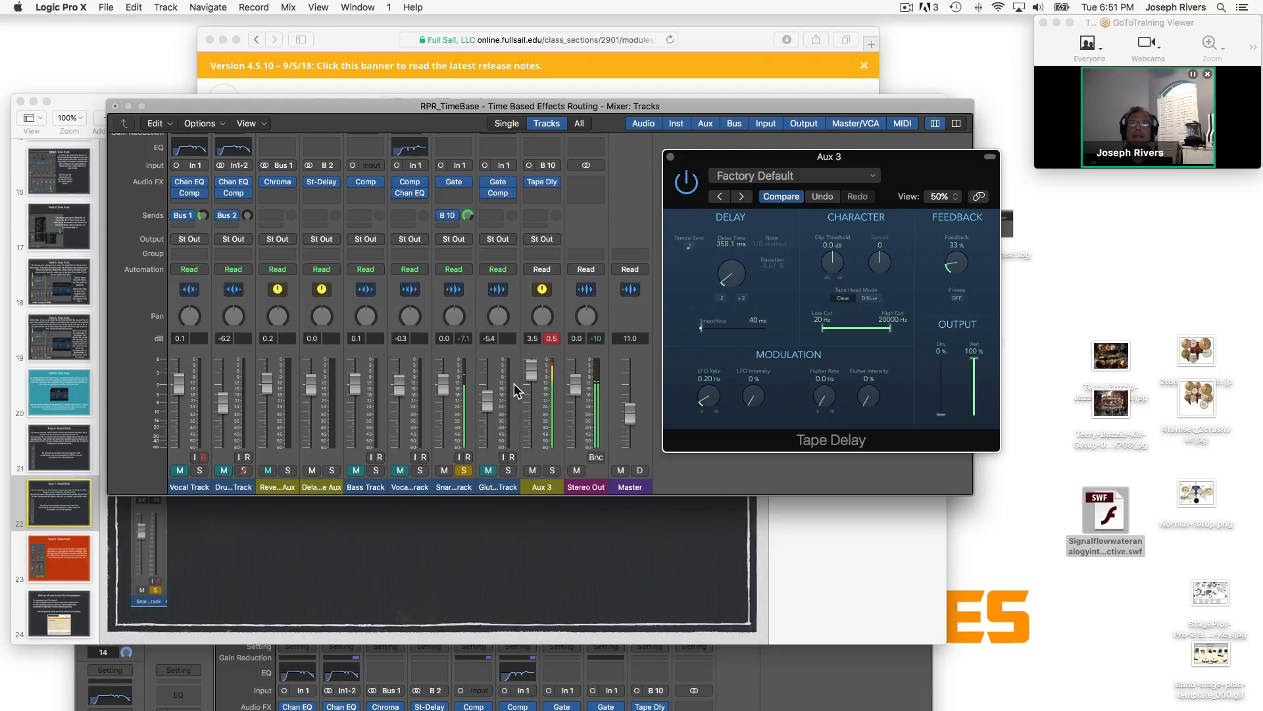
drag(533, 374, 533, 384)
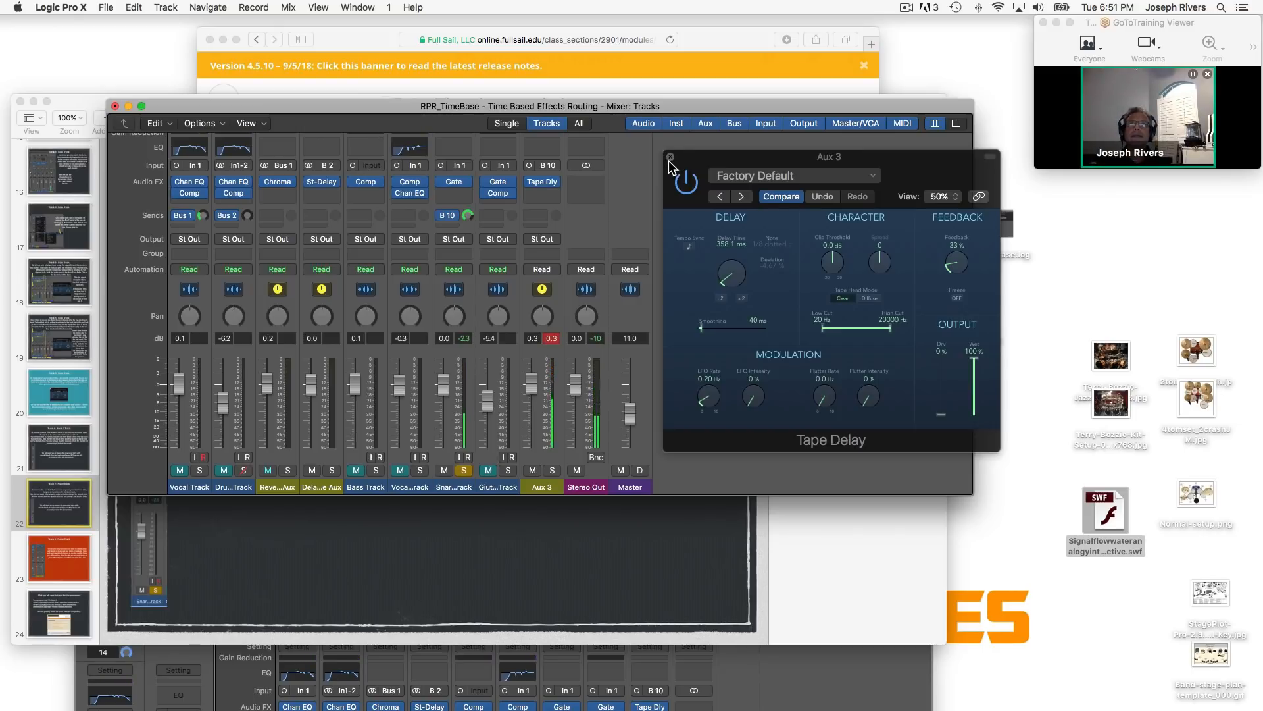
Step: Set Tape Delay's feedback to 69%
drag(953, 266, 955, 234)
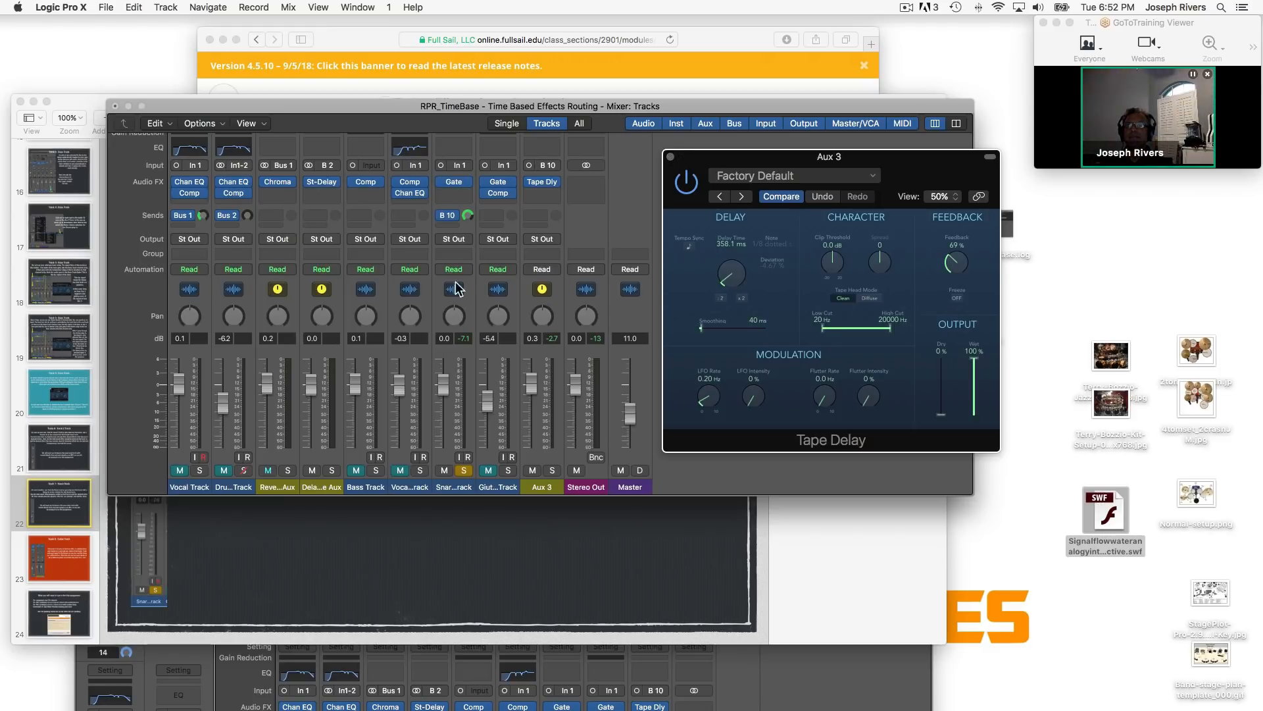
mouse_move(448, 221)
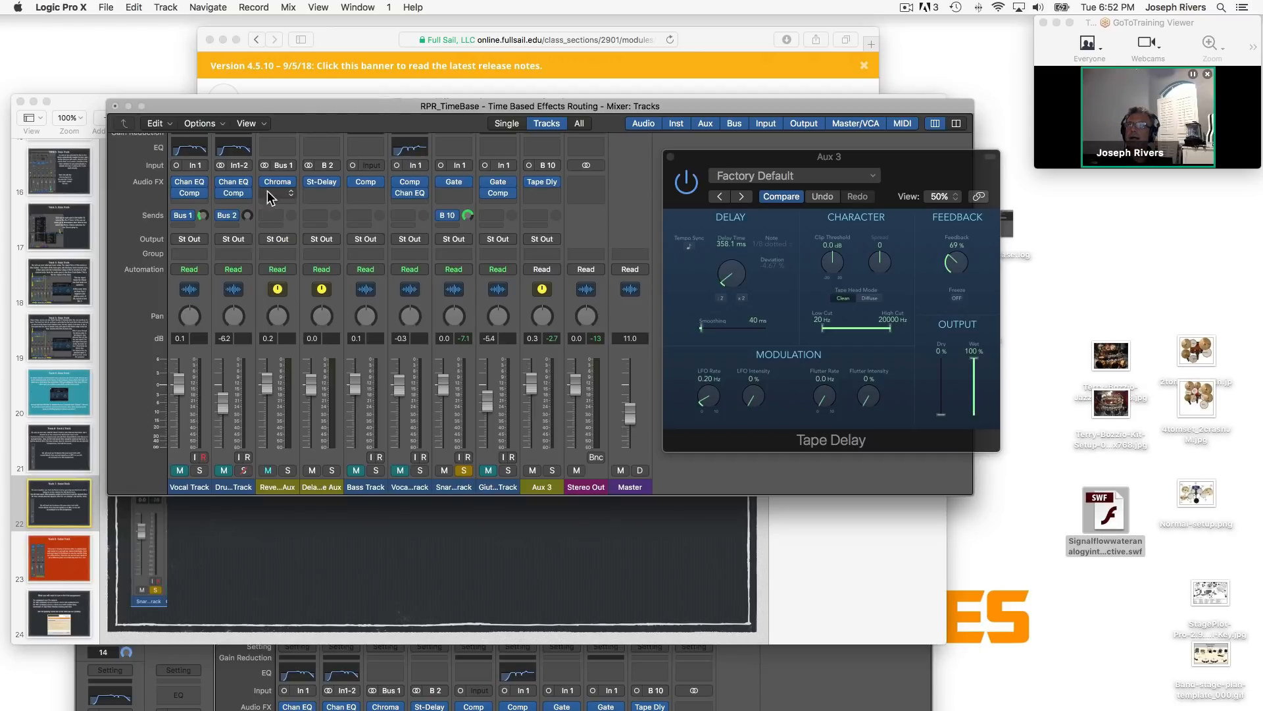
Step: Review the slide on what to turn in, and switch to Safari to read the Time Based Effects grading check list
click(63, 625)
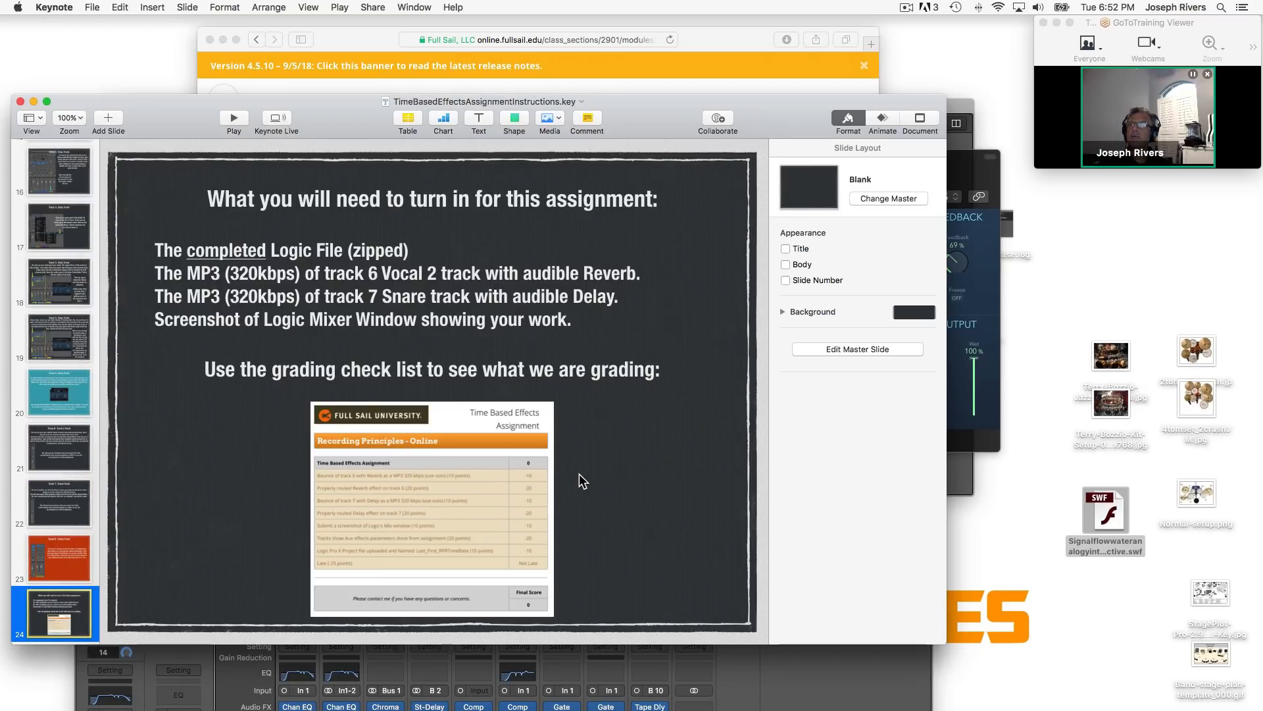
scroll(579, 474, left, 1)
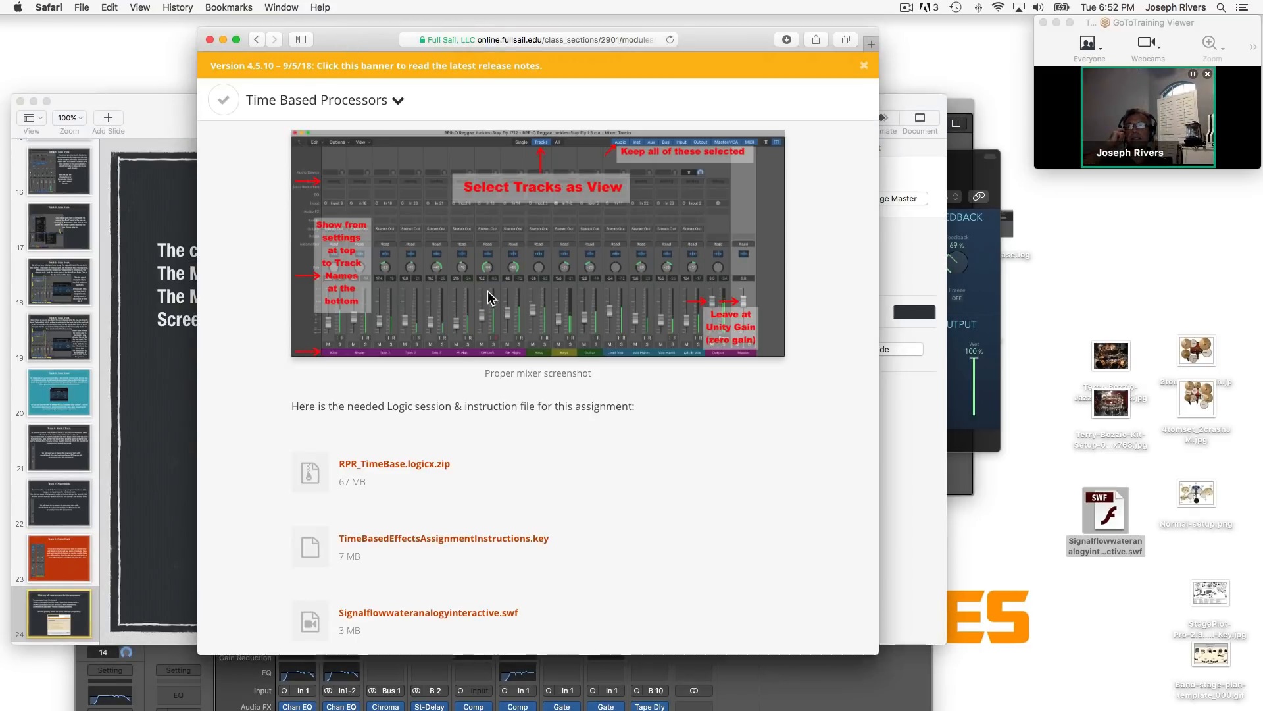
scroll(603, 423, down, 10)
scroll(596, 406, down, 3)
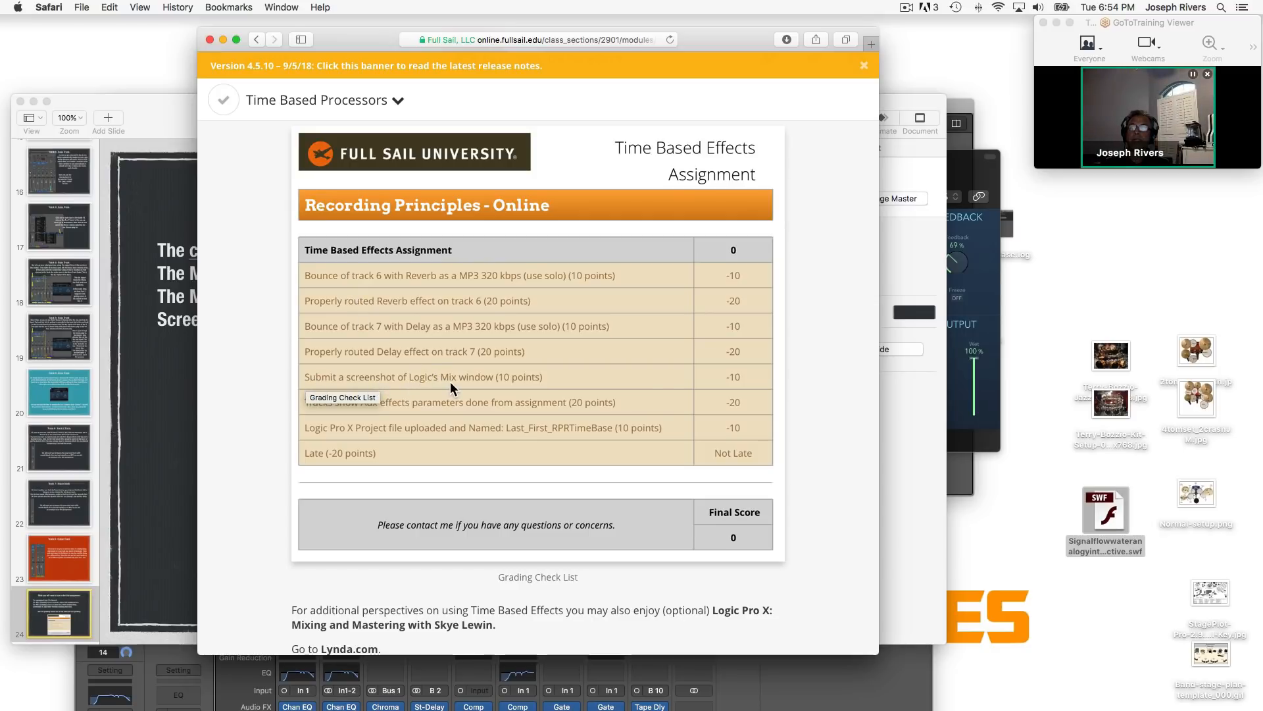
Step: Switch back to the Logic Pro X mixer and close the Tape Delay window of Aux 3
click(958, 479)
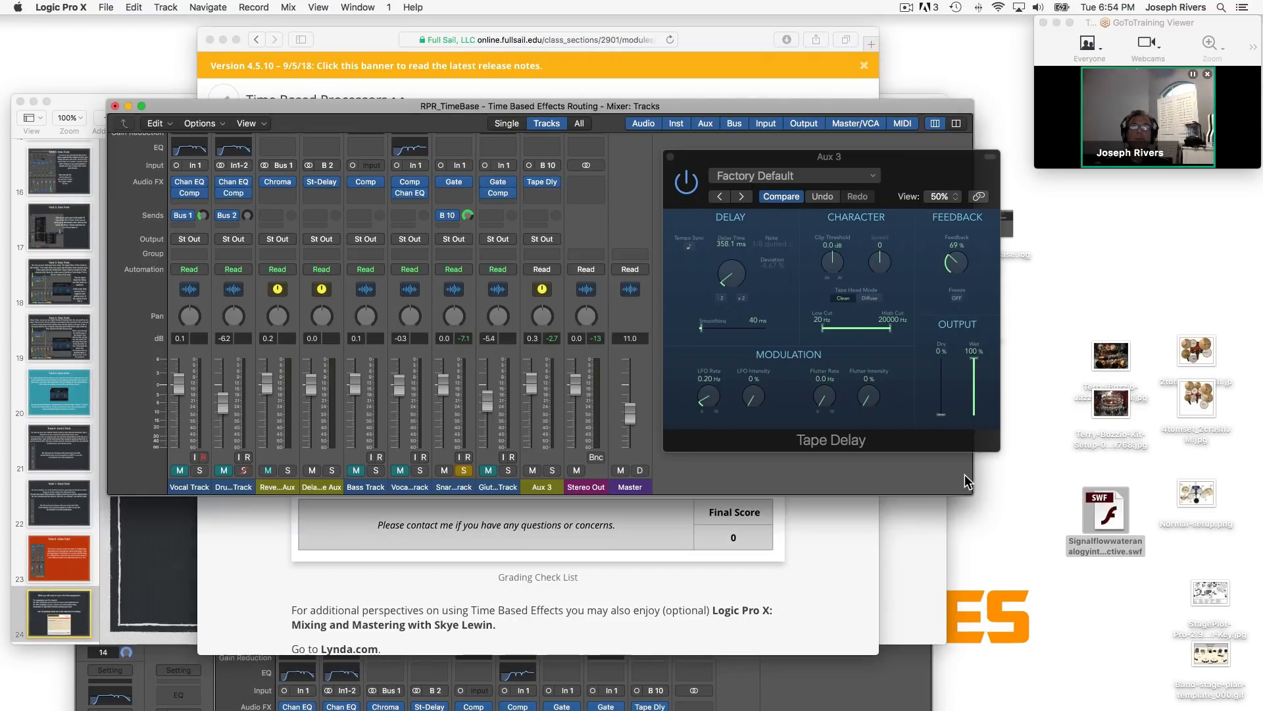
click(670, 158)
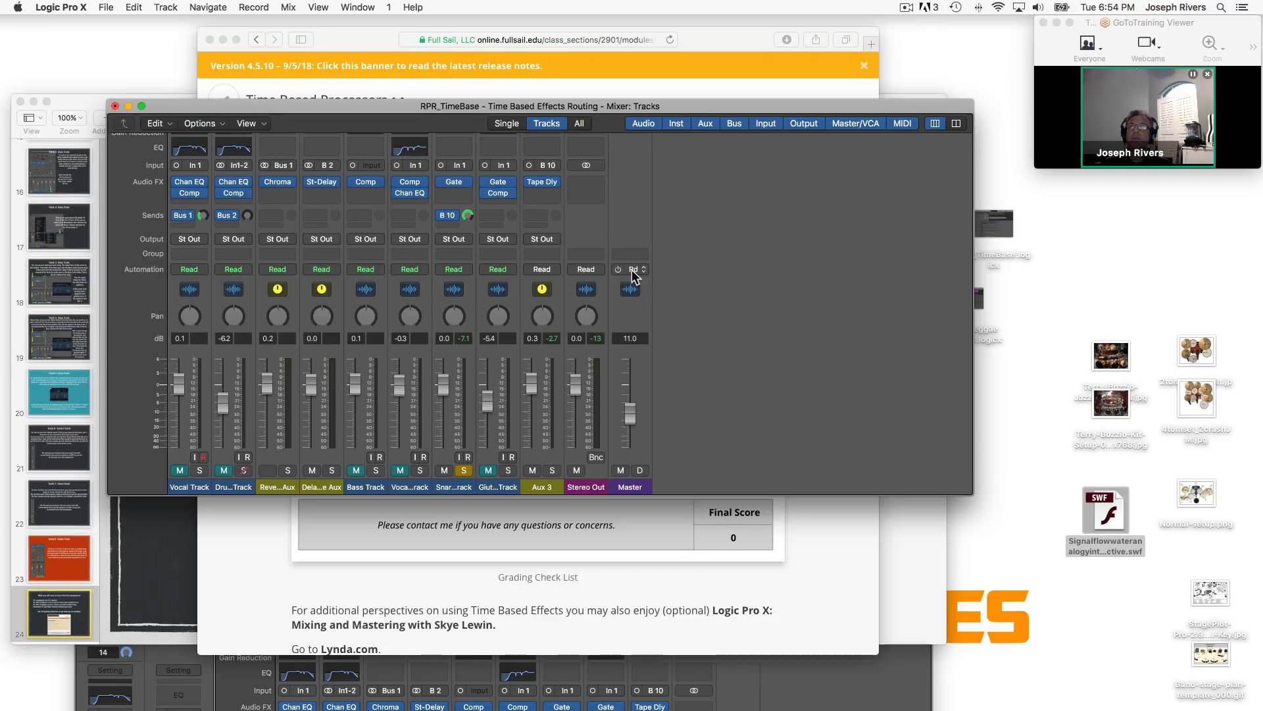
scroll(214, 200, up, 1)
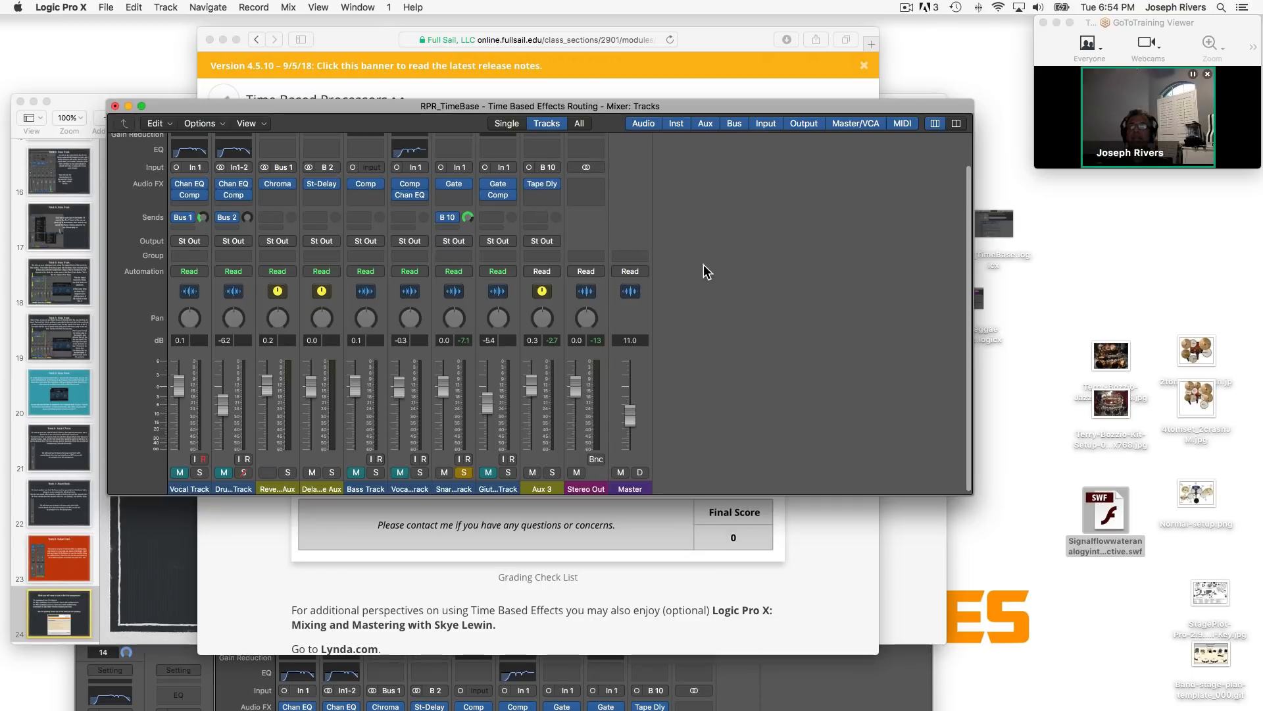
Step: Recheck the grading check list against the mixer, and show the Track 8: Guitar Track slide in Keynote
click(335, 37)
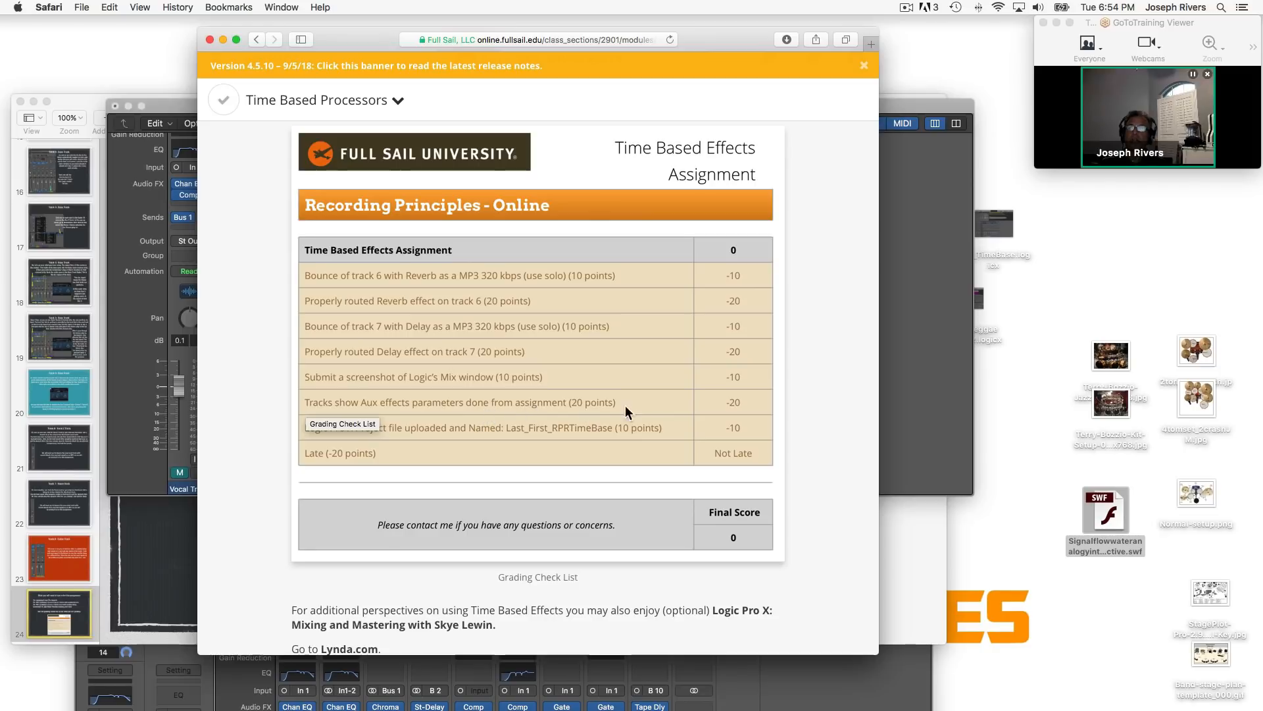
click(166, 103)
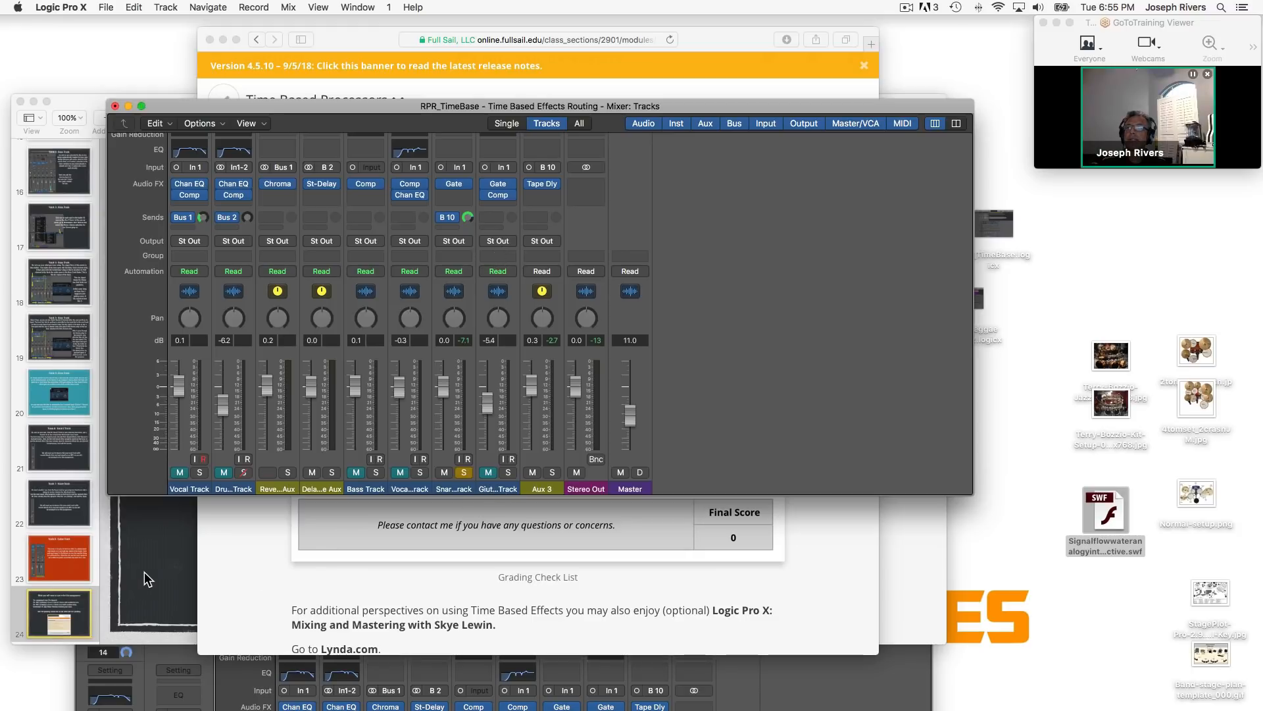
click(48, 562)
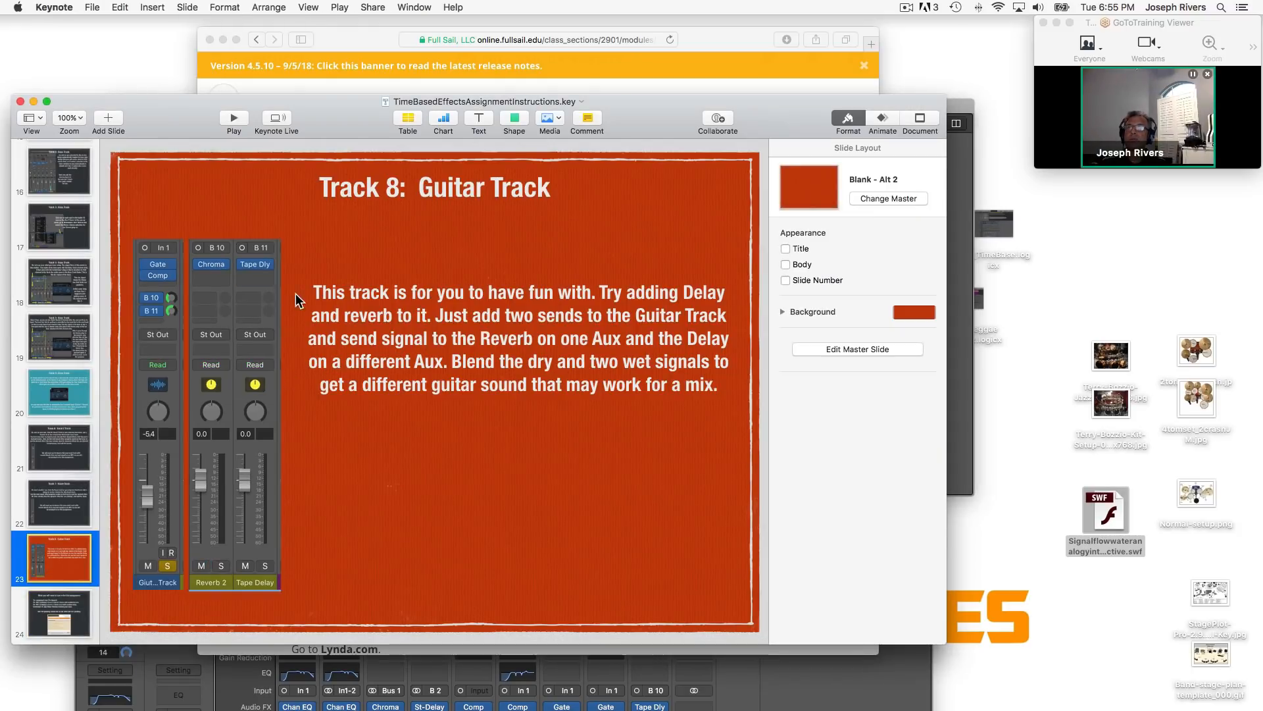
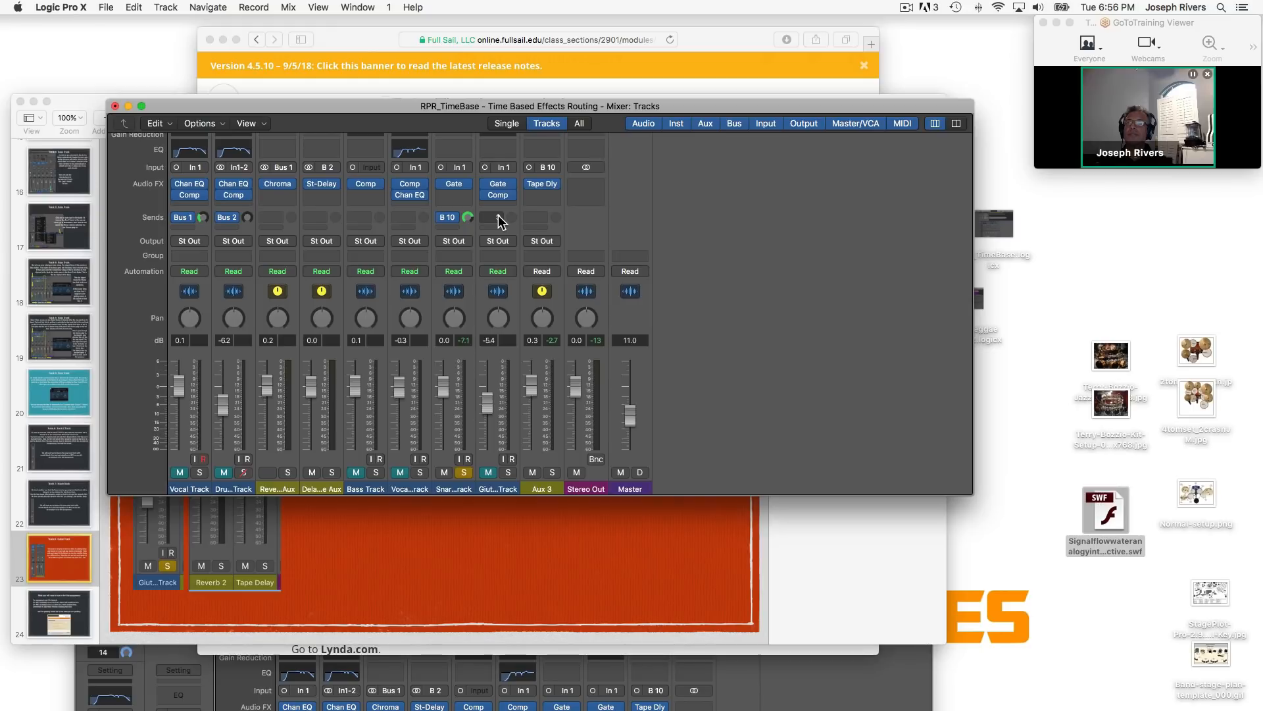
Step: Add a Bus 2 send to the Delay example Aux on the guitar track and adjust the Bus 2 send levels of guitar and drums
click(501, 221)
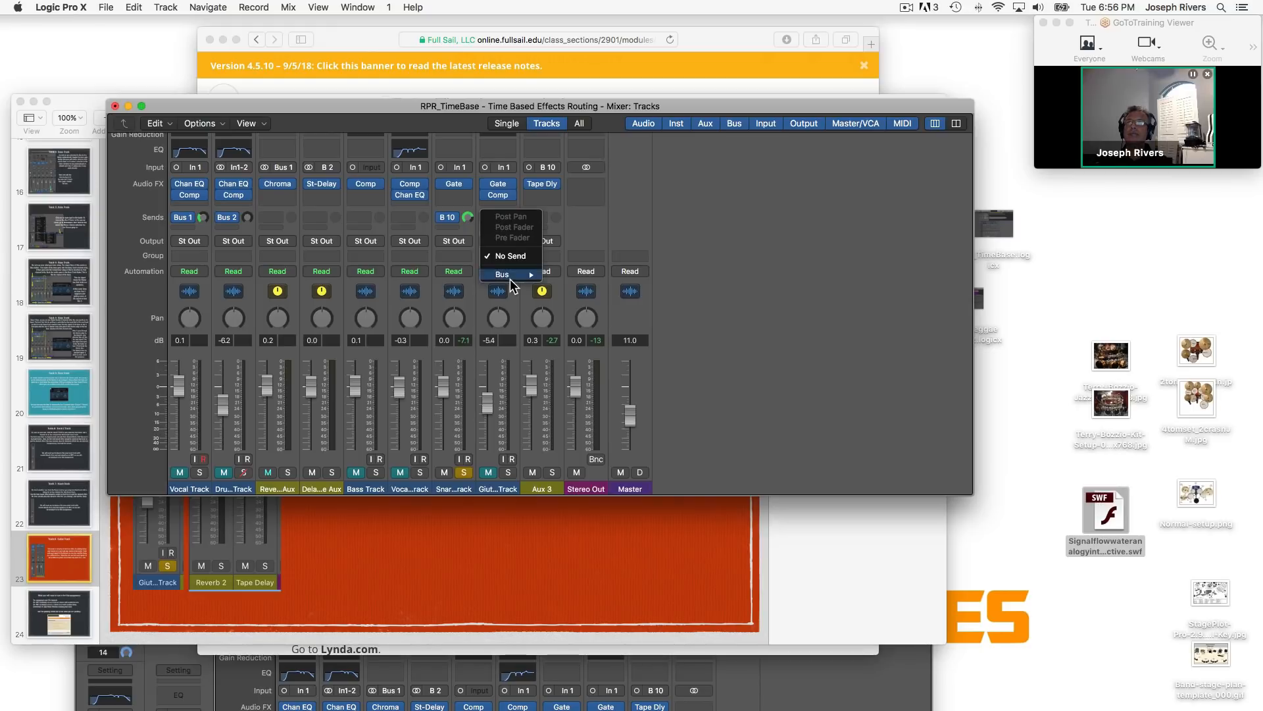
mouse_move(509, 277)
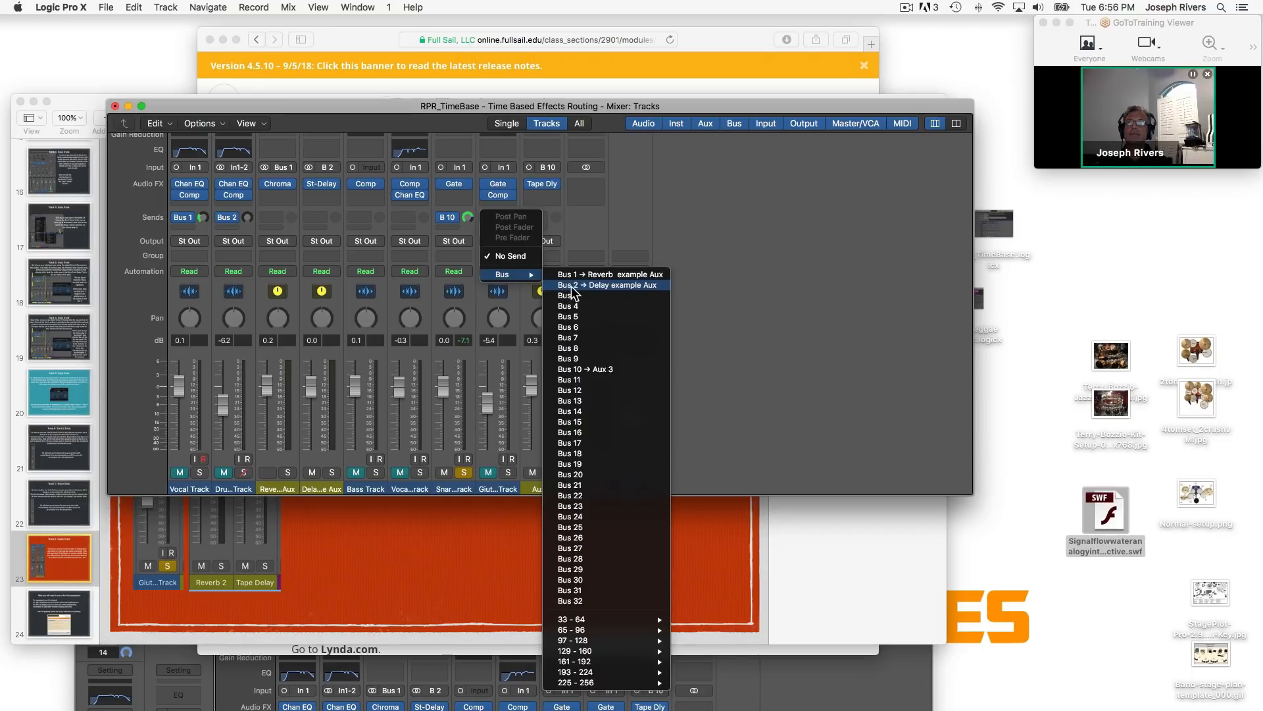
click(633, 286)
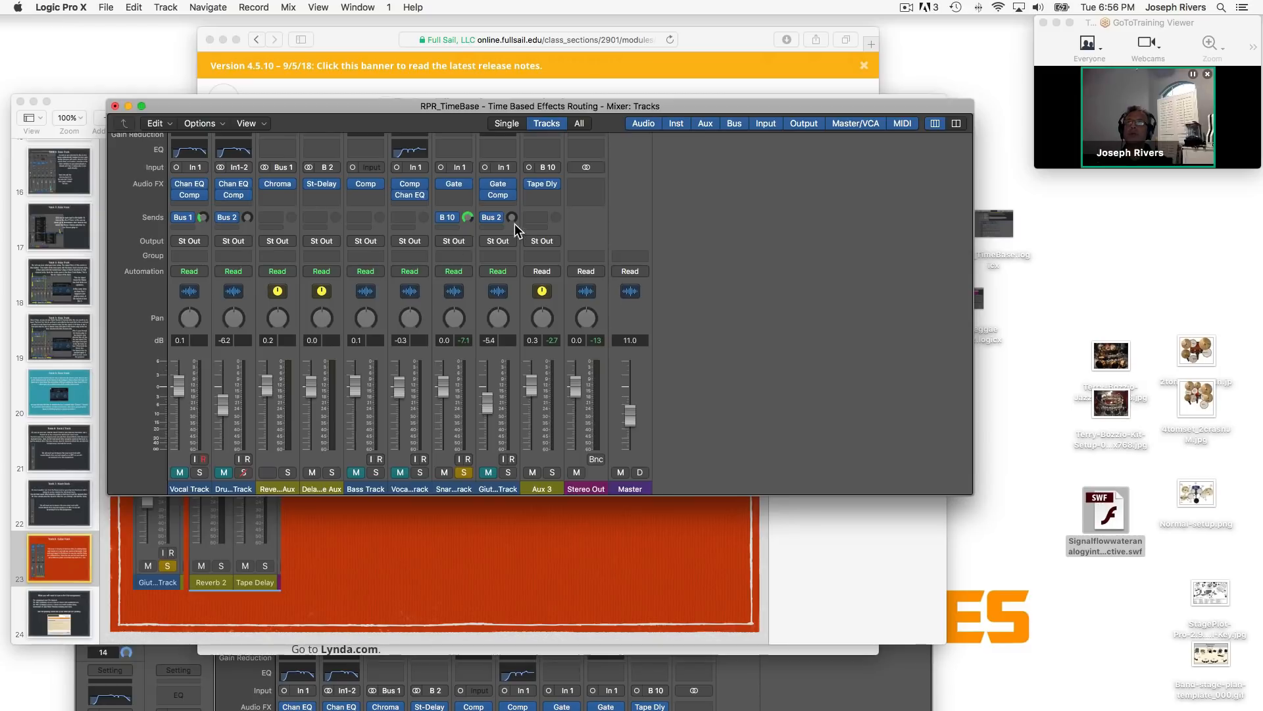
mouse_move(512, 225)
drag(512, 218, 512, 209)
drag(247, 217, 247, 214)
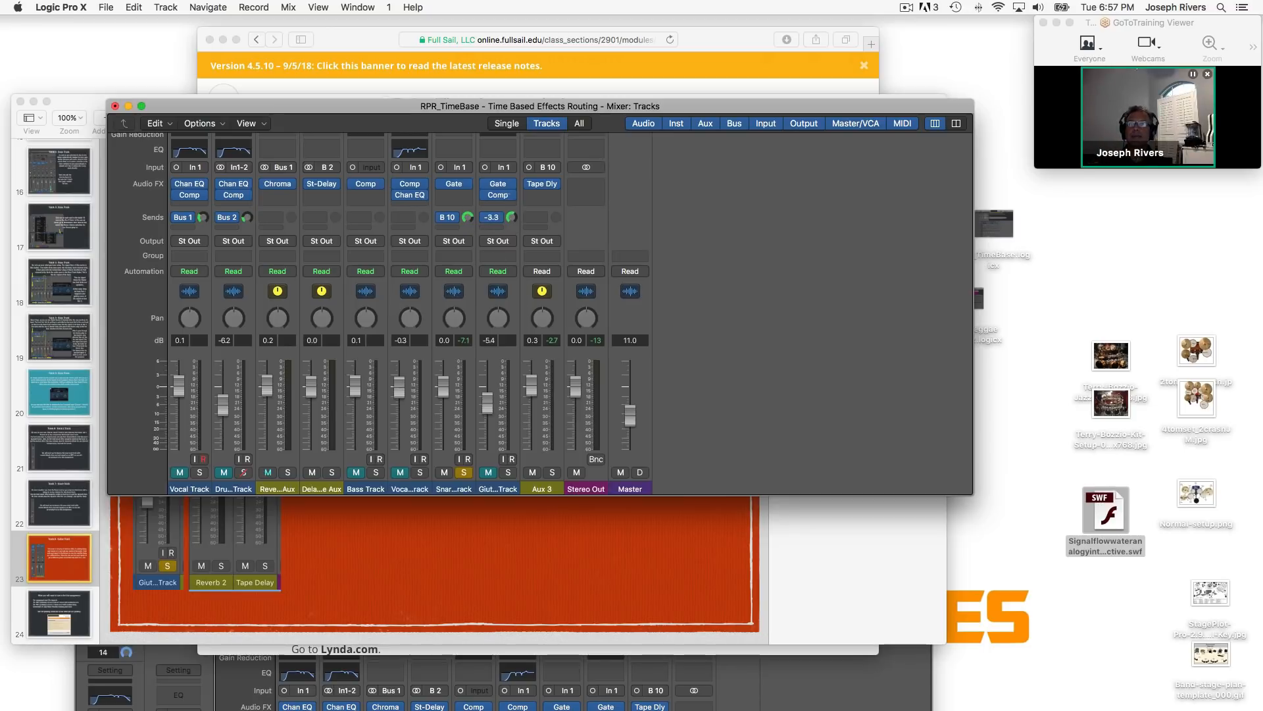
drag(509, 195, 507, 223)
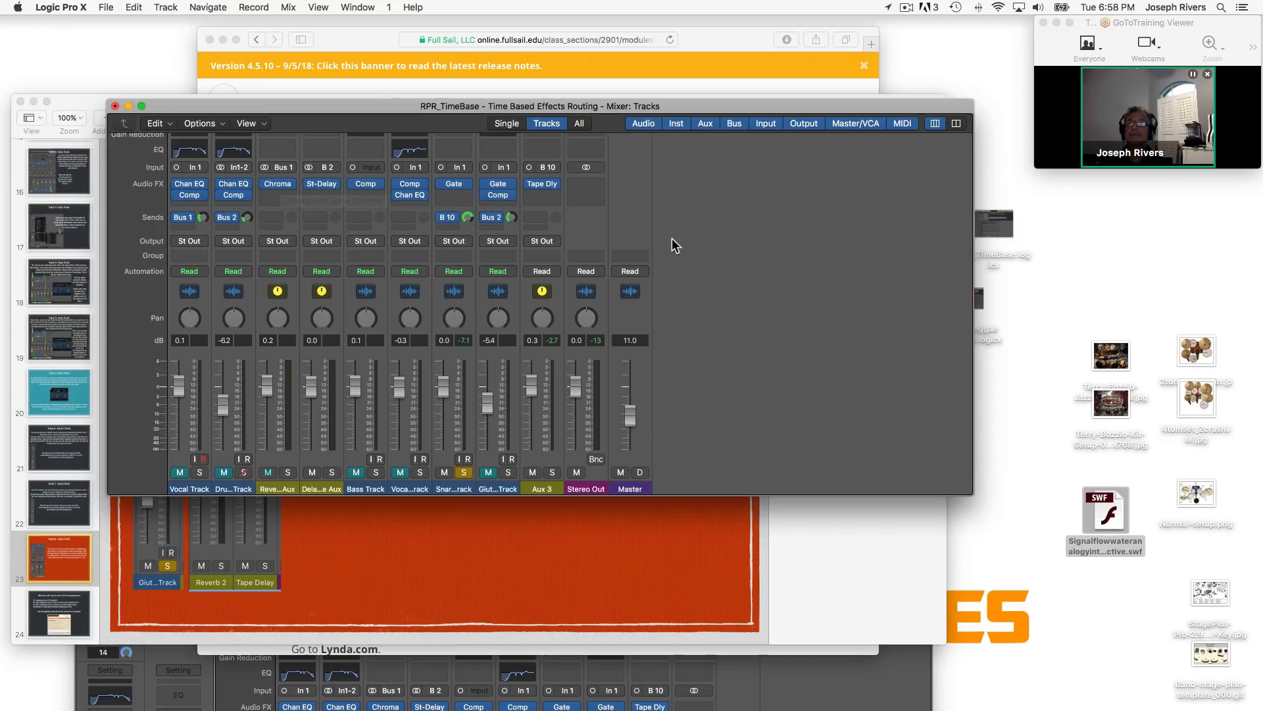
Step: Add two more sends to the guitar track: Bus 1 to the Reverb example Aux, and Bus 6
click(493, 218)
mouse_move(513, 295)
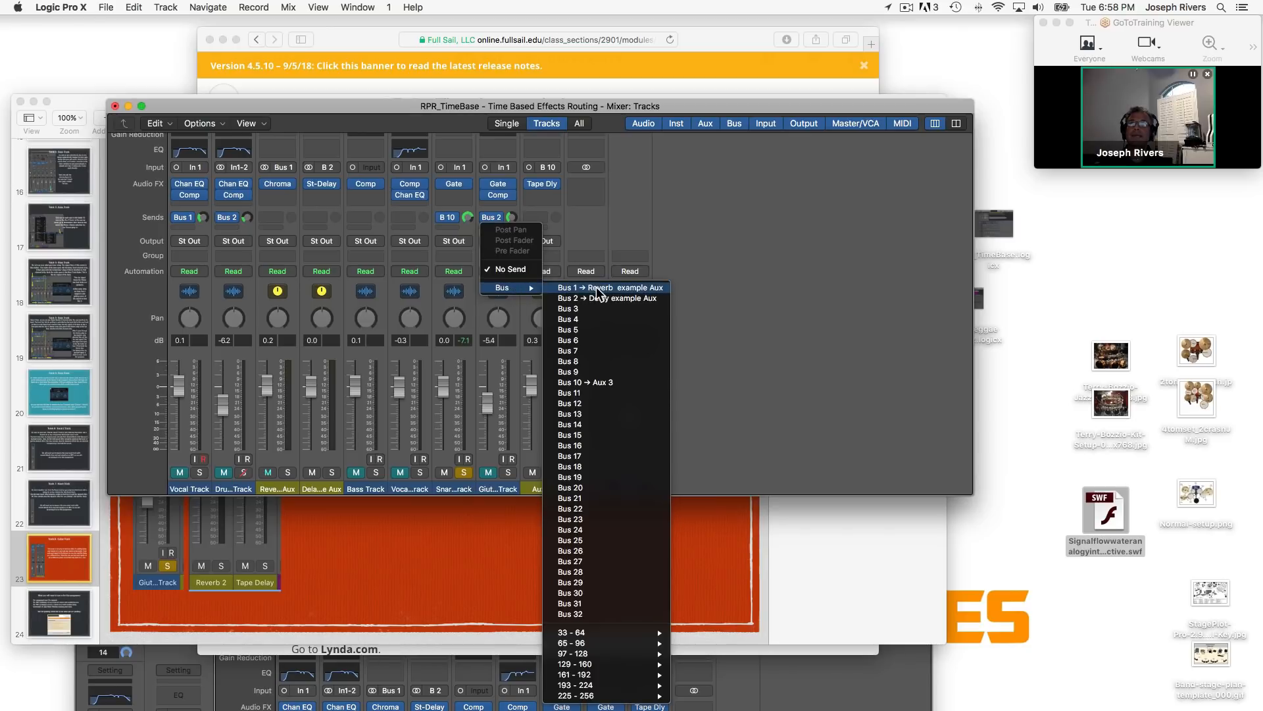
click(597, 297)
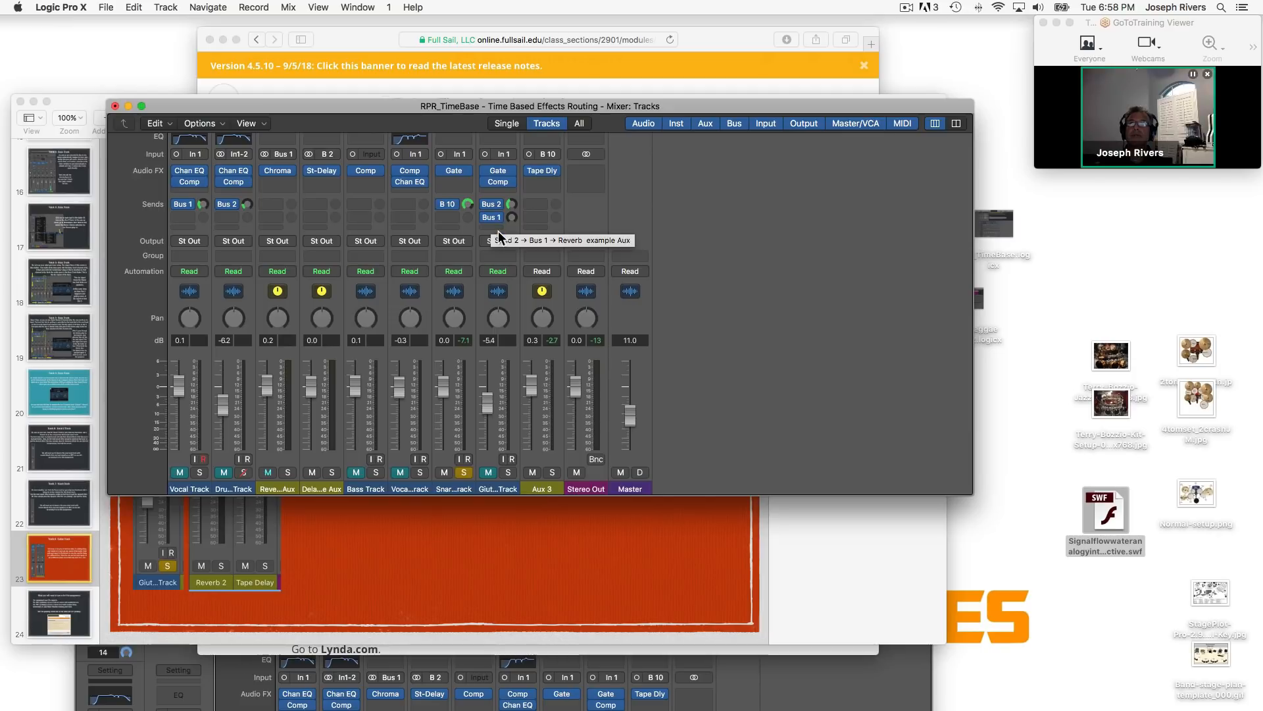
click(500, 231)
mouse_move(505, 288)
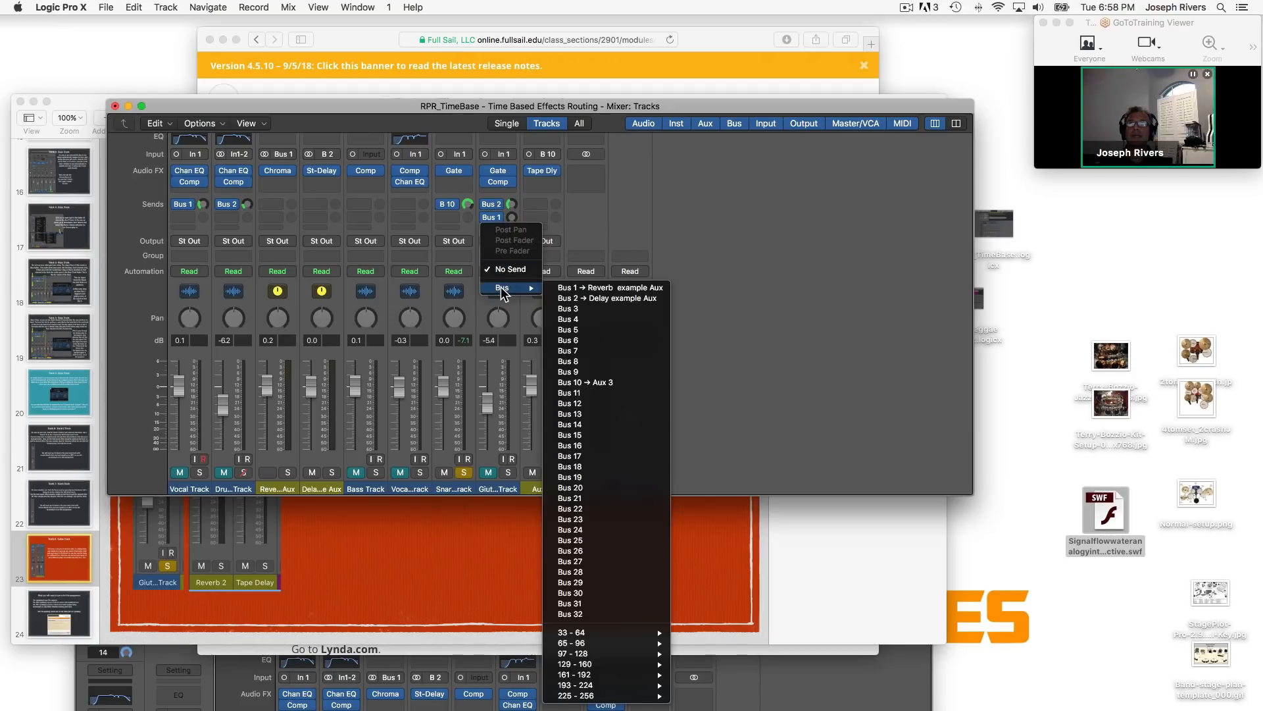
key(Escape)
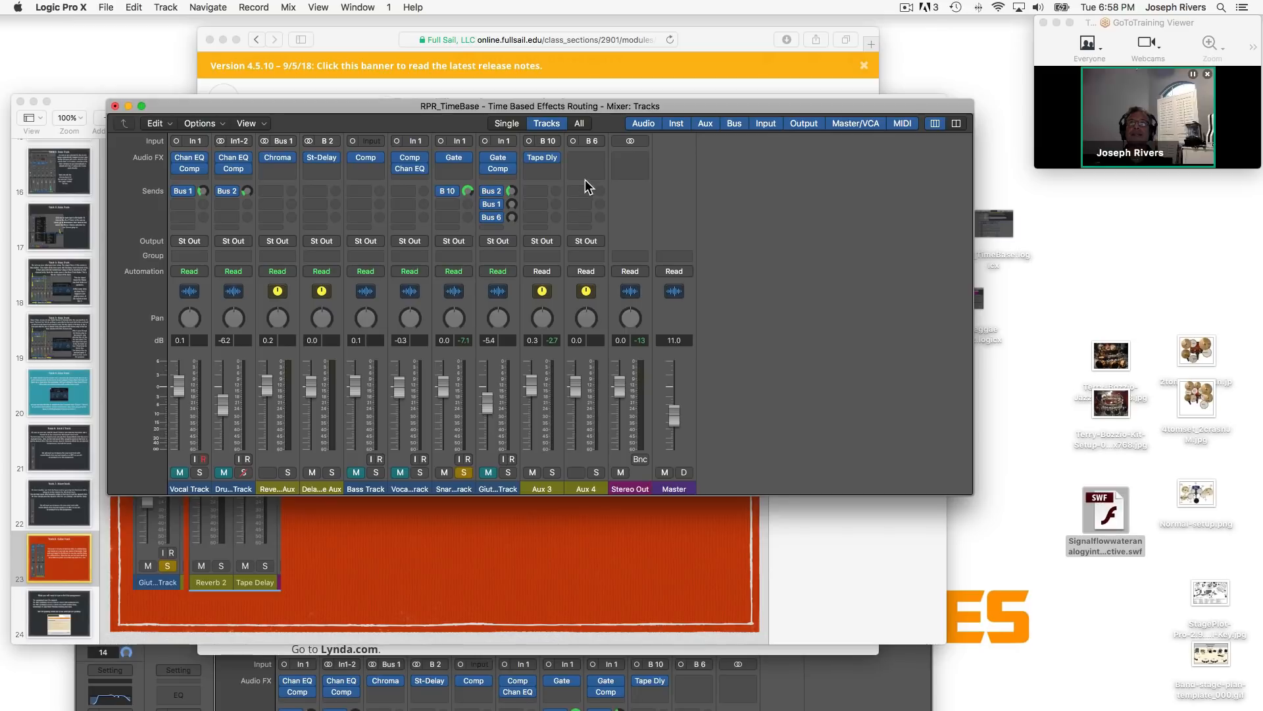
Step: Insert a mono Flanger from the Modulation effects on Aux 4 and close its plug-in window
click(598, 156)
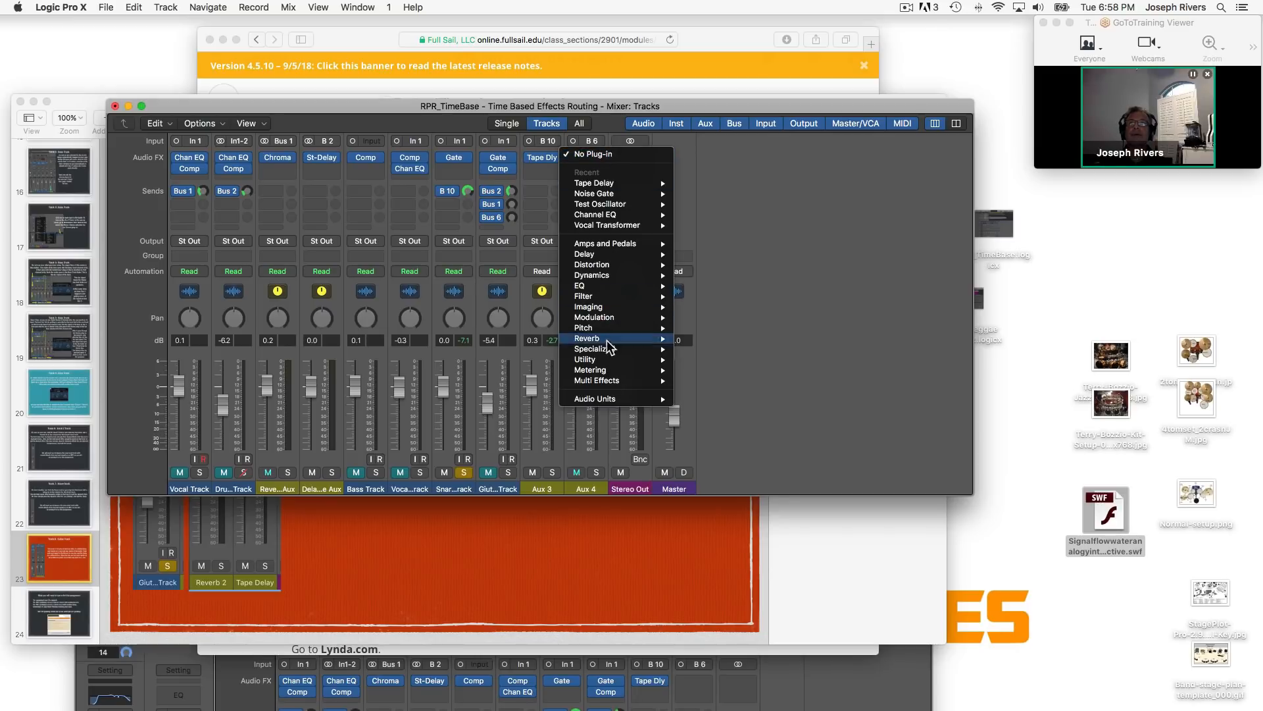
mouse_move(602, 319)
mouse_move(716, 335)
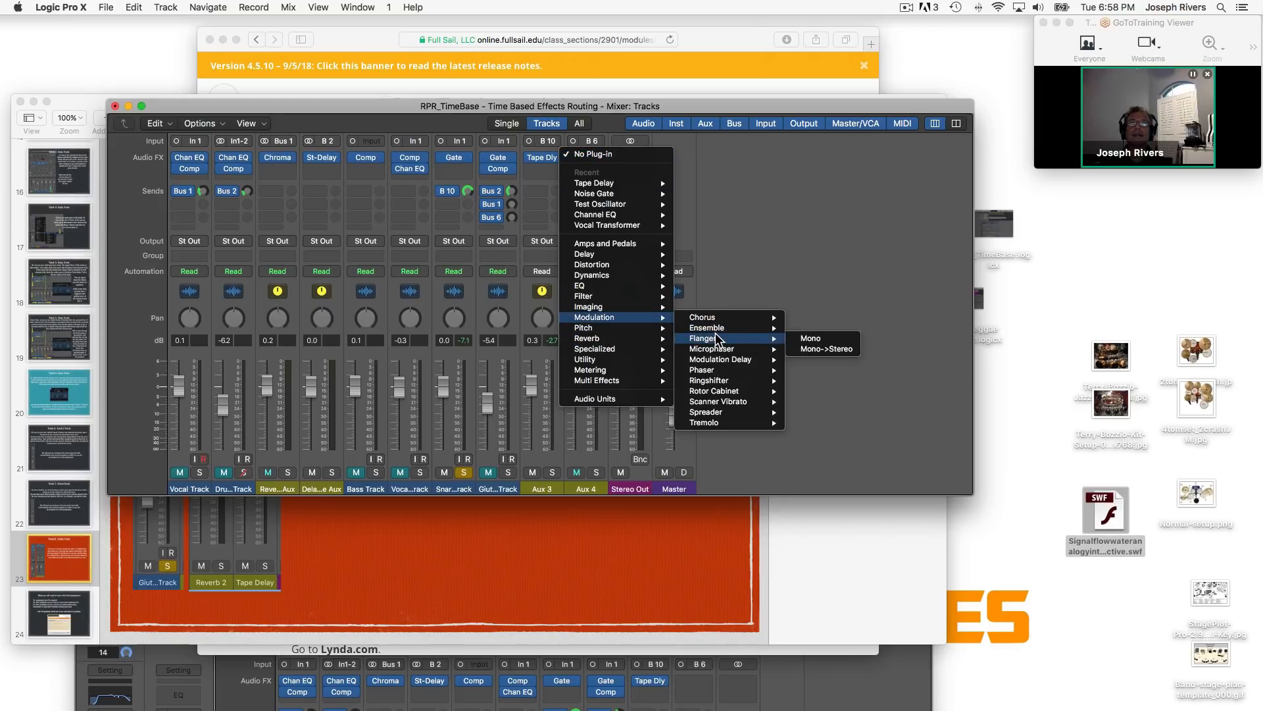
click(826, 339)
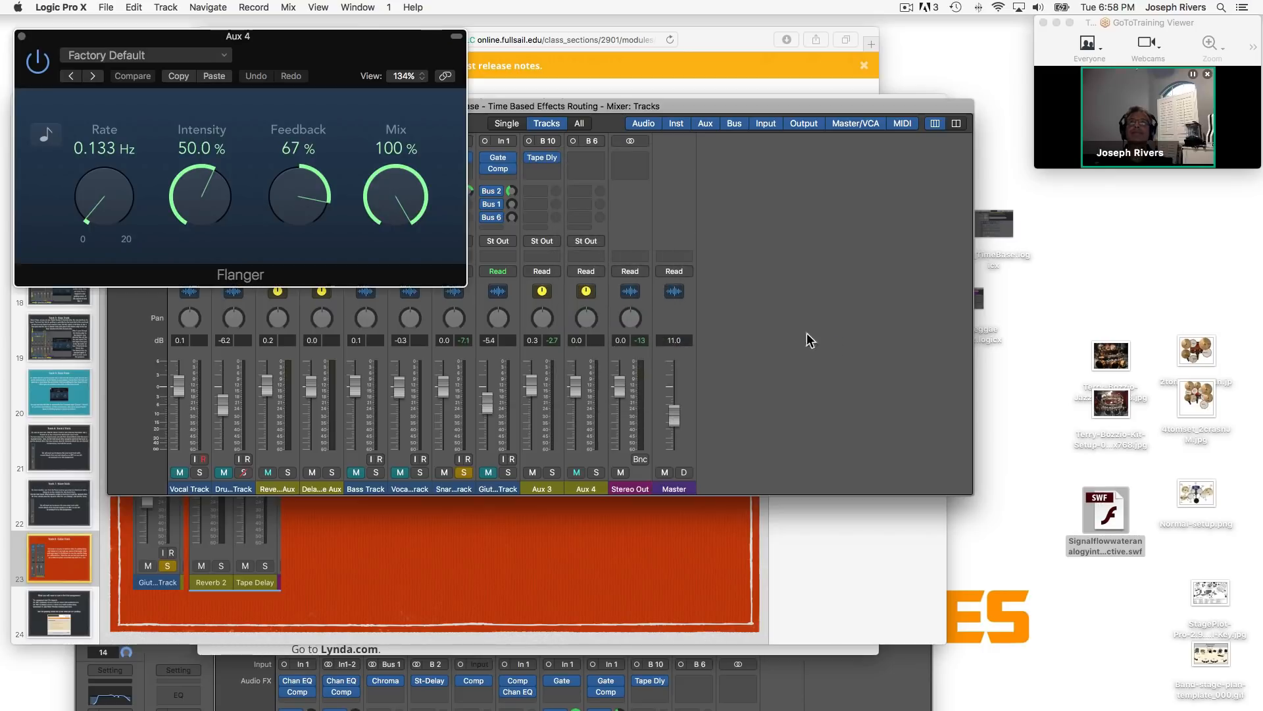
click(21, 36)
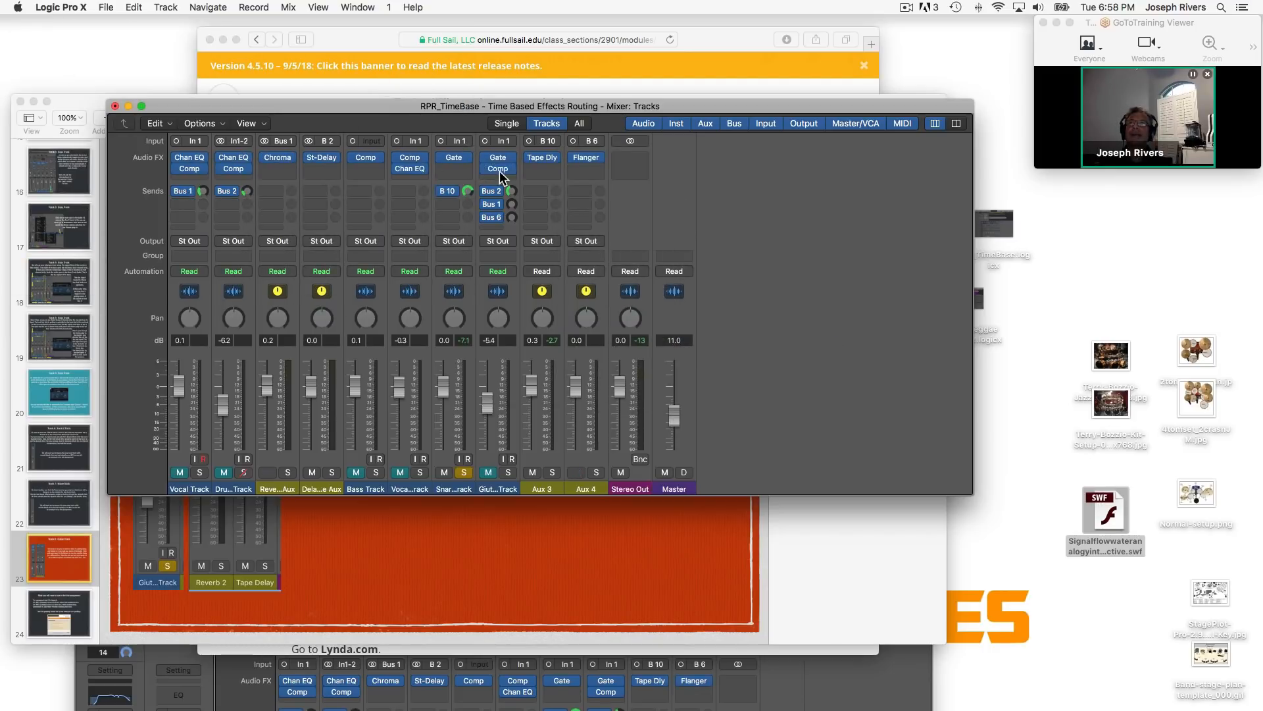
Step: Move the Mixer window to uncover more of the guitar track slide behind it
mouse_move(504, 209)
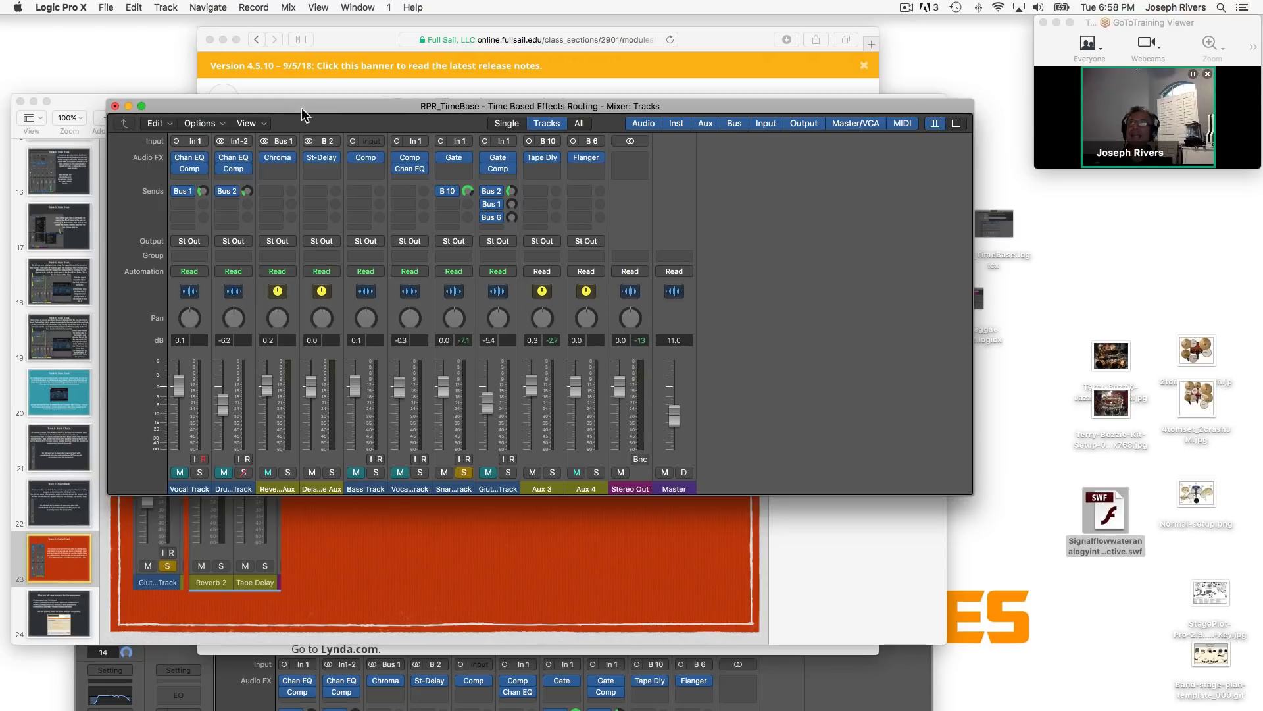
drag(173, 102, 162, 58)
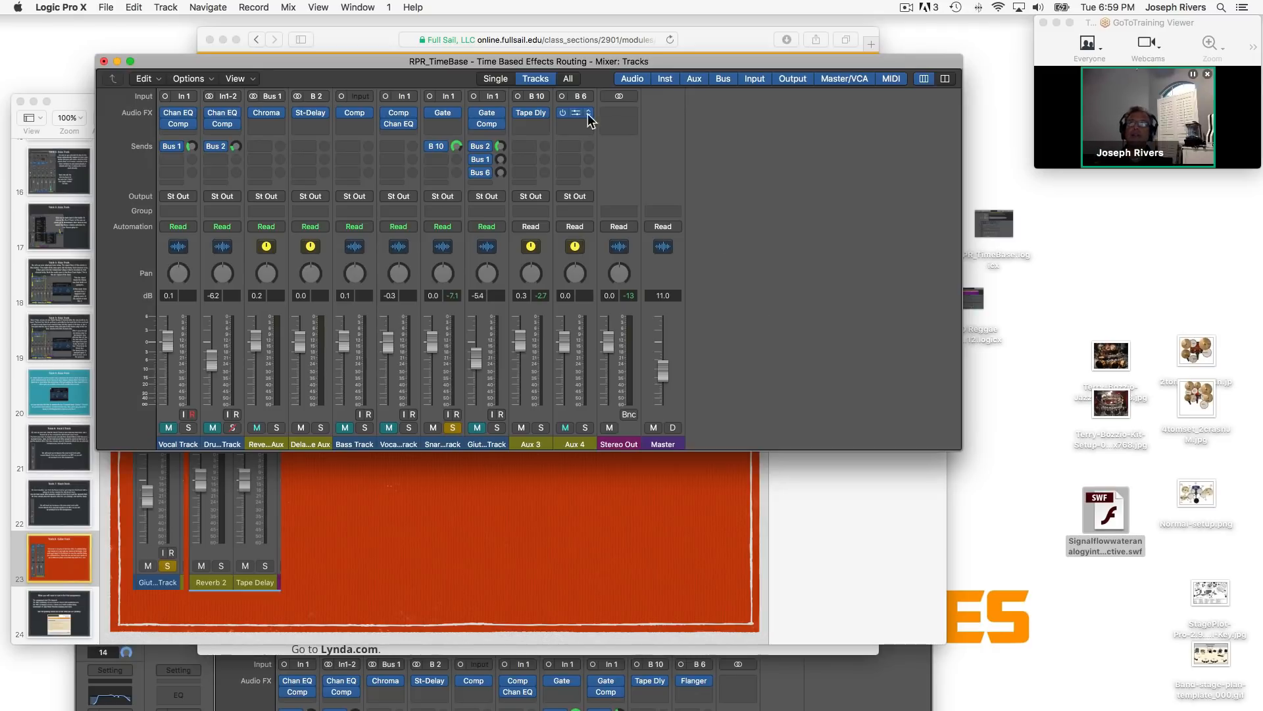
drag(315, 61, 292, 52)
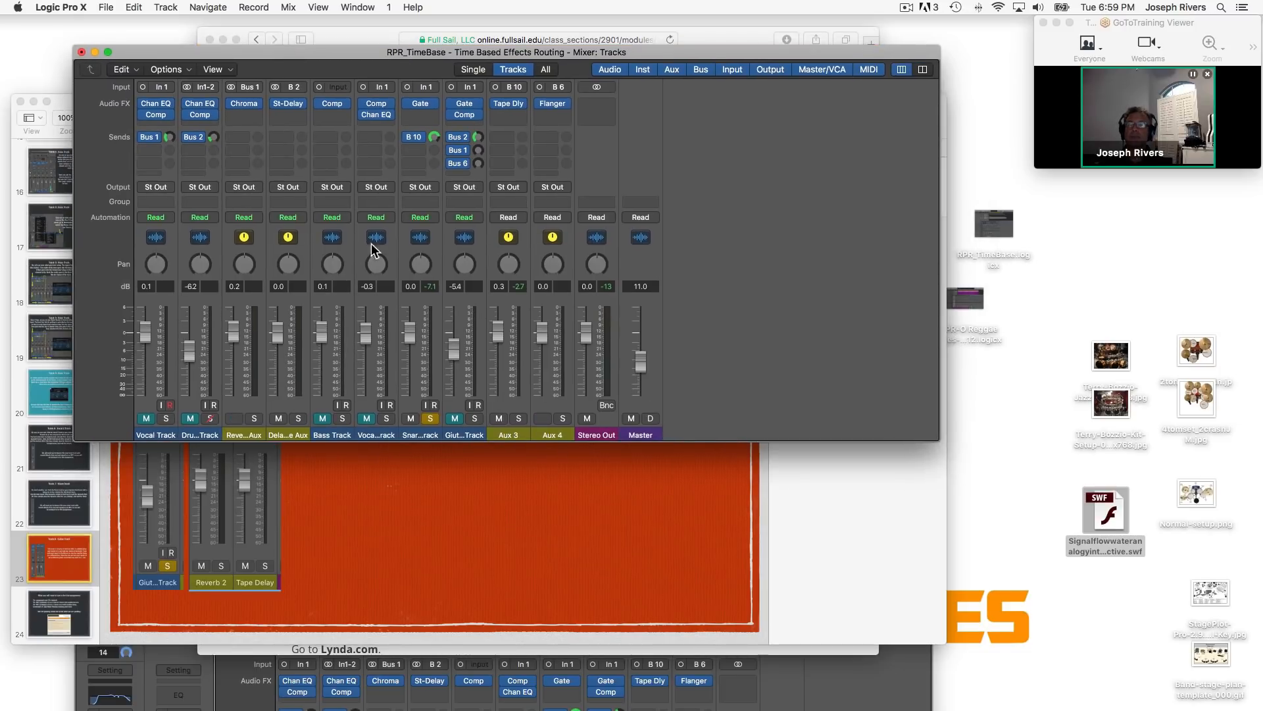